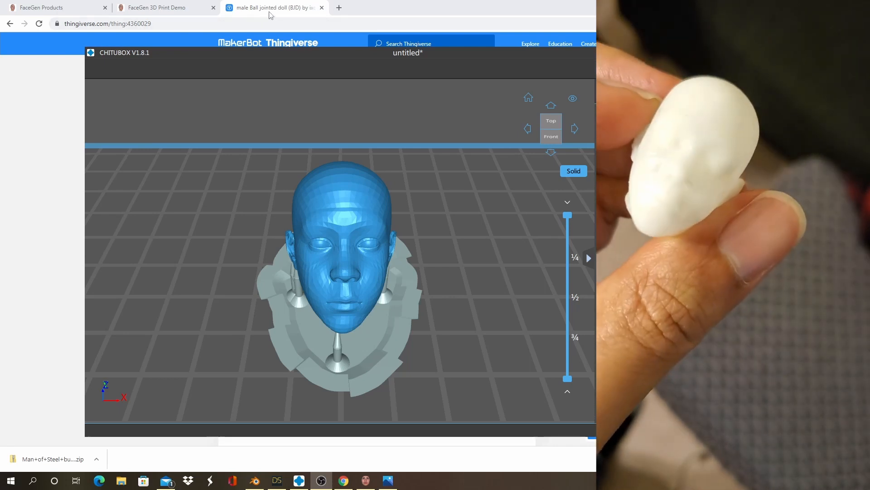
Bring up the Thingiverse page for the male Ball jointed doll (BJD) and examine its photo, thumbnails and summary.
left_click(283, 14)
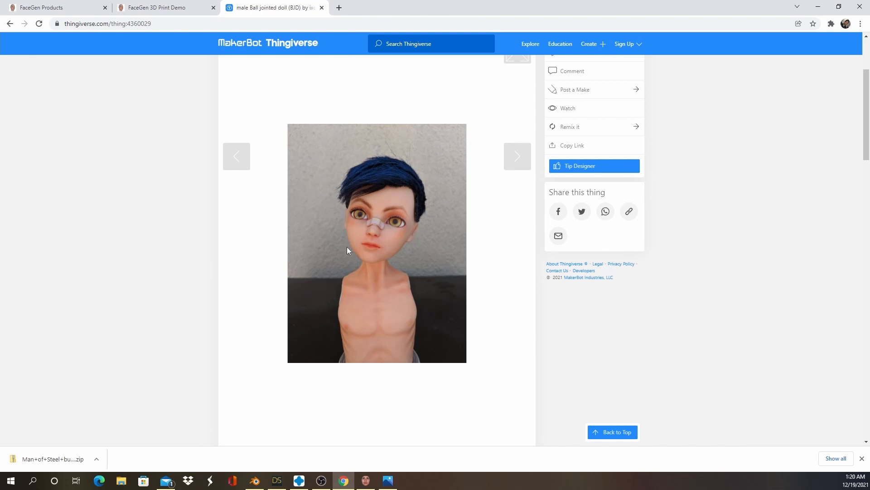
scroll(390, 176, "up", 3)
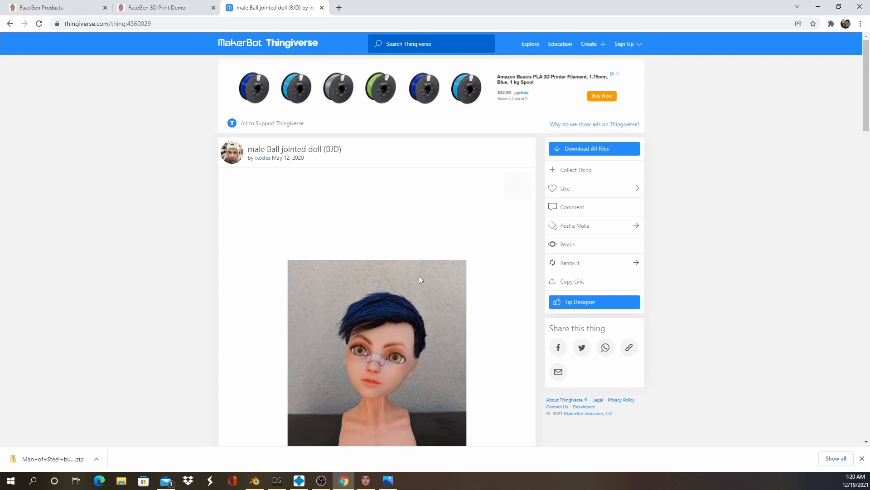
scroll(395, 299, "down", 1)
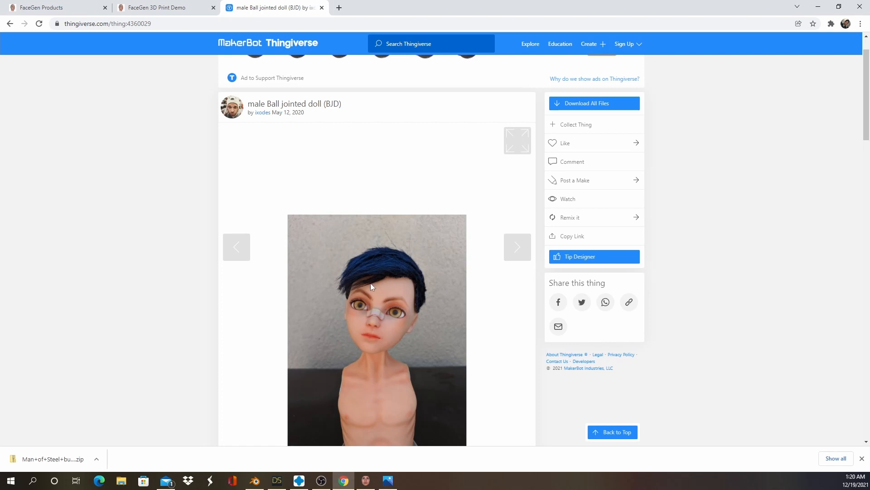
scroll(396, 327, "down", 5)
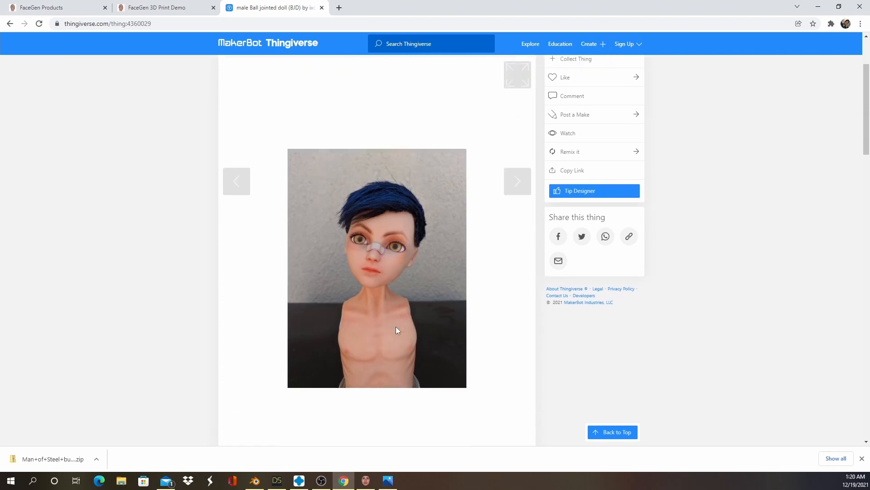
scroll(396, 327, "up", 3)
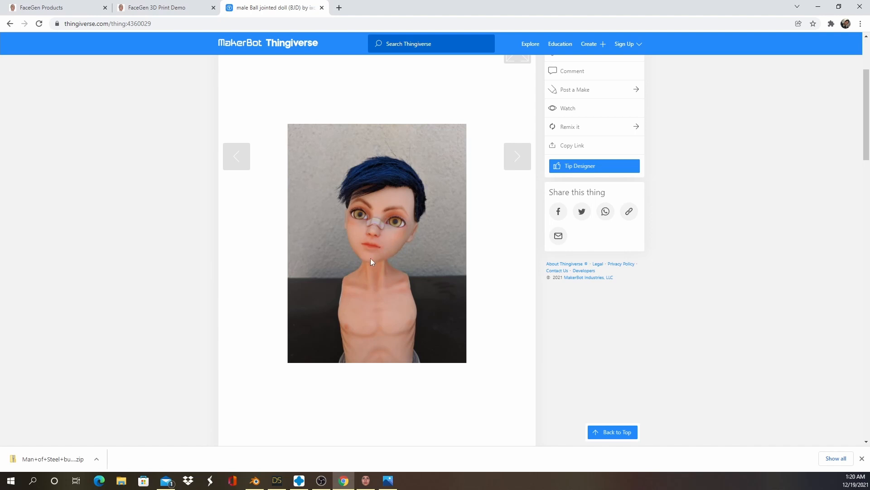
scroll(476, 311, "down", 5)
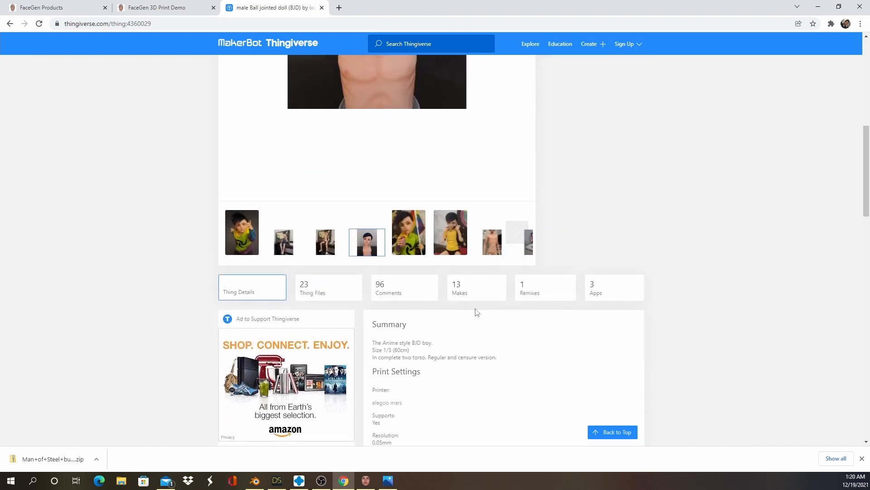
scroll(429, 246, "up", 5)
scroll(372, 262, "down", 3)
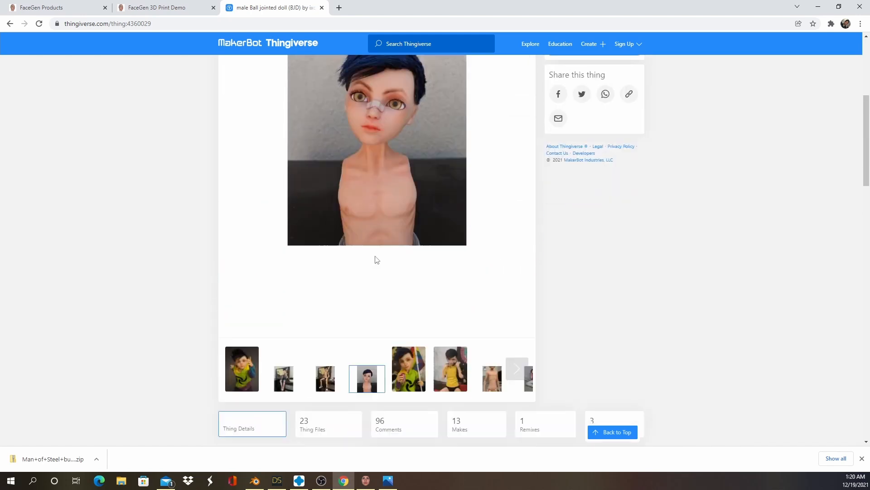
scroll(376, 259, "up", 2)
scroll(376, 258, "down", 3)
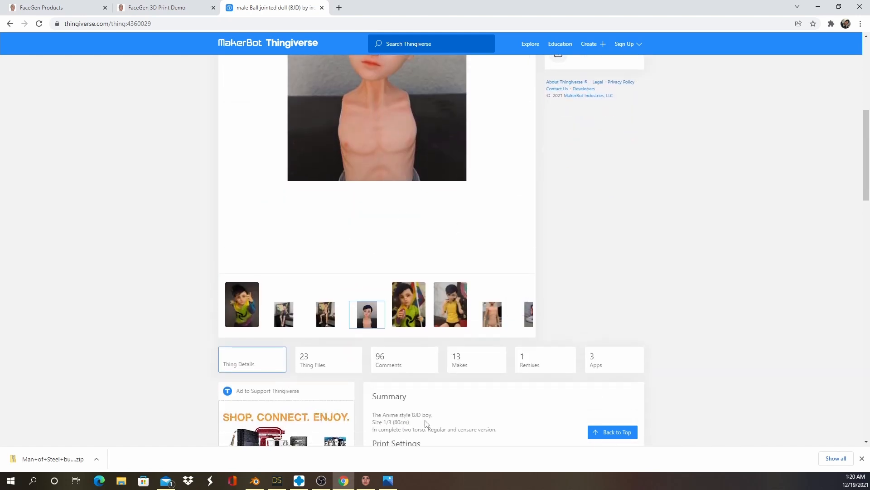
scroll(375, 384, "down", 1)
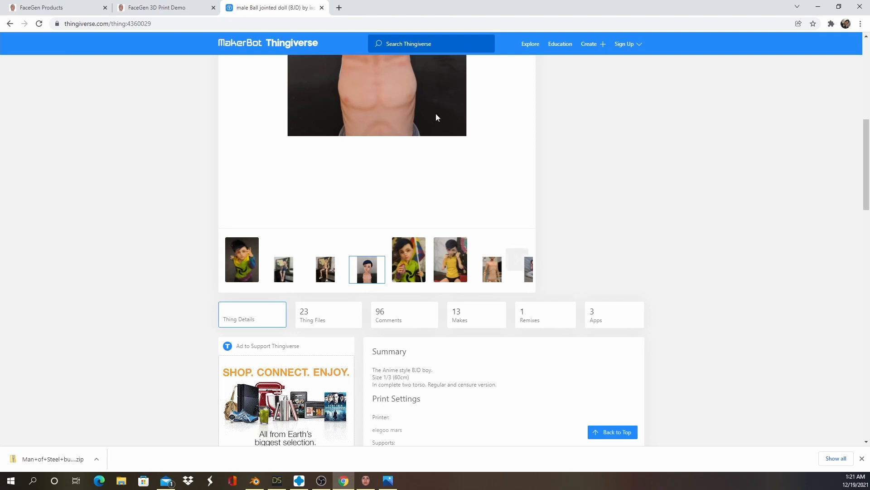
scroll(359, 149, "up", 5)
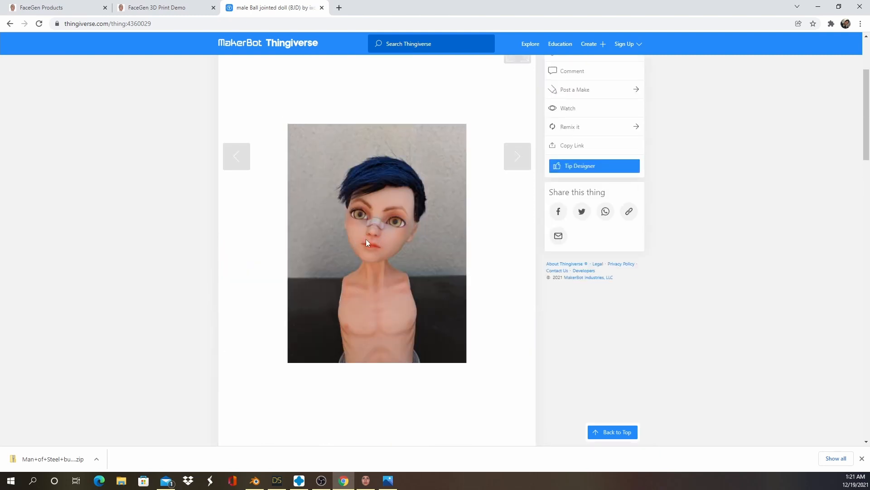
scroll(374, 270, "down", 9)
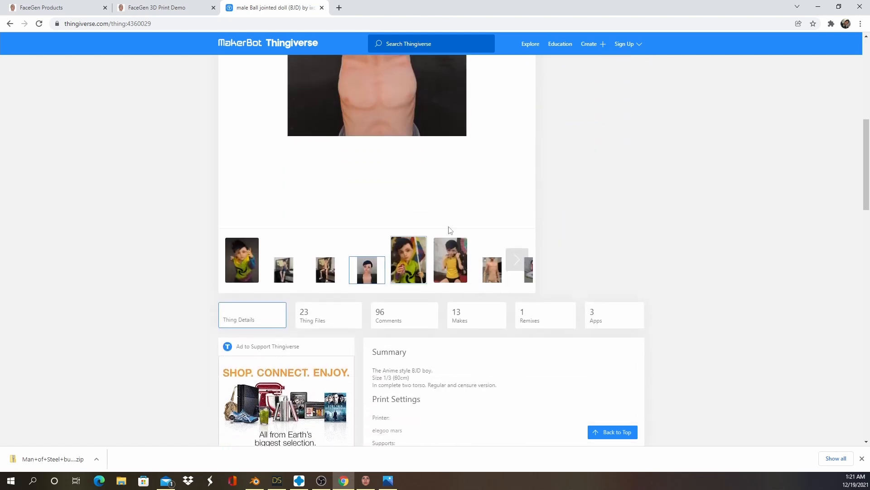
scroll(393, 237, "up", 9)
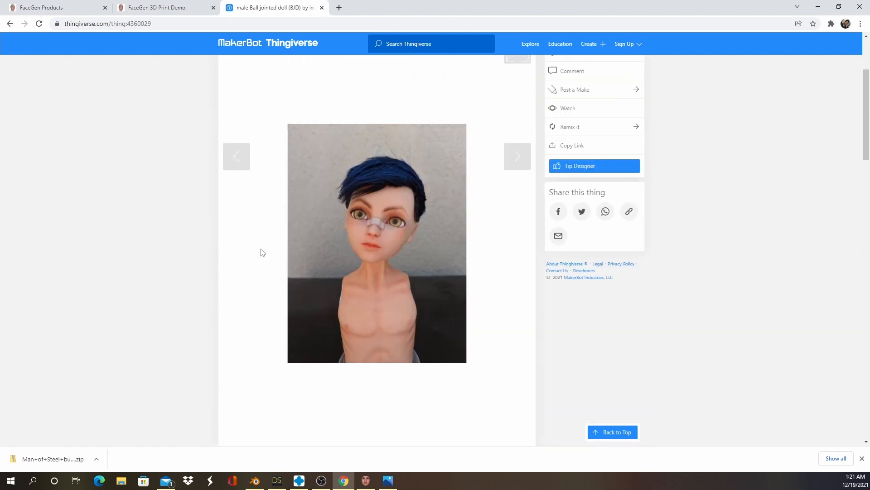
Switch to FaceGen Artist Pro and inspect the generated face model from the front and the side.
left_click(366, 481)
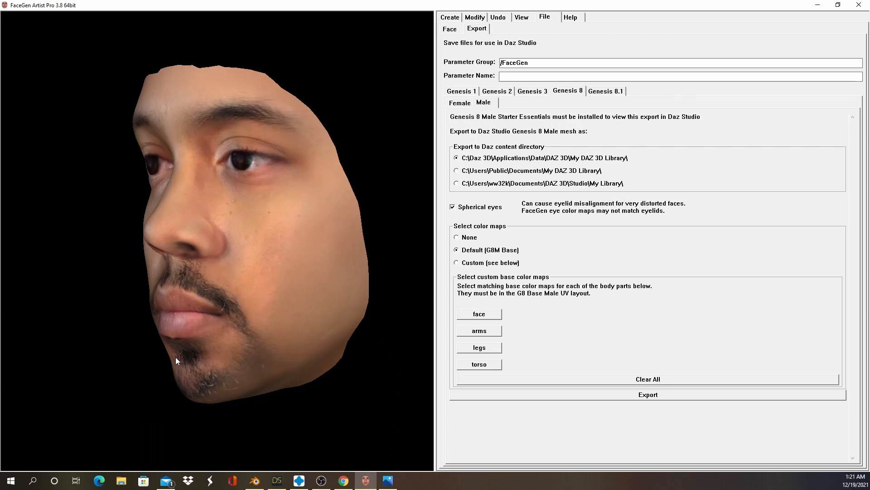
left_click_drag(176, 361, 204, 339)
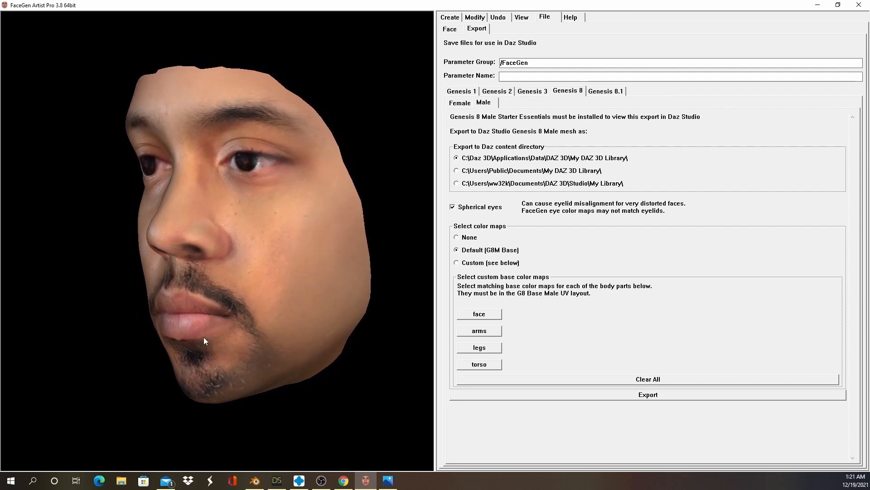
left_click_drag(235, 283, 275, 250)
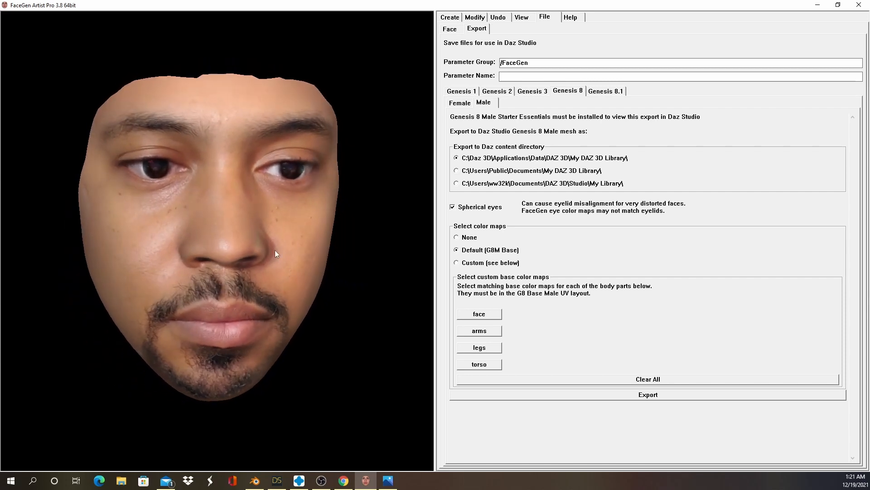
left_click_drag(193, 259, 179, 264)
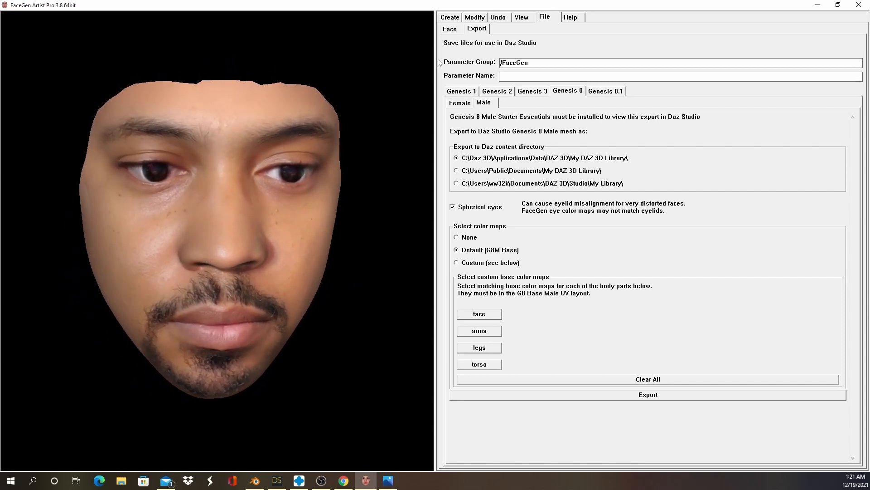
left_click_drag(224, 181, 168, 196)
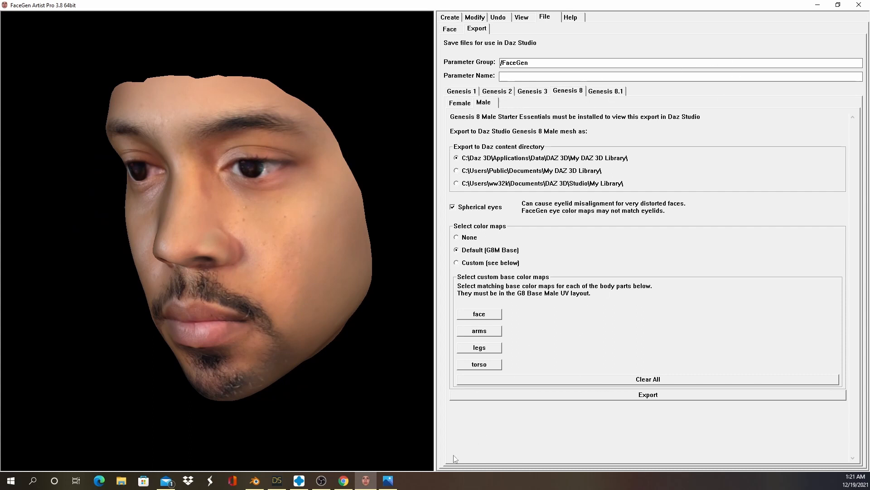
Switch to DAZ Studio, set the Genesis 8 Male figure's WillTexture morph to 0%, and restore it to 100%.
left_click(276, 480)
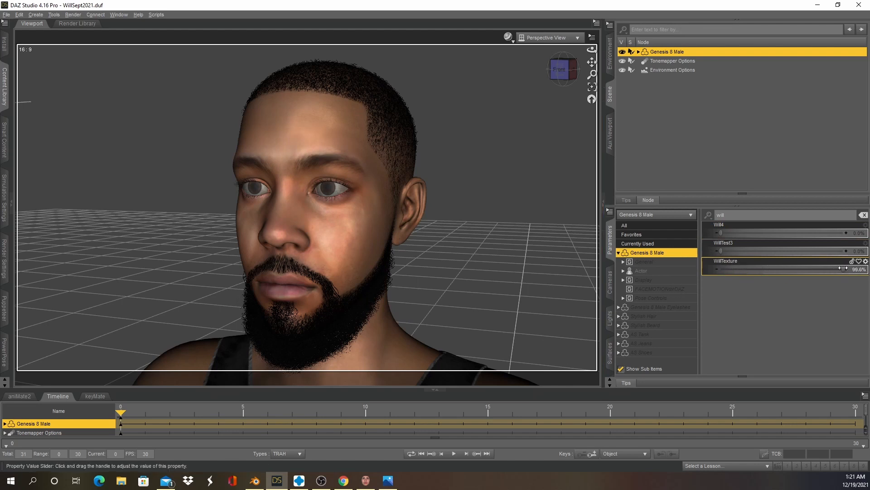
left_click_drag(843, 268, 684, 270)
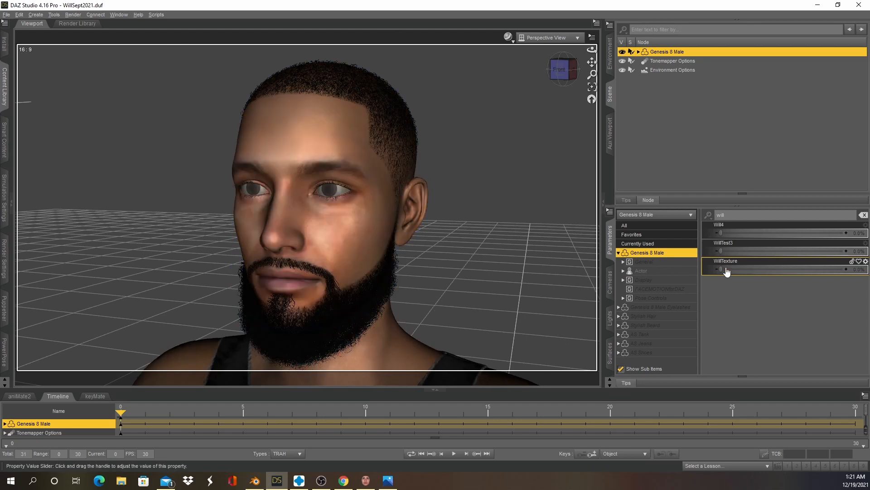
left_click_drag(727, 271, 845, 269)
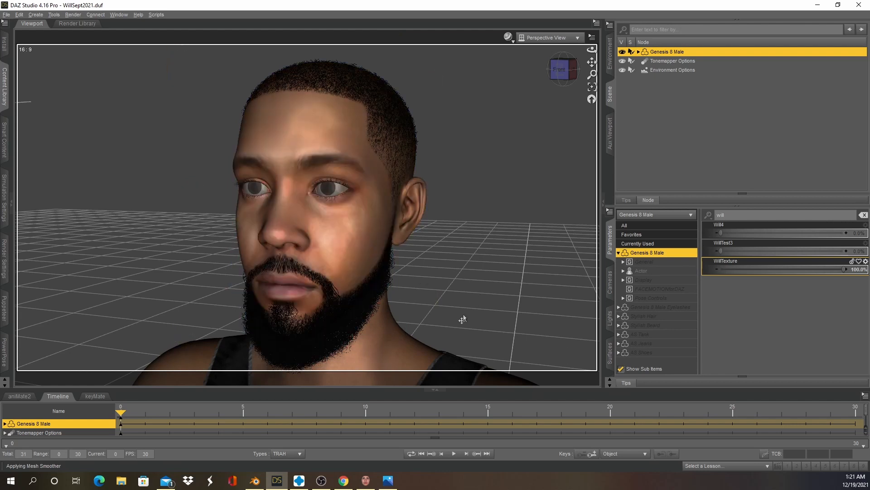
right_click_drag(463, 319, 386, 272, "alt")
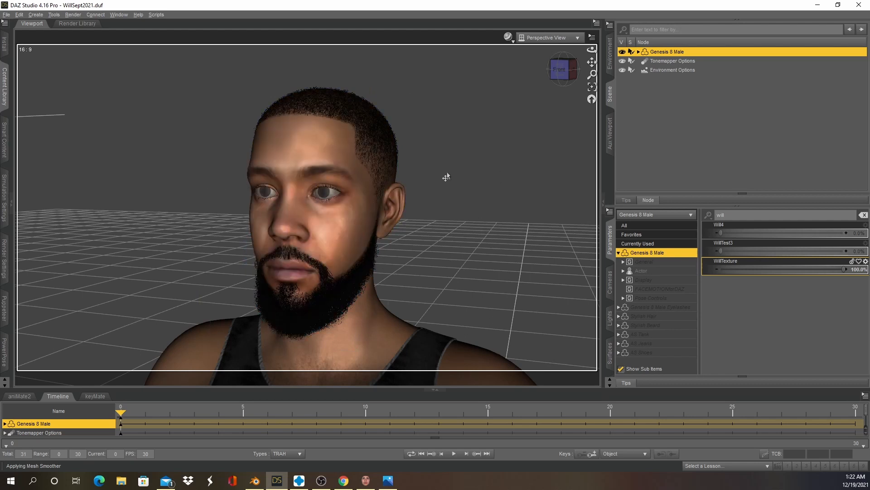
scroll(422, 208, "up", 3)
scroll(398, 239, "down", 6)
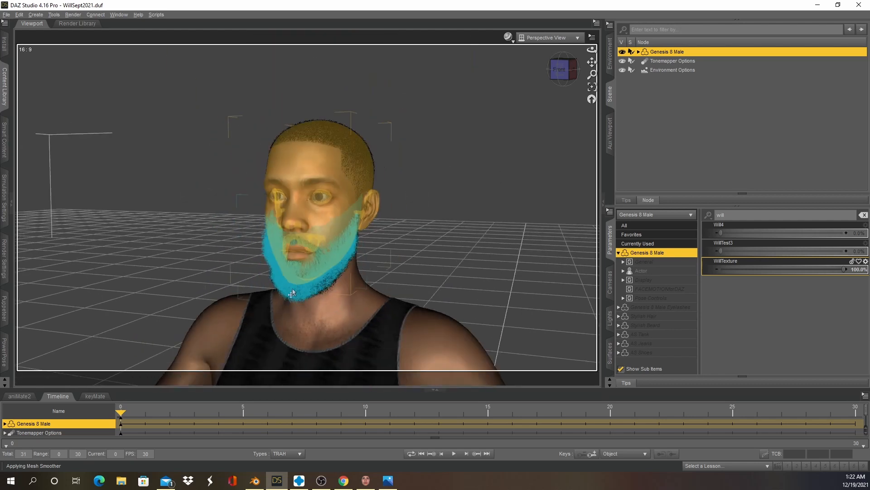
scroll(302, 245, "up", 3)
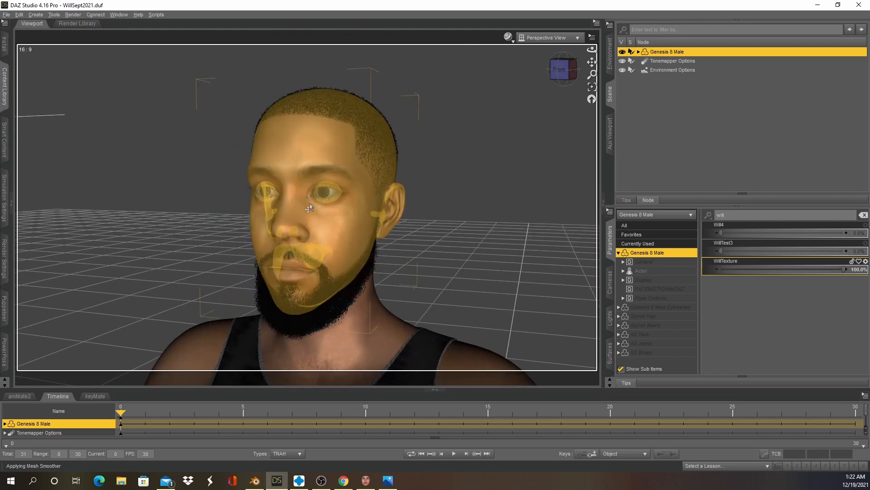
left_click(5, 15)
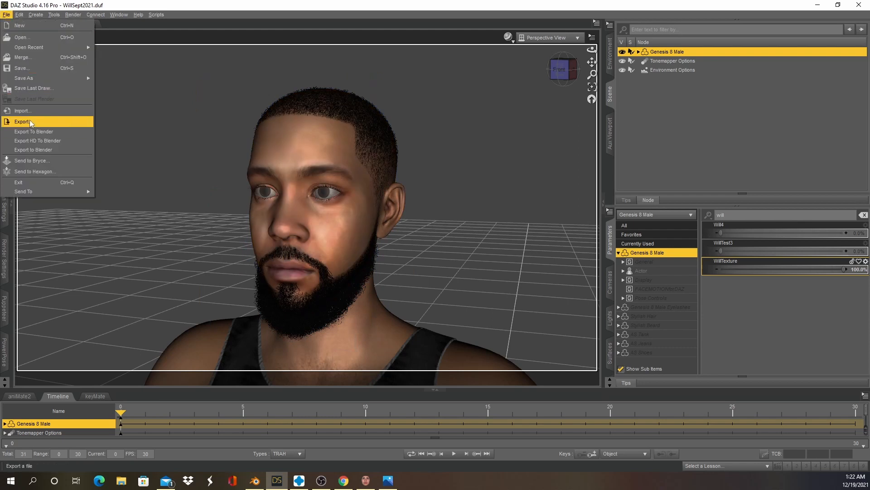
left_click(63, 119)
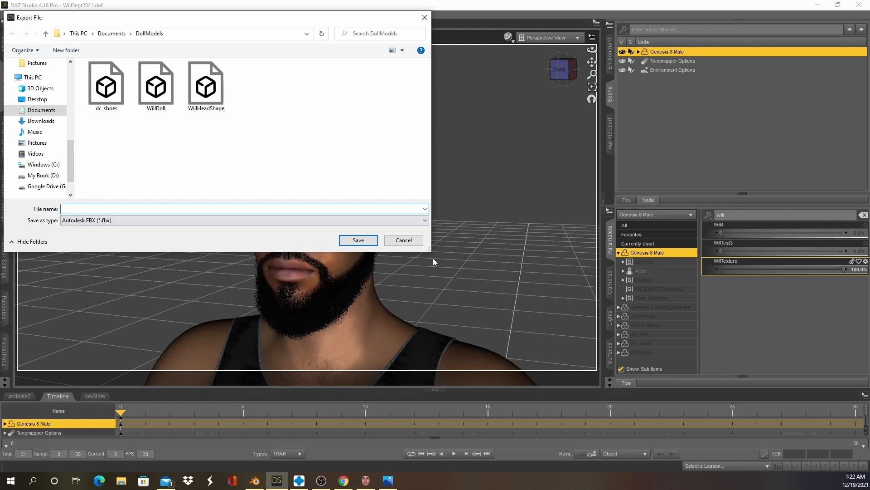
left_click(403, 240)
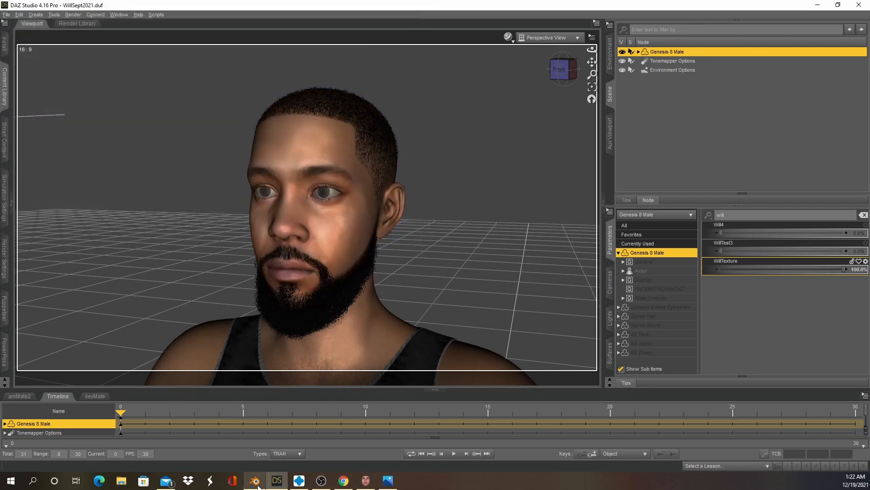
Switch to Blender and delete the default camera, cube and light from the scene.
mouse_move(257, 486)
left_click(255, 442)
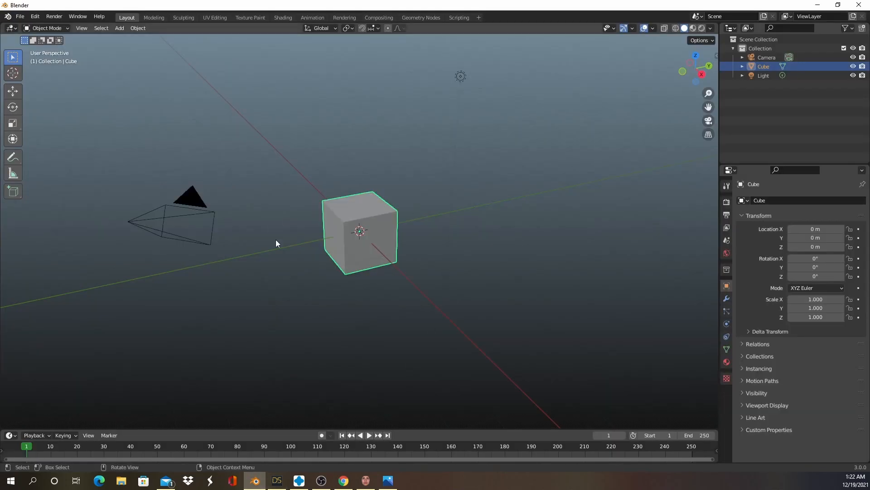
middle_click_drag(262, 176, 298, 200)
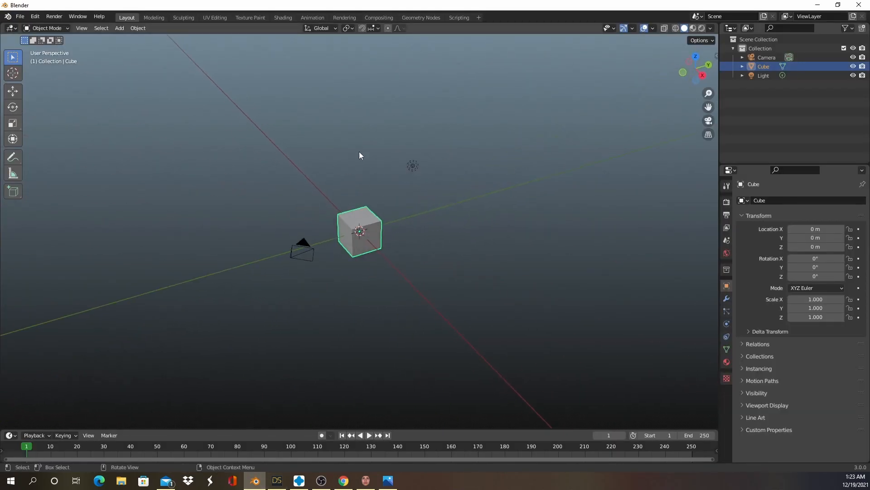
key("a")
key("x")
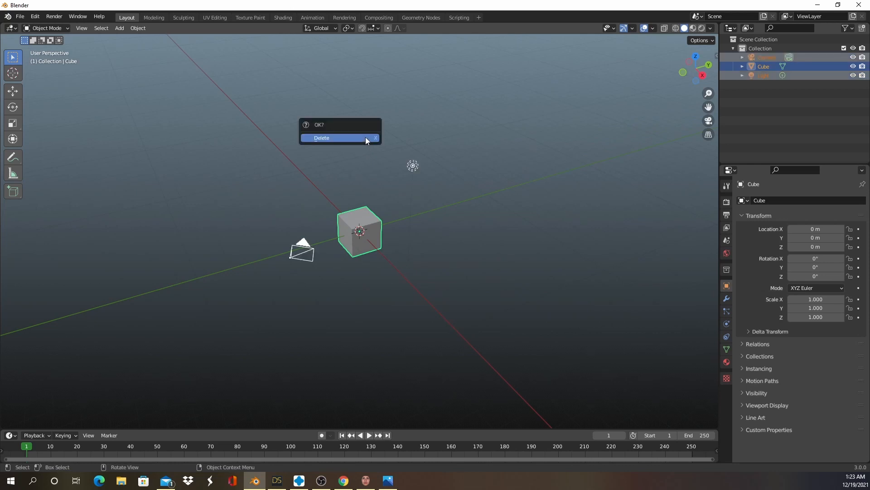
left_click(355, 138)
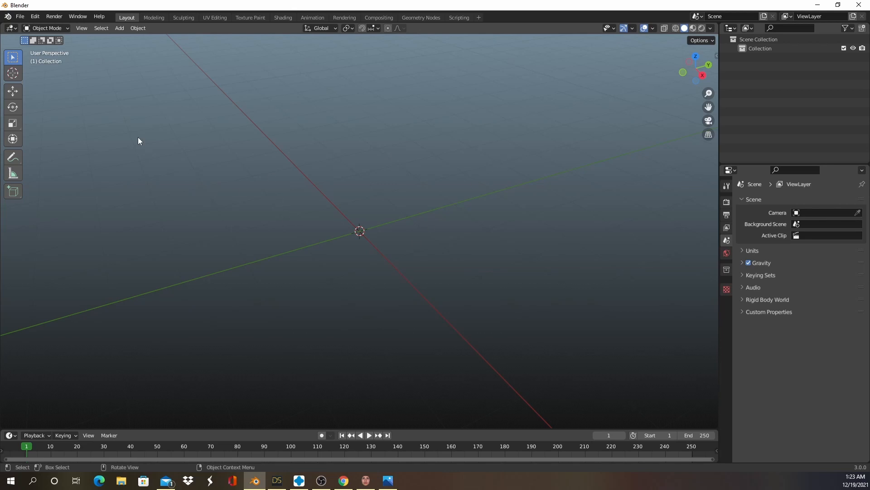
Start an FBX import and choose WillHeadShape.fbx from the DollModels folder.
left_click(20, 19)
left_click(20, 18)
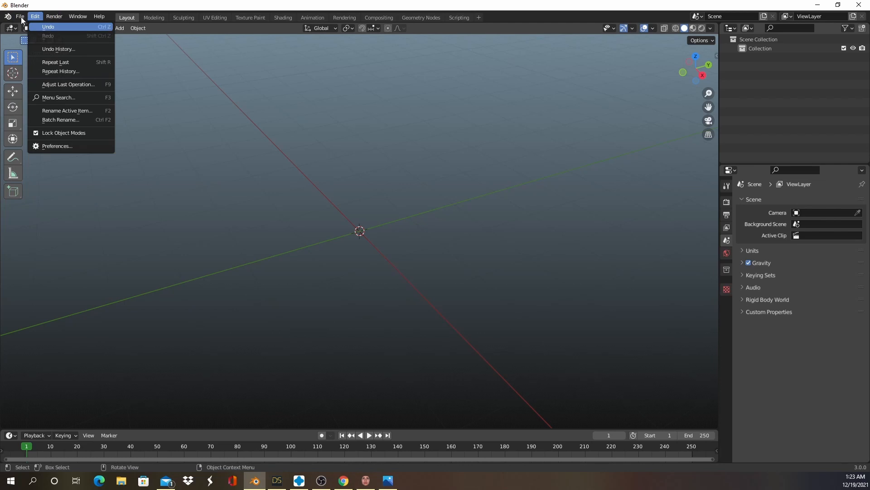
left_click(23, 20)
left_click(20, 17)
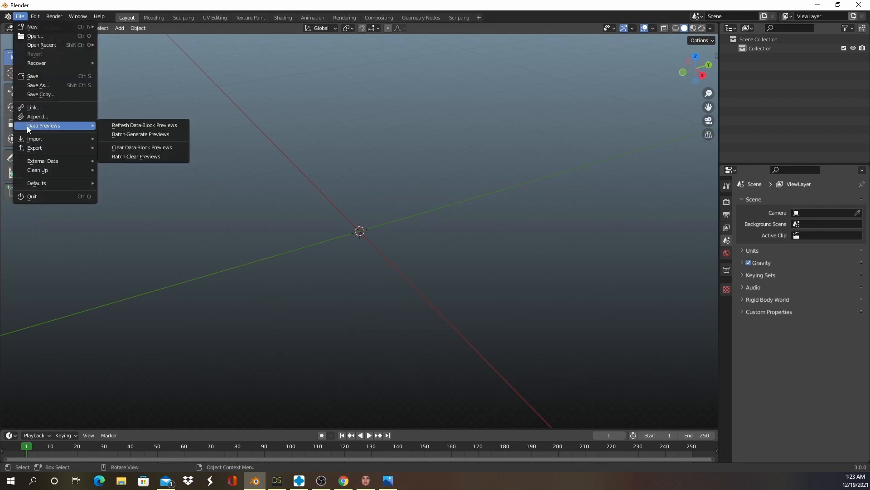
mouse_move(34, 140)
left_click(136, 211)
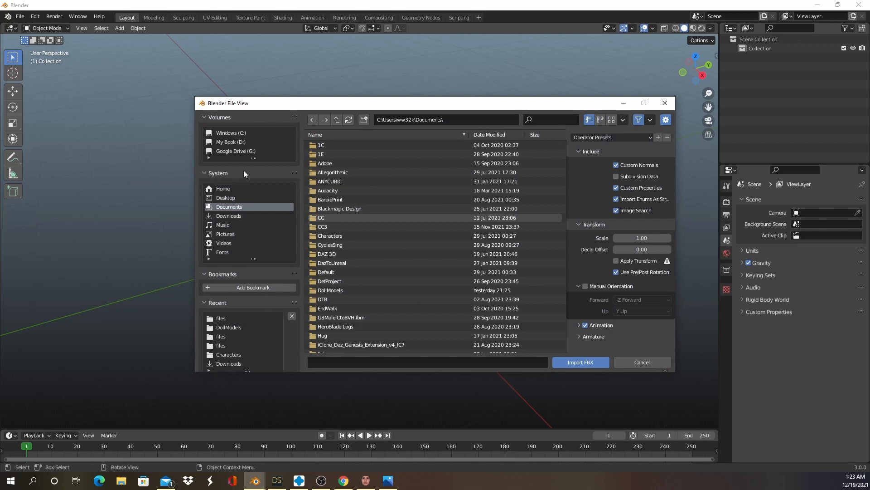
left_click(222, 327)
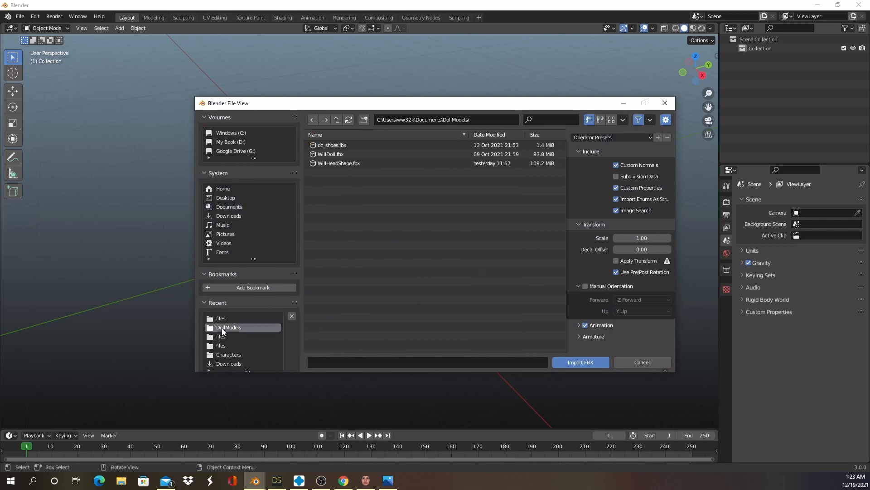
left_click(347, 164)
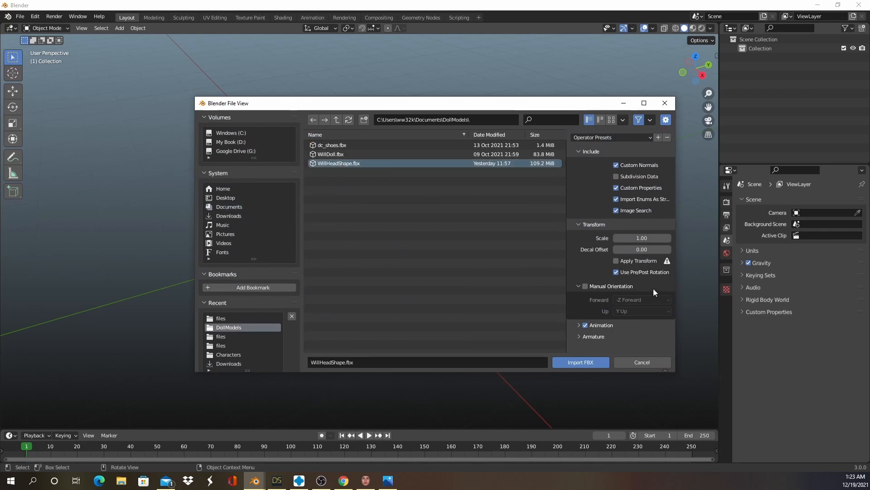
Turn off Use Pre/Post Rotation, turn on Automatic Bone Orientation for the armature, and import the FBX.
left_click(618, 271)
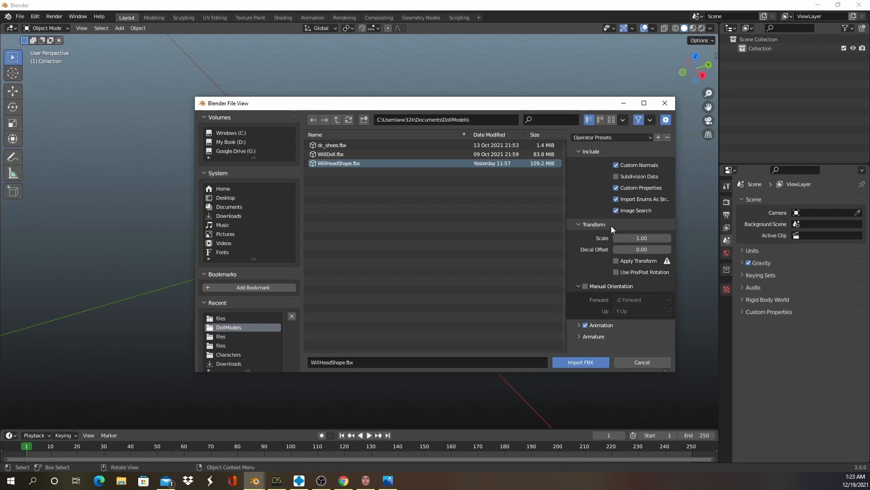
left_click(581, 336)
scroll(584, 326, "down", 3)
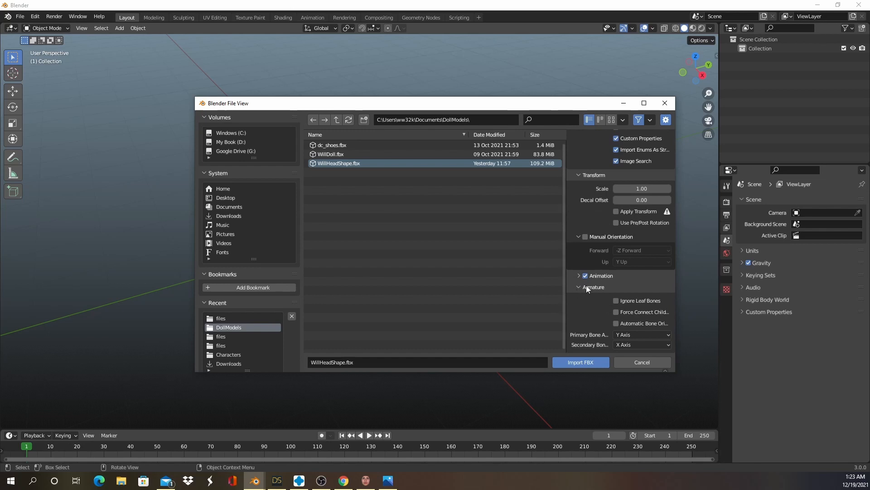
left_click(616, 323)
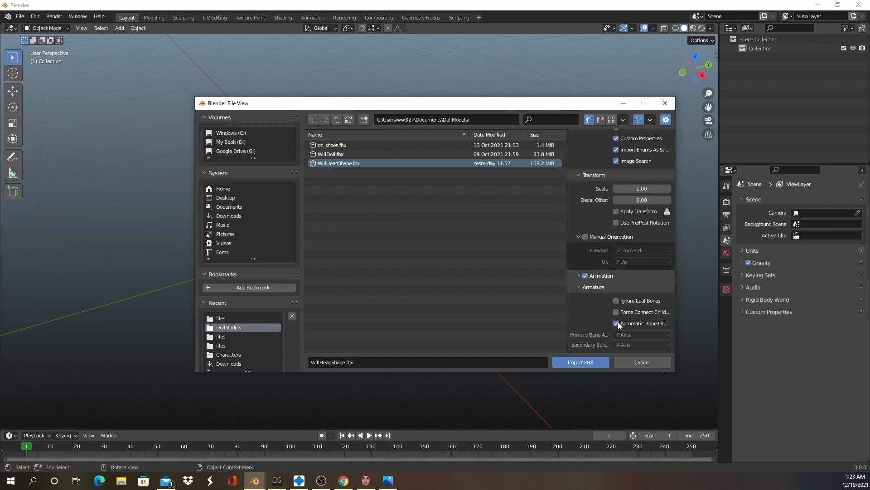
left_click(581, 363)
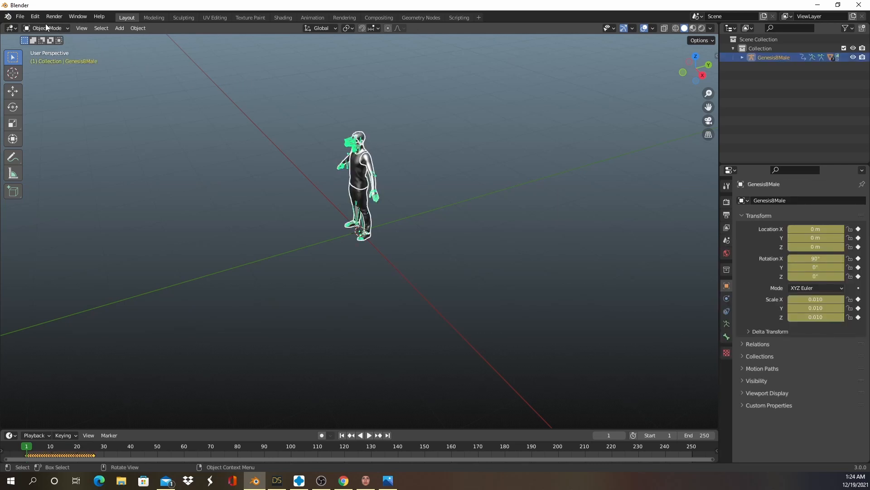
Import the eye_fix doll head model into the scene alongside the Genesis 8 Male figure.
left_click(21, 17)
mouse_move(70, 140)
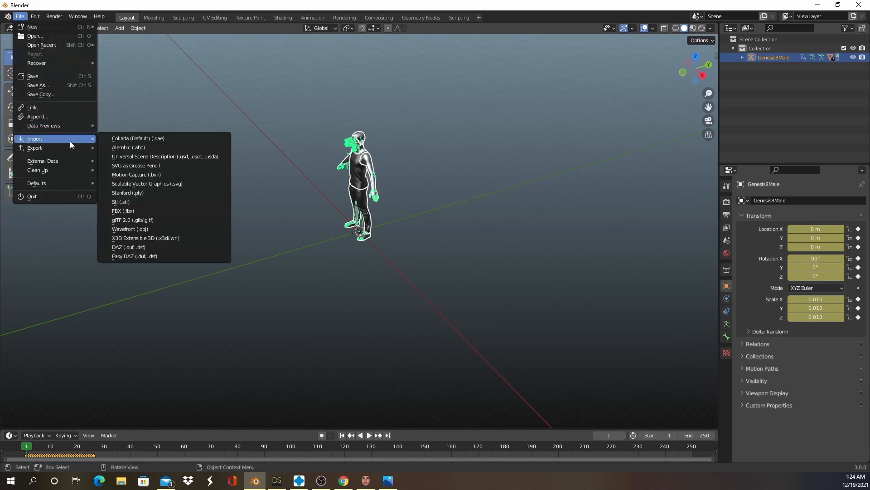
left_click(136, 211)
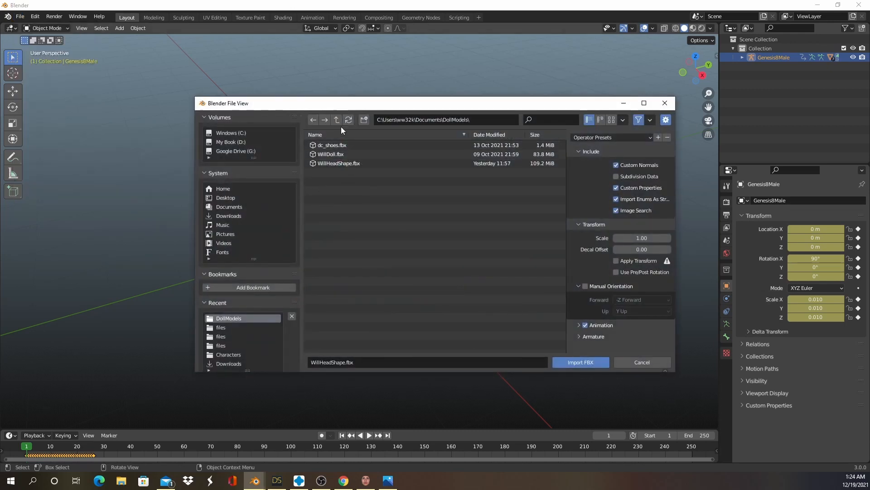
double_click(328, 163)
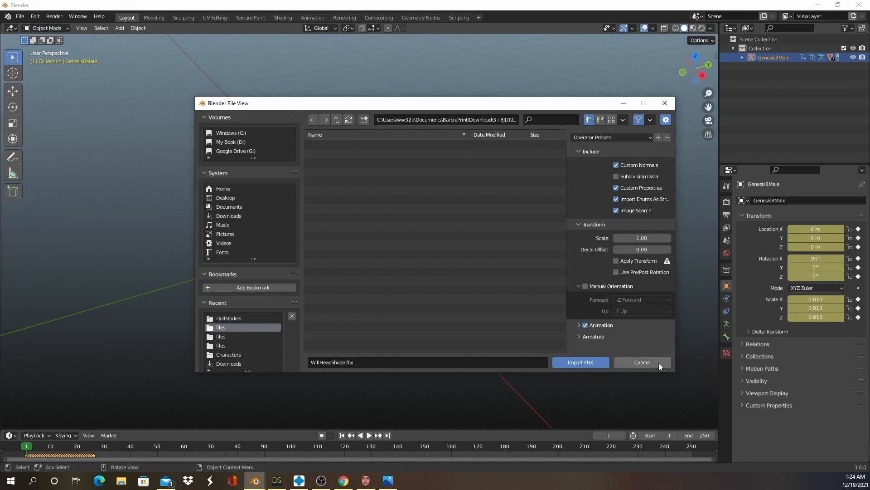
left_click(17, 15)
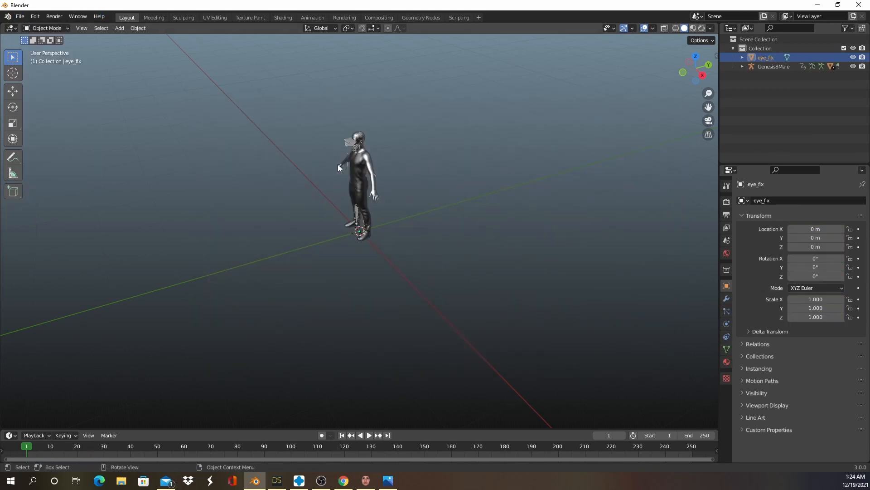
Set the eye_fix doll head's scale to 0.43 on all three axes.
key("KP_Decimal")
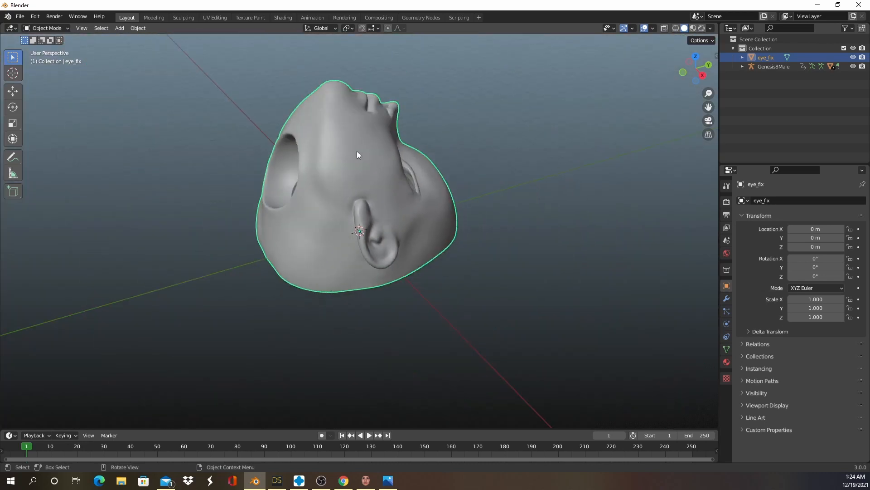
middle_click_drag(357, 152, 297, 203)
scroll(299, 199, "up", 4)
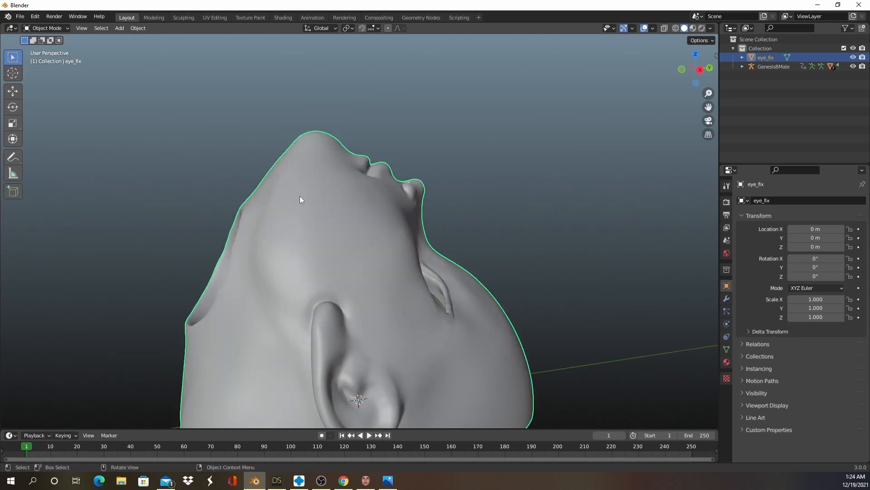
scroll(300, 195, "down", 3)
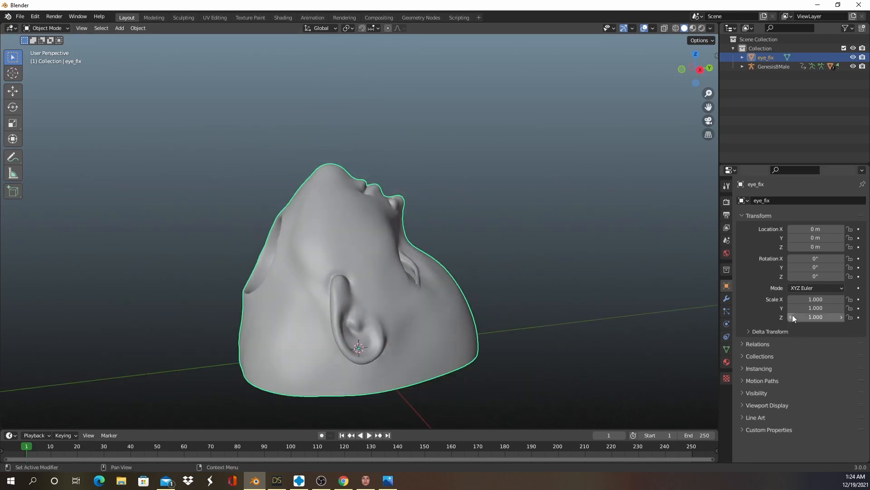
left_click_drag(793, 315, 809, 302)
type("0.43")
key("Return")
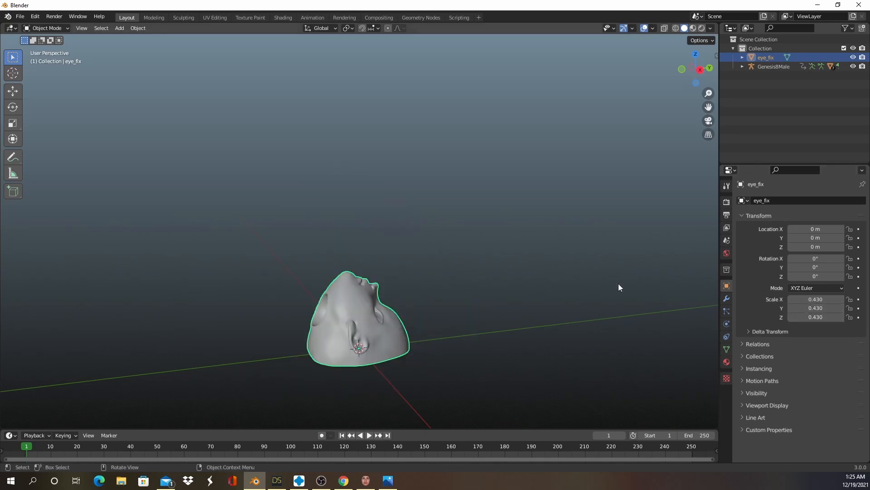
Set the eye_fix head's X rotation to 131° and show it in the right orthographic view.
middle_click_drag(620, 287, 435, 258)
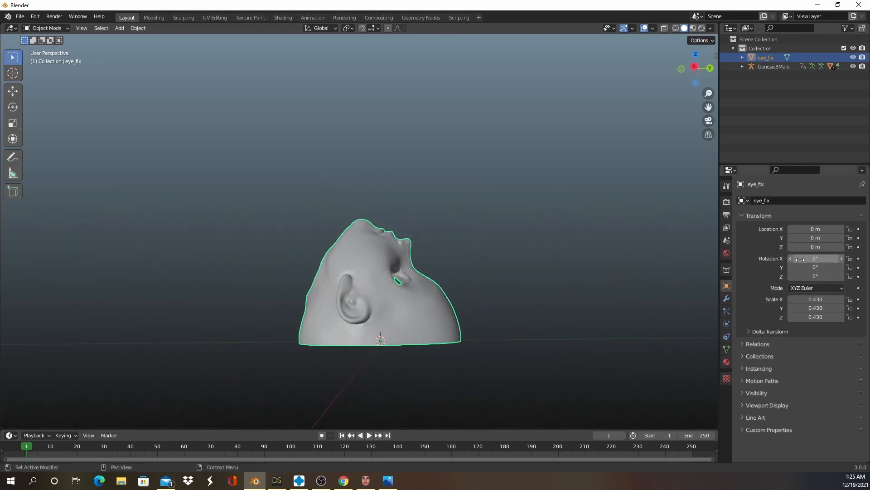
left_click(792, 255)
key("Return")
middle_click_drag(431, 344, 431, 328)
key("KP_3")
key("KP_5")
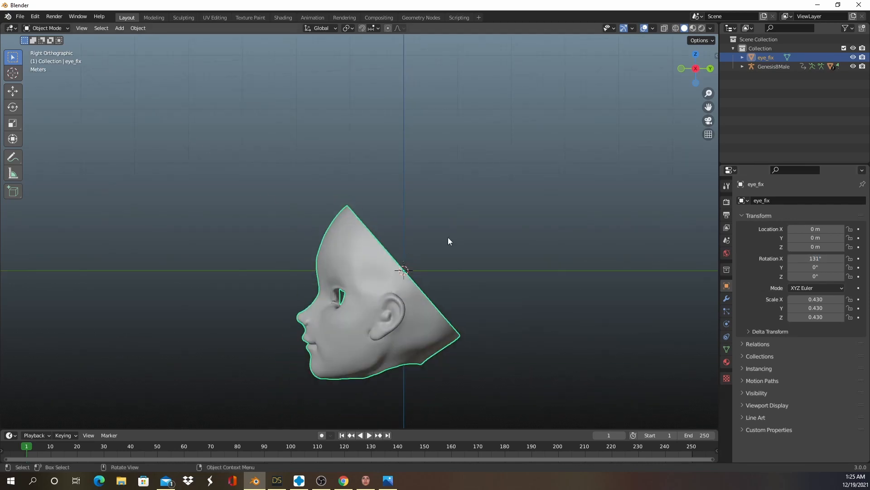
Move the eye_fix head up along the global Z axis by about 8.9 m.
scroll(409, 249, "up", 3)
middle_click_drag(402, 282, 395, 216, "shift")
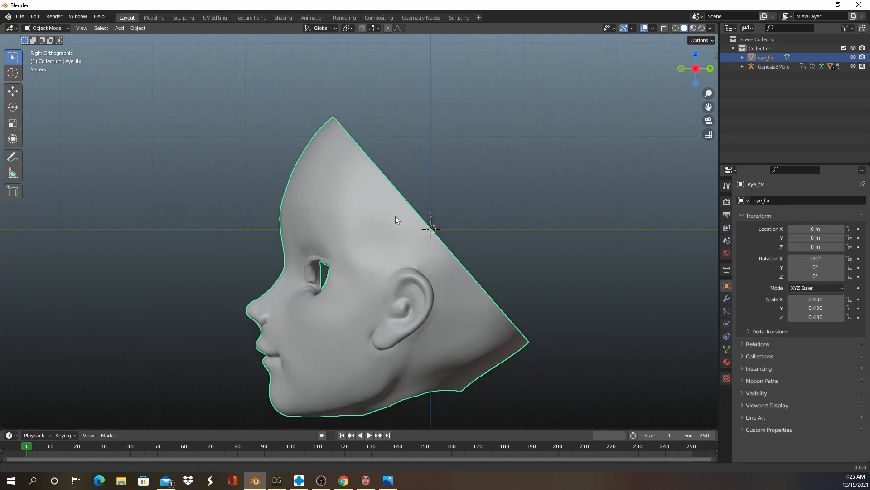
key("g")
key("z")
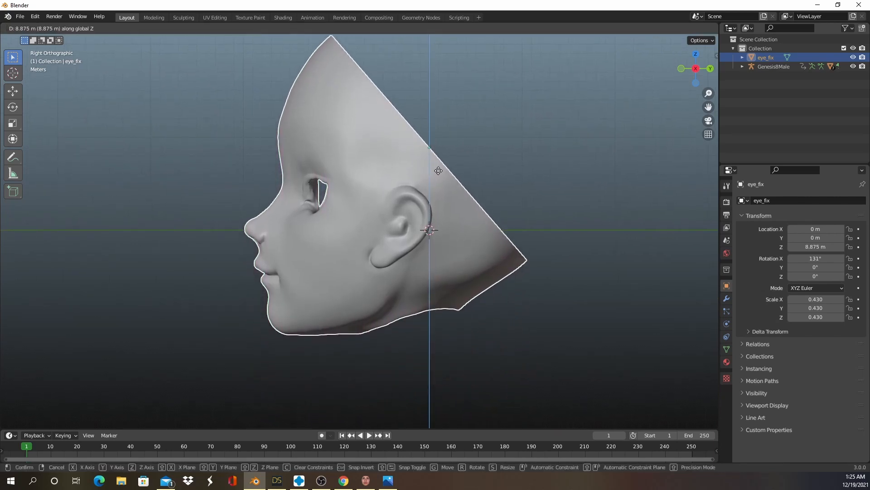
left_click(411, 175)
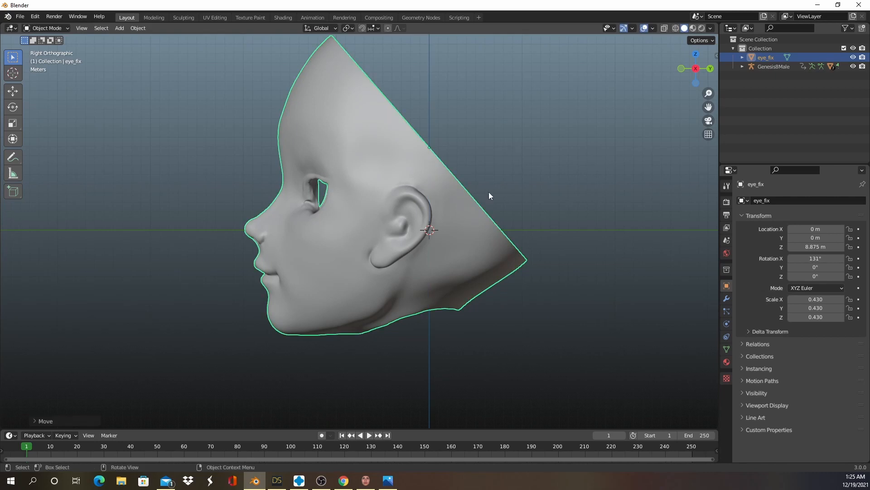
Apply the armature modifier on the Genesis8Male.Shape body mesh and delete the Genesis8Male armature.
scroll(387, 200, "up", 4)
mouse_move(387, 201)
middle_mouse_down()
mouse_move(314, 225)
mouse_move(382, 204)
mouse_move(380, 186)
middle_mouse_up()
scroll(320, 222, "up", 3)
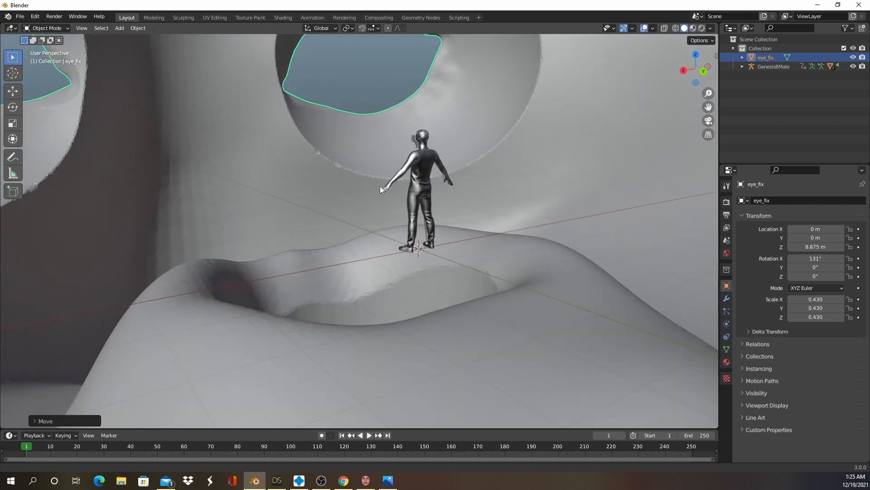
scroll(368, 188, "up", 3)
scroll(367, 193, "down", 5)
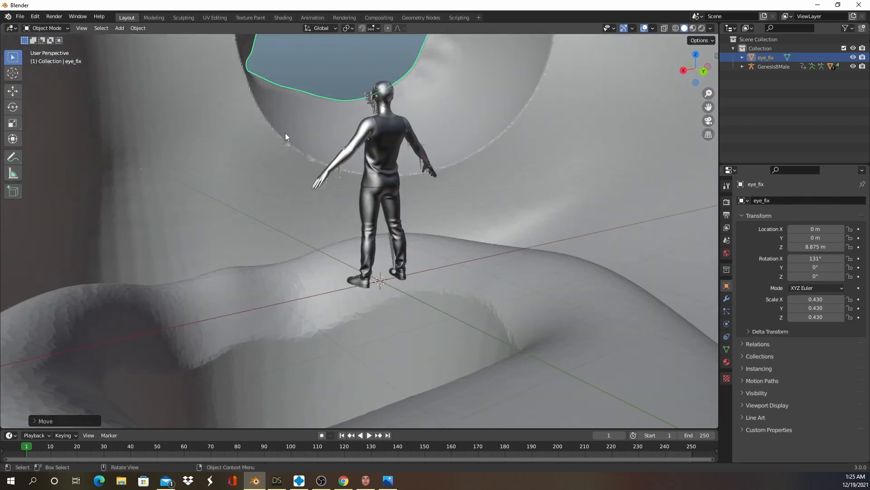
scroll(285, 135, "down", 2)
scroll(287, 132, "up", 5)
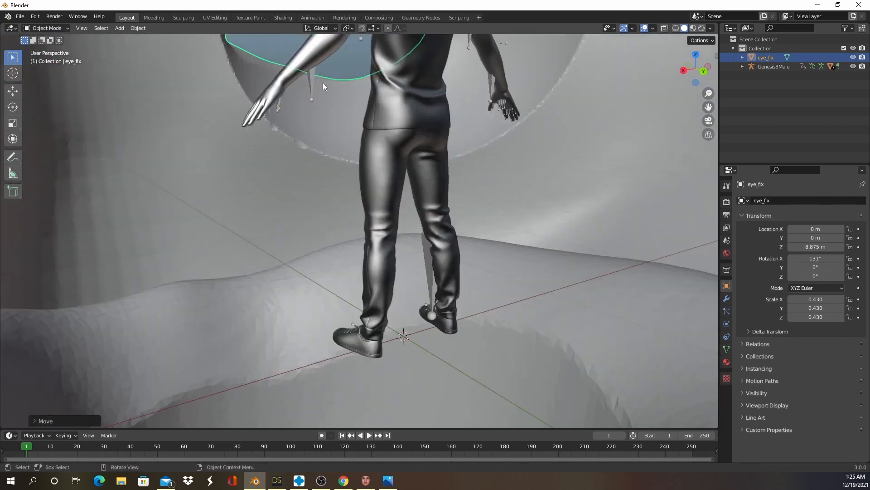
scroll(324, 89, "down", 7)
scroll(325, 99, "up", 3)
left_click(356, 138)
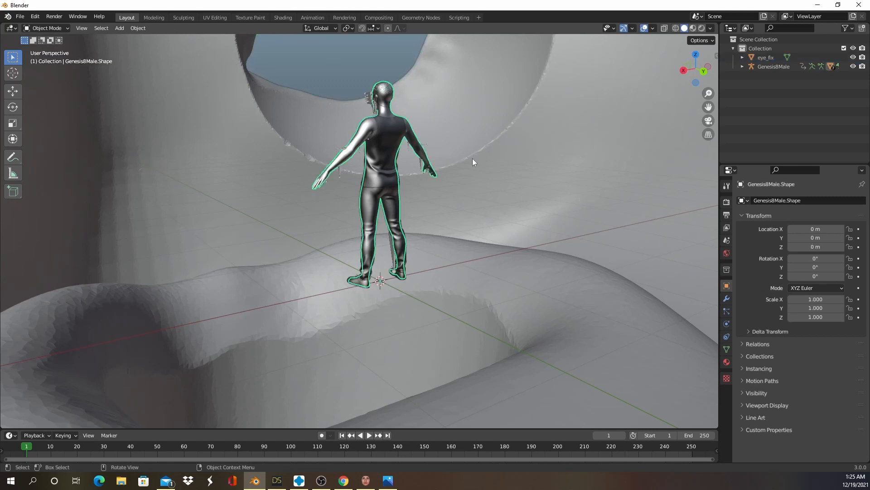
left_click(726, 299)
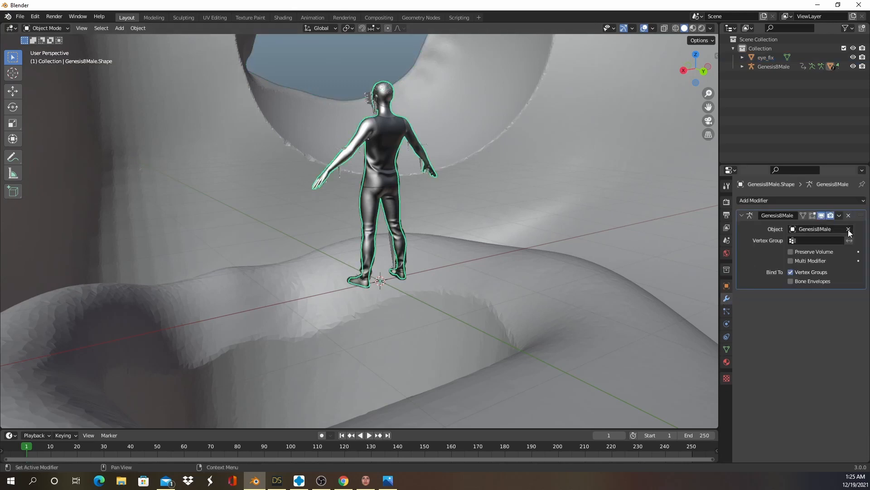
left_click(840, 217)
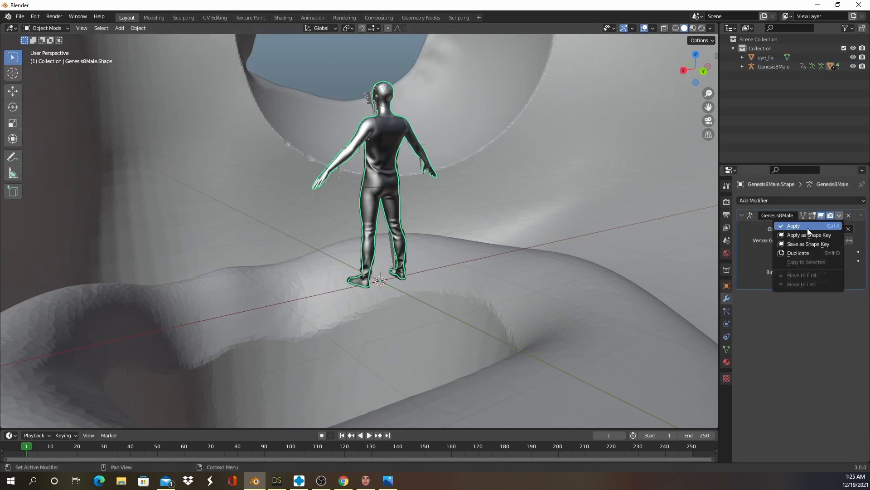
left_click(807, 226)
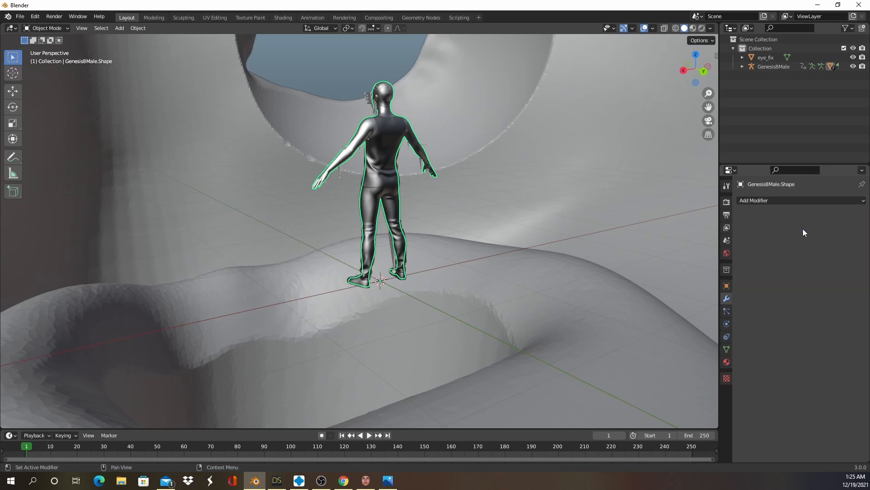
left_click(369, 102)
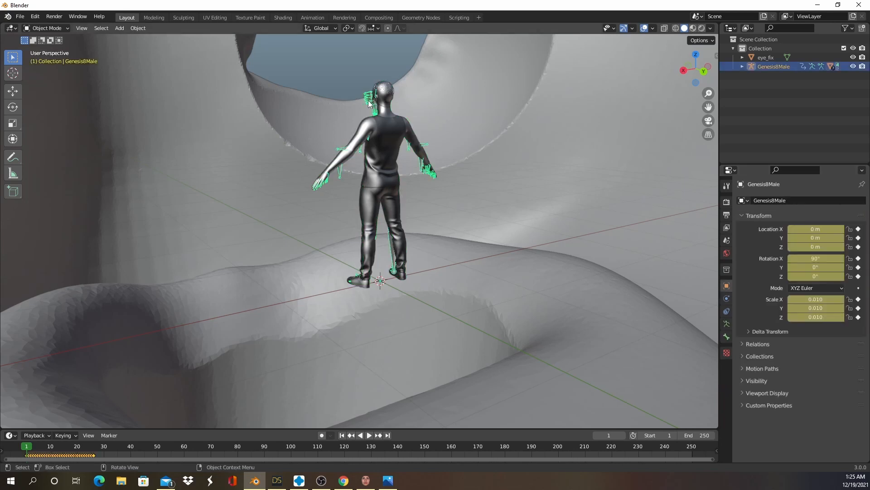
key("Delete")
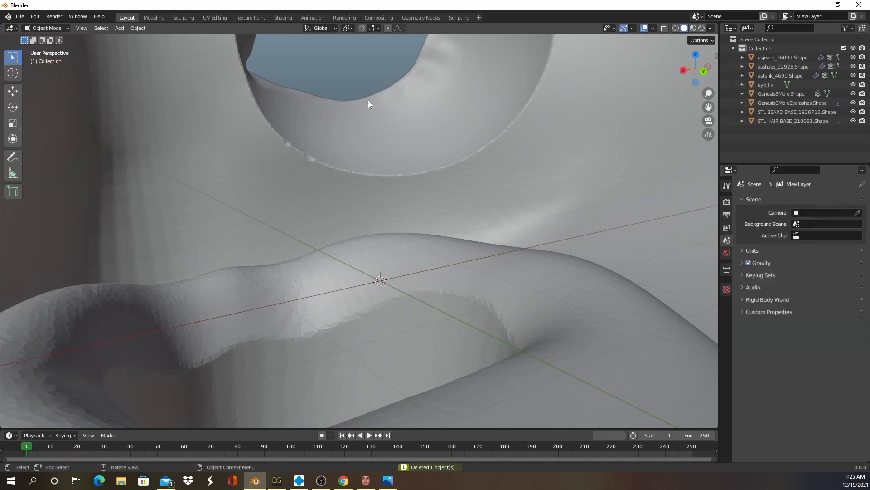
Rotate the Genesis8Male.Shape body mesh 90° about the global X axis so it stands upright.
scroll(338, 95, "down", 10)
middle_click_drag(338, 96, 395, 119)
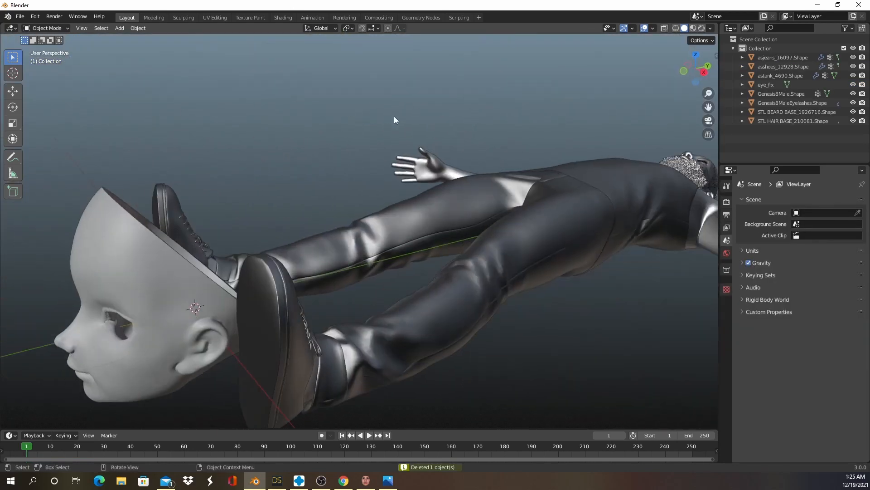
left_click(431, 155)
scroll(426, 155, "down", 3)
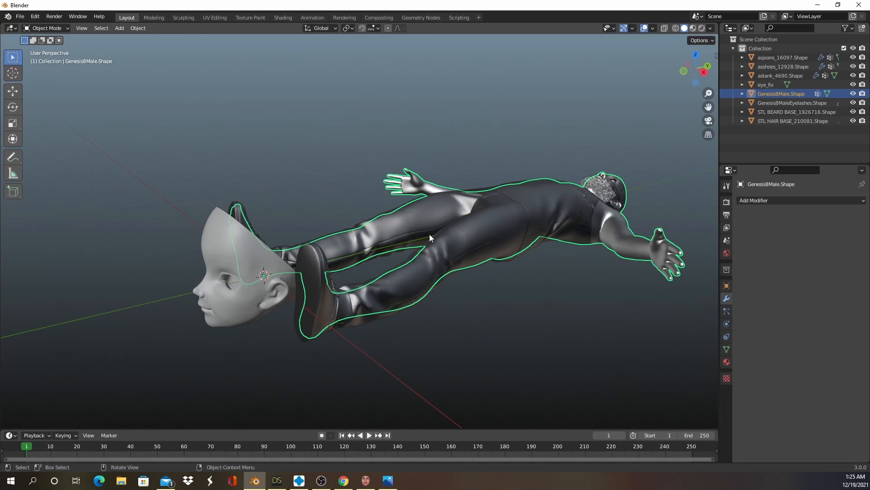
key("r")
key("x")
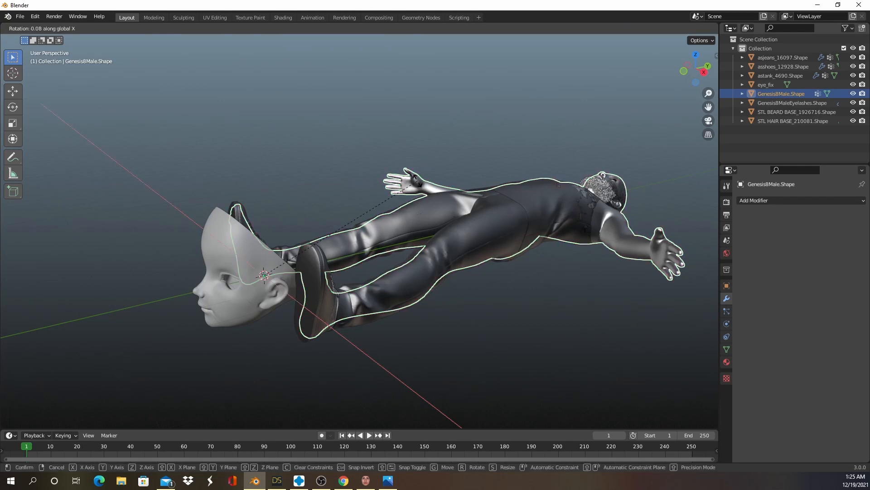
type("90")
key("Return")
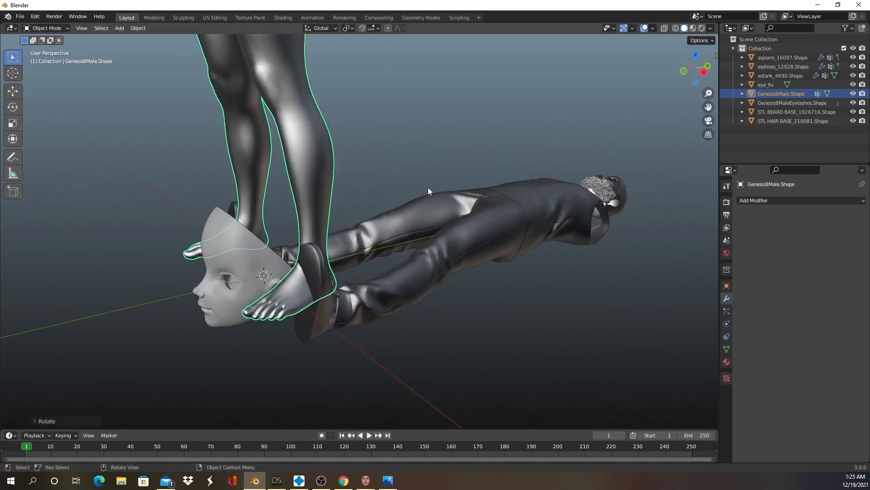
Delete the jeans, tank, eyelashes, beard base, hair base and shoes meshes, keeping only eye_fix and the Genesis8Male.Shape body.
middle_click_drag(428, 187, 390, 185)
left_click(346, 159)
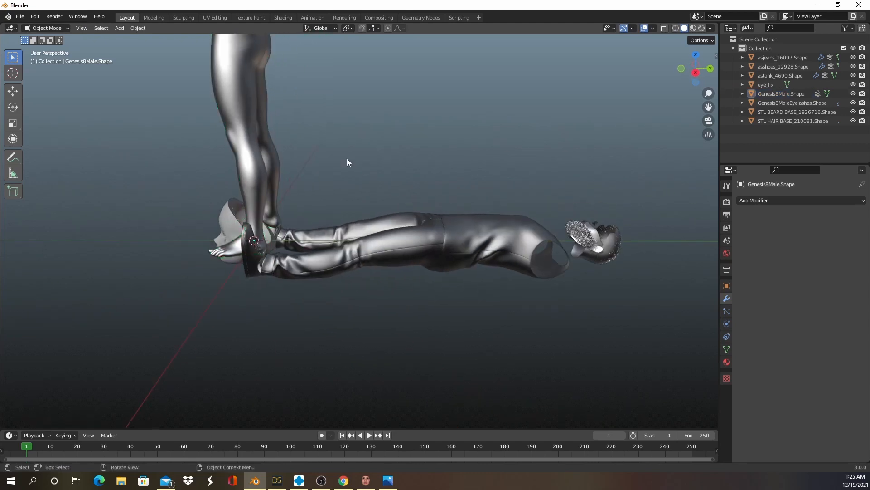
left_click_drag(338, 146, 664, 322)
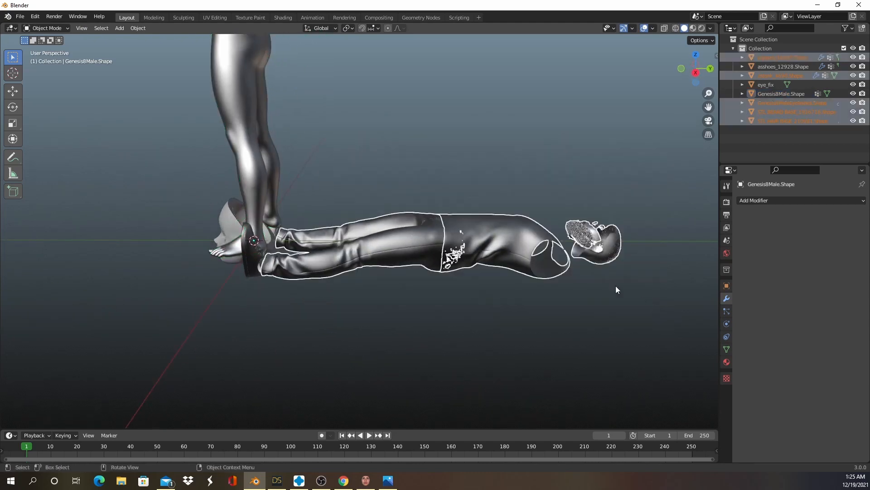
key("x")
left_click(519, 194)
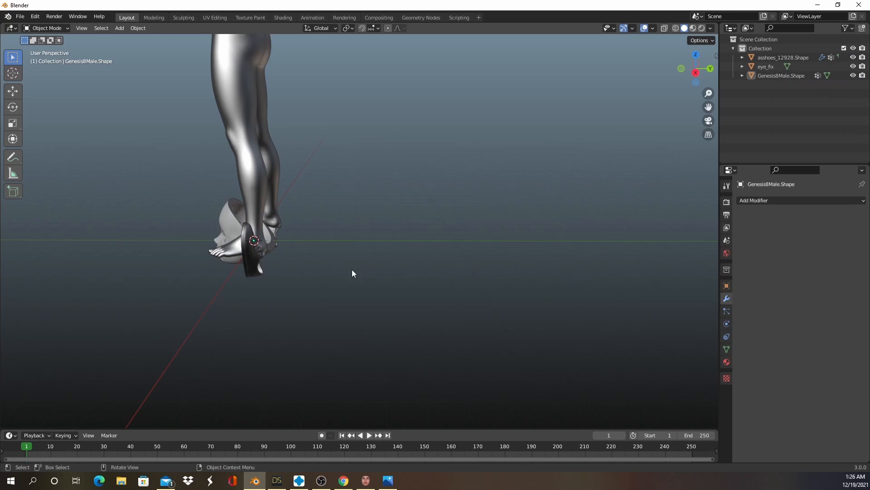
left_click(254, 262)
key("x")
left_click(261, 259)
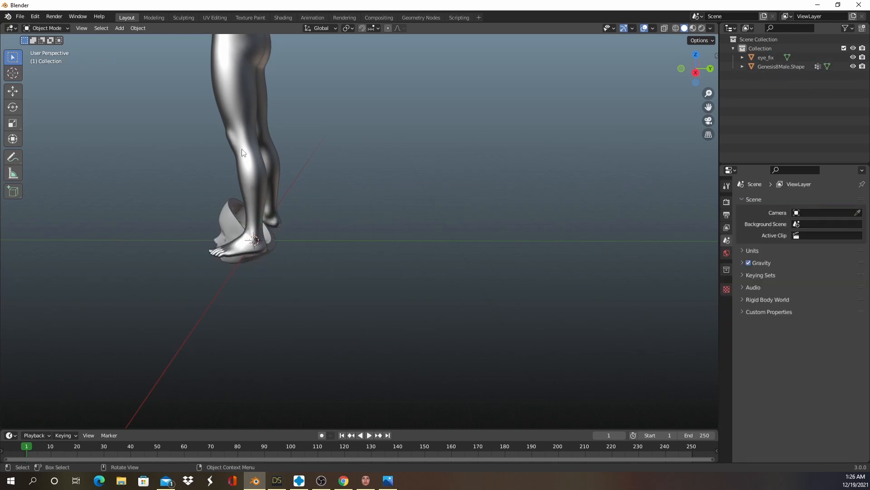
Move the Genesis8Male.Shape body down along the global Z axis by about 167 m, bringing its head level with eye_fix.
left_click(240, 133)
key("g")
key("z")
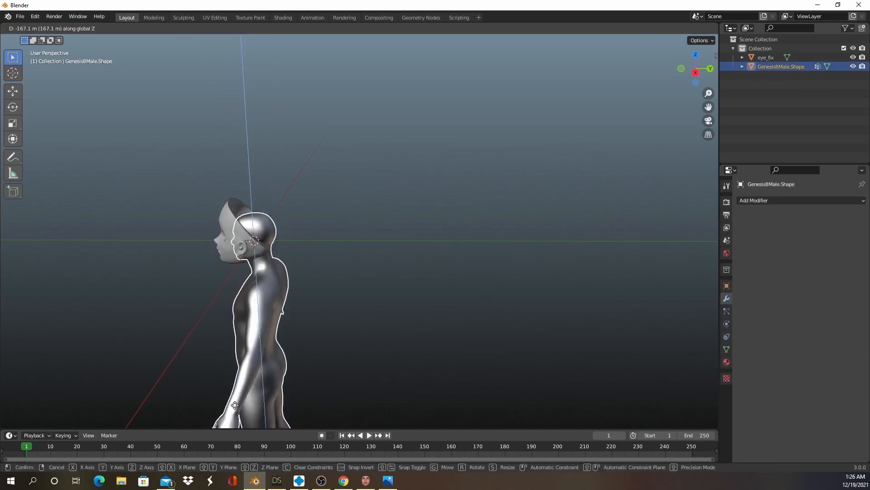
left_click(234, 405)
Scale the Genesis8Male.Shape body up by about 1.4 and lower it about 70 m along the global Z axis to eye_fix's level.
middle_click_drag(267, 317, 311, 279)
scroll(312, 279, "up", 5)
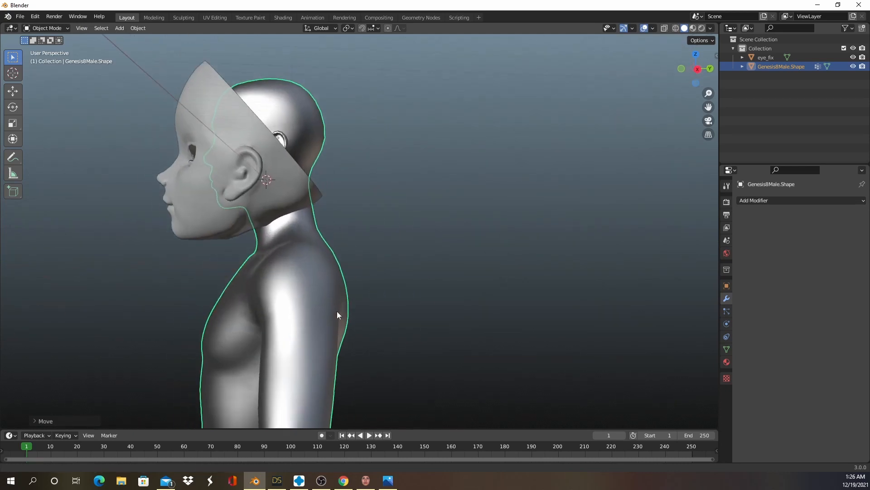
key("s")
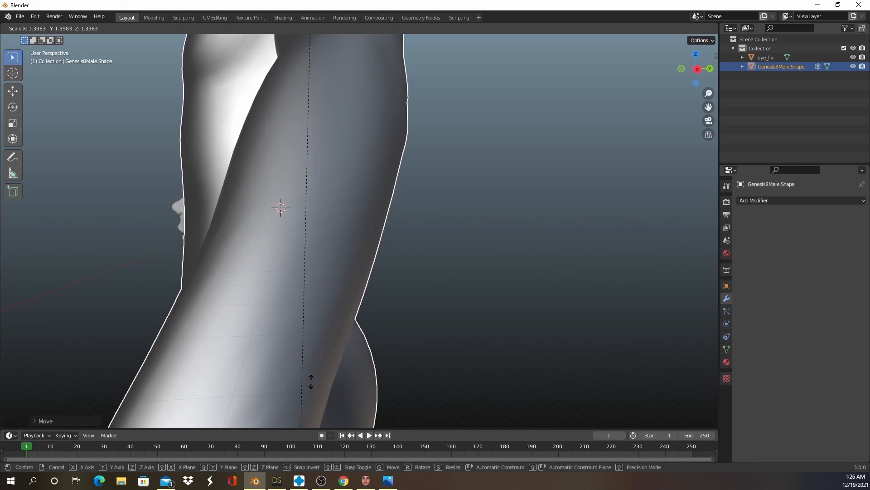
left_click(312, 377)
key("g")
key("z")
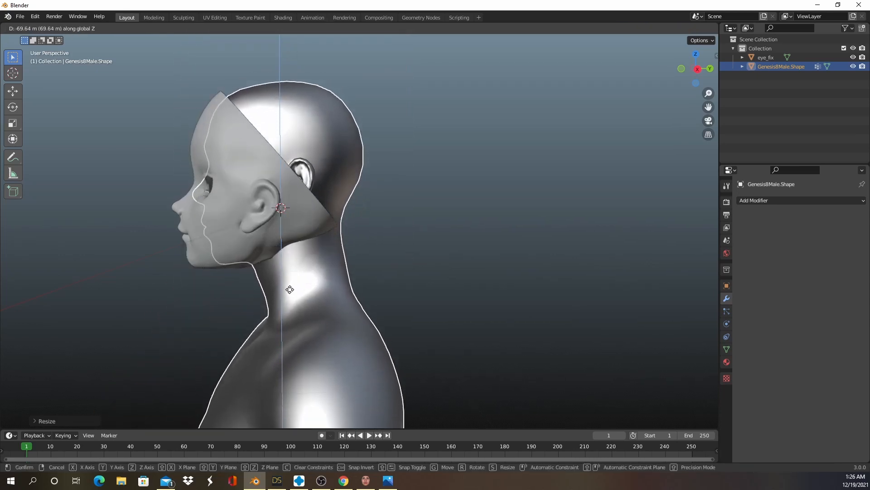
left_click(285, 291)
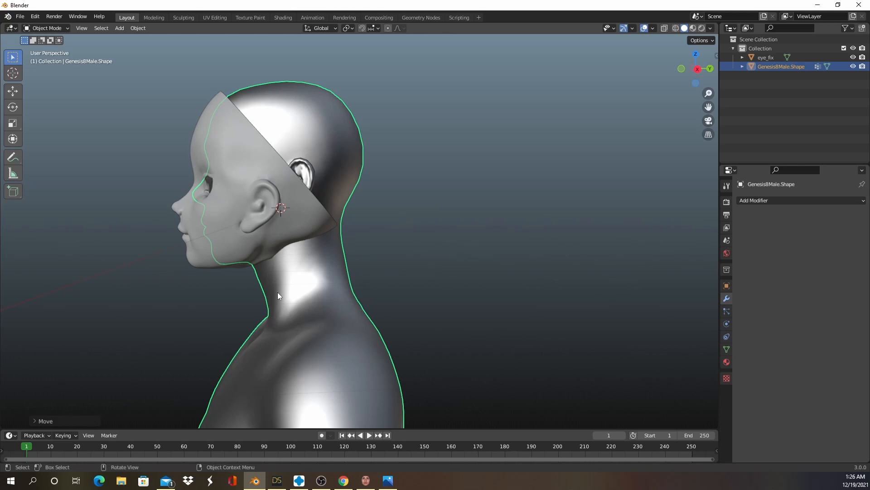
Enlarge the Genesis8Male.Shape body slightly and lower it about 3.8 m along the global Z axis to line its chin up with eye_fix.
middle_click_drag(250, 252, 341, 238, "shift")
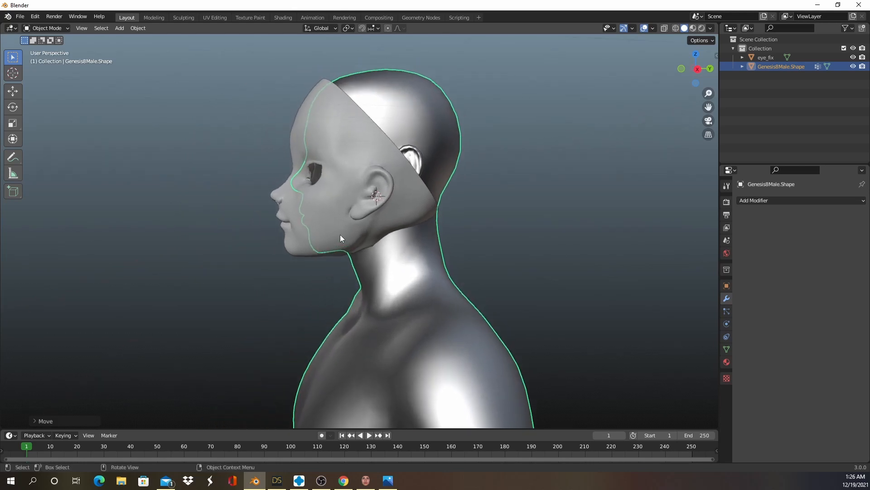
scroll(344, 236, "up", 3)
scroll(343, 237, "down", 1)
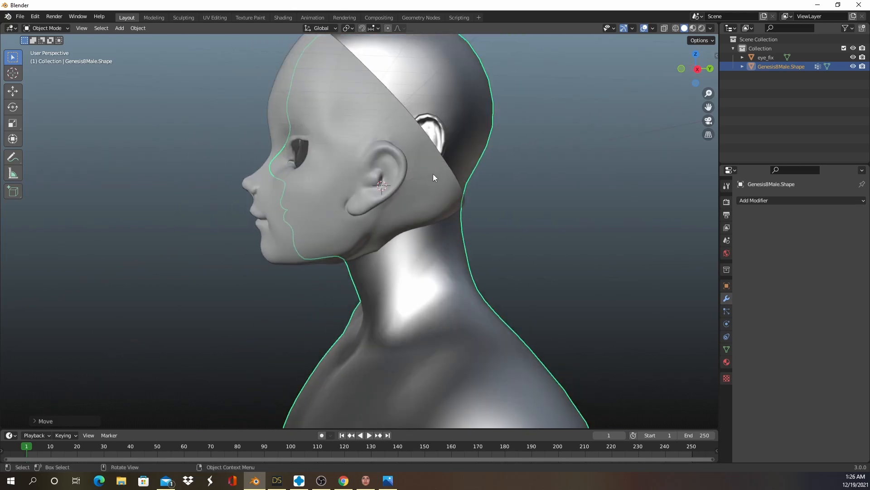
key("s")
left_click(452, 151)
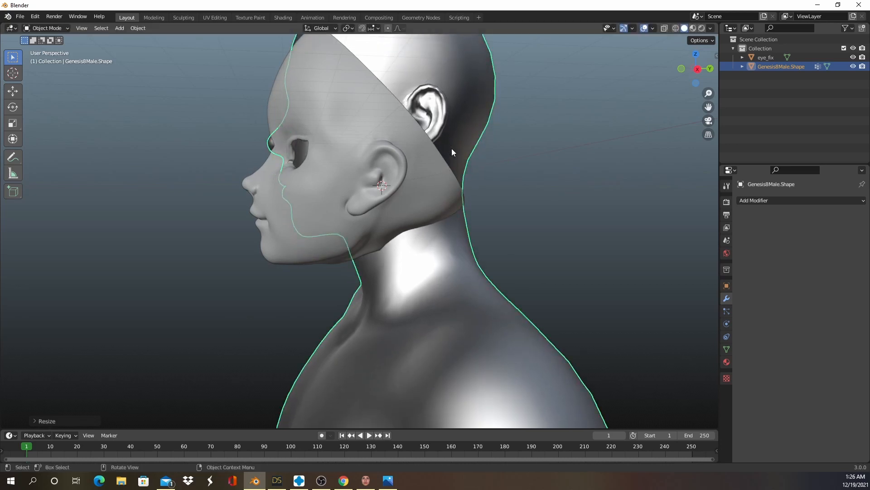
key("g")
key("z")
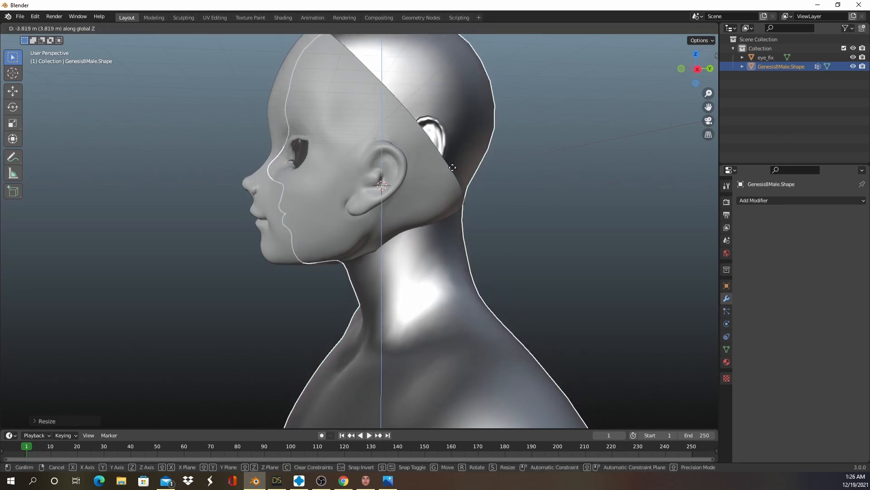
left_click(452, 168)
Move the eye_fix head back along the global Y axis by about 3.1 m so its face overlaps the Genesis8Male.Shape face.
left_click(262, 215)
key("g")
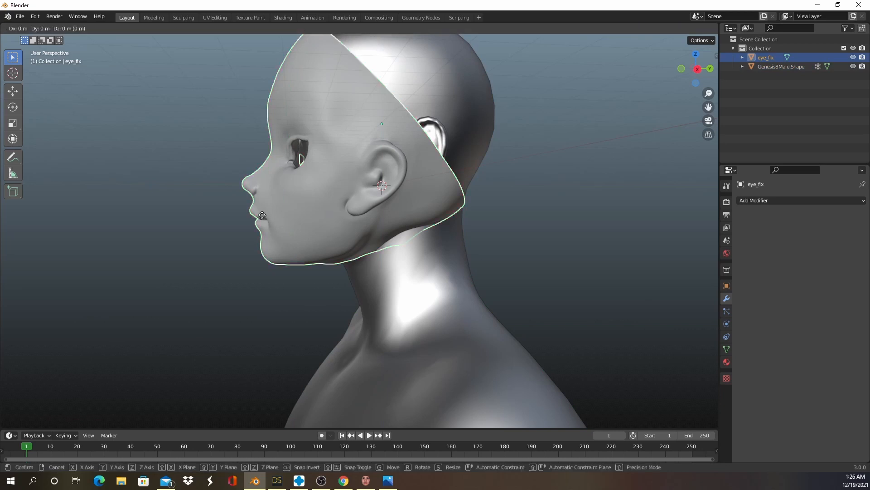
key("y")
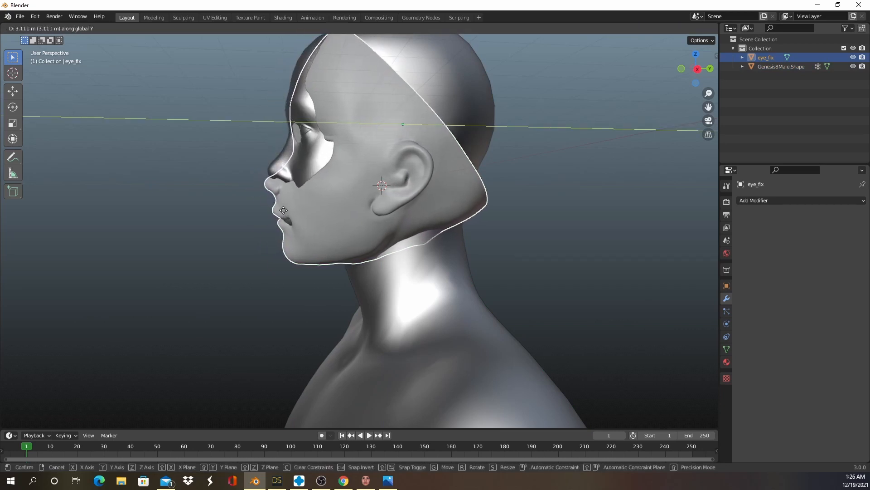
left_click(285, 210)
In the right orthographic view, lower the Genesis8Male.Shape body about 1 m along the global Z axis.
middle_click_drag(303, 200, 266, 242)
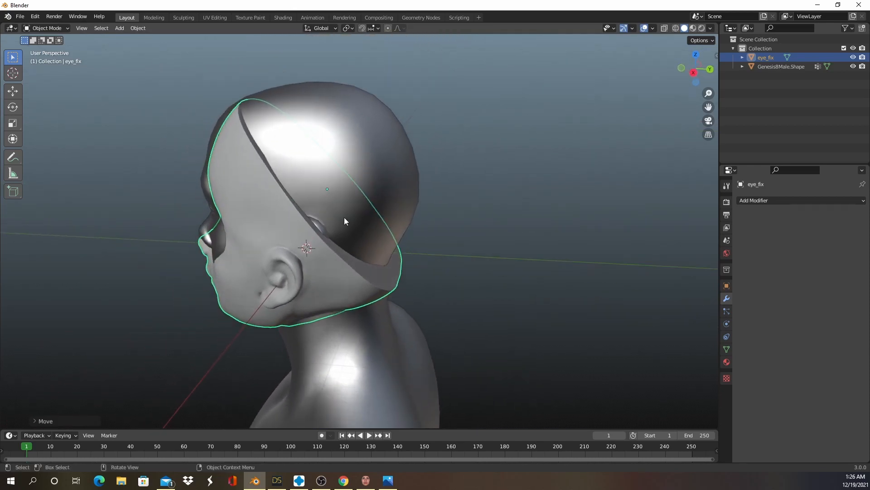
middle_click_drag(344, 217, 300, 236)
key("KP_3")
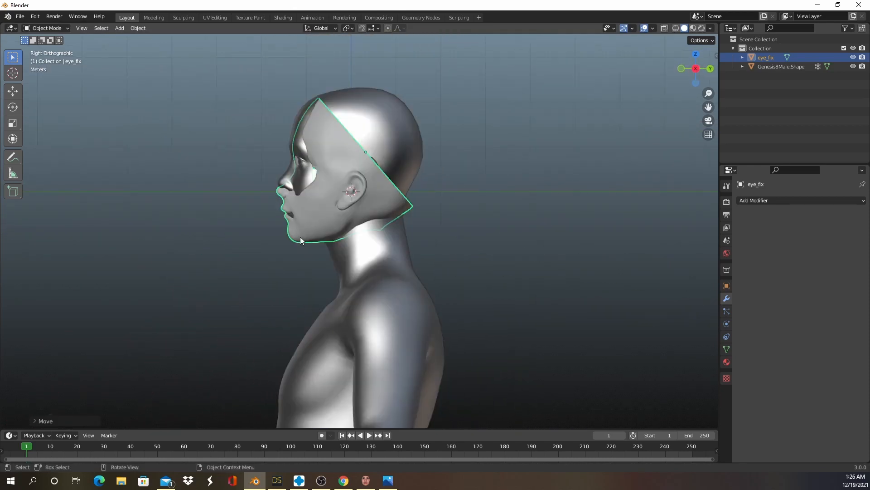
left_click(364, 116)
key("g")
key("z")
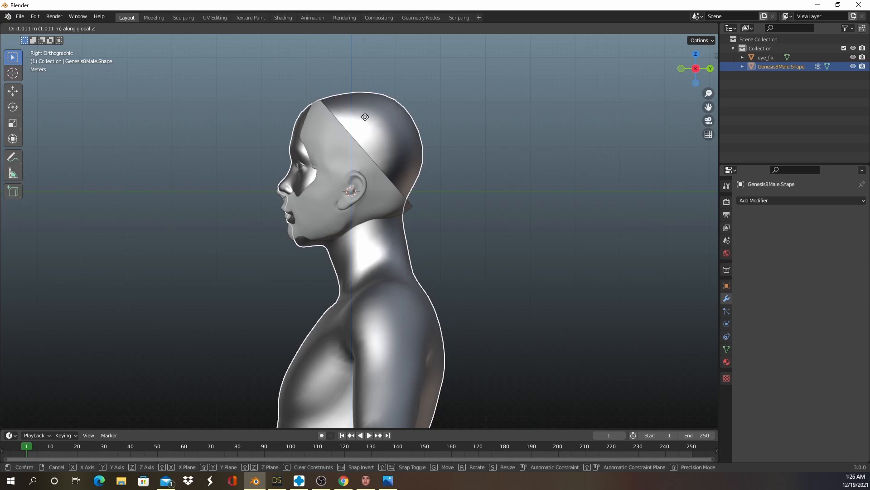
left_click(365, 116)
Examine how the eye_fix head and the Genesis8Male.Shape head overlap from the side and from the front.
scroll(363, 164, "up", 3)
scroll(349, 183, "up", 1)
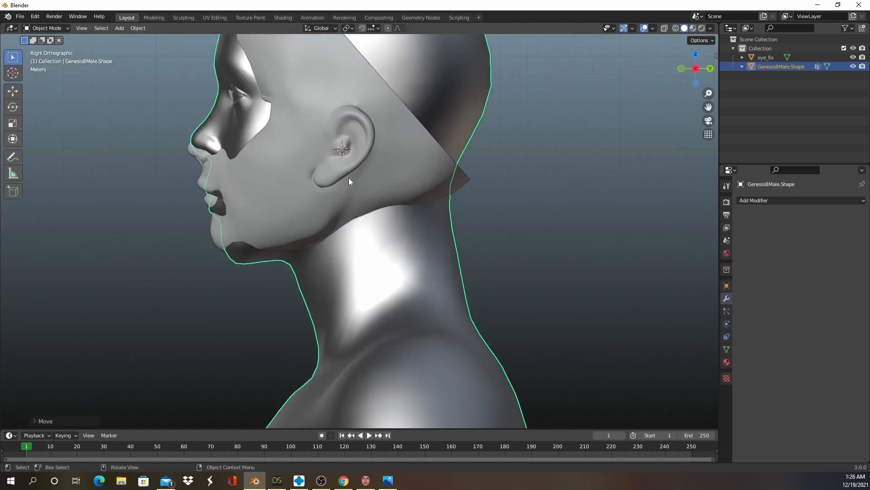
scroll(349, 178, "down", 3)
middle_click_drag(349, 178, 136, 236)
left_click(402, 179)
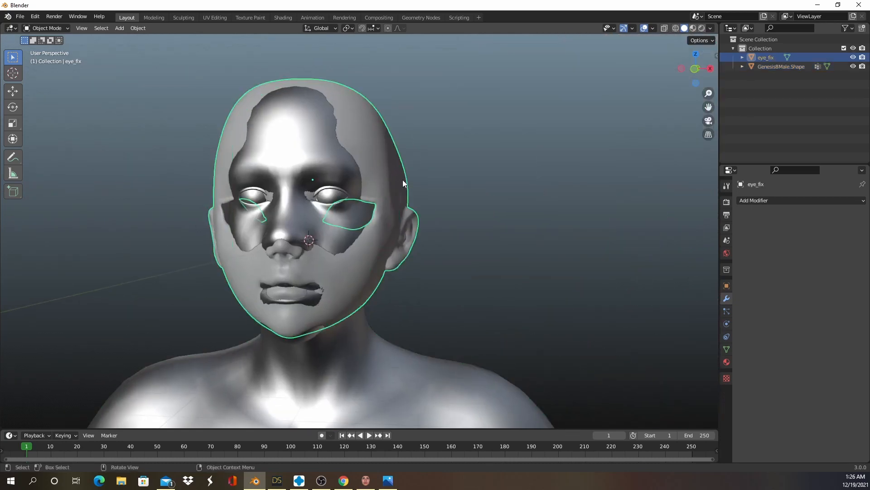
middle_click_drag(356, 169, 248, 183)
key("KP_3")
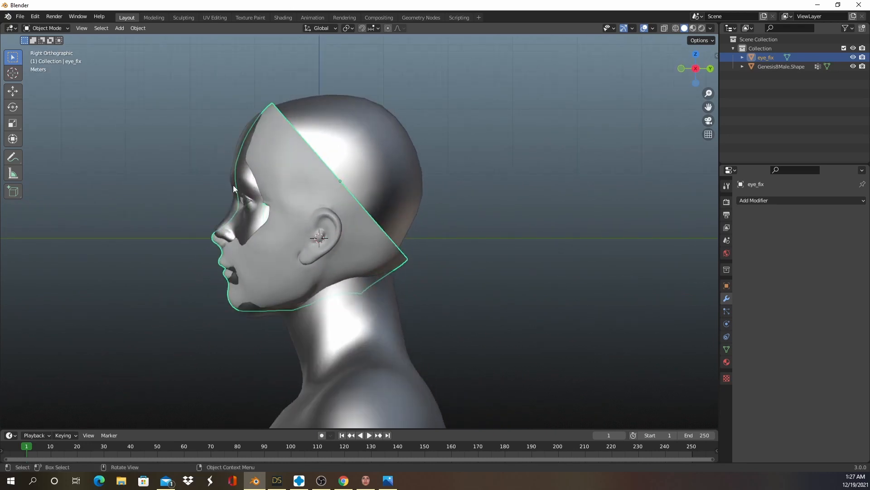
scroll(233, 185, "up", 3)
scroll(228, 188, "down", 1)
middle_click_drag(182, 204, 235, 179, "shift")
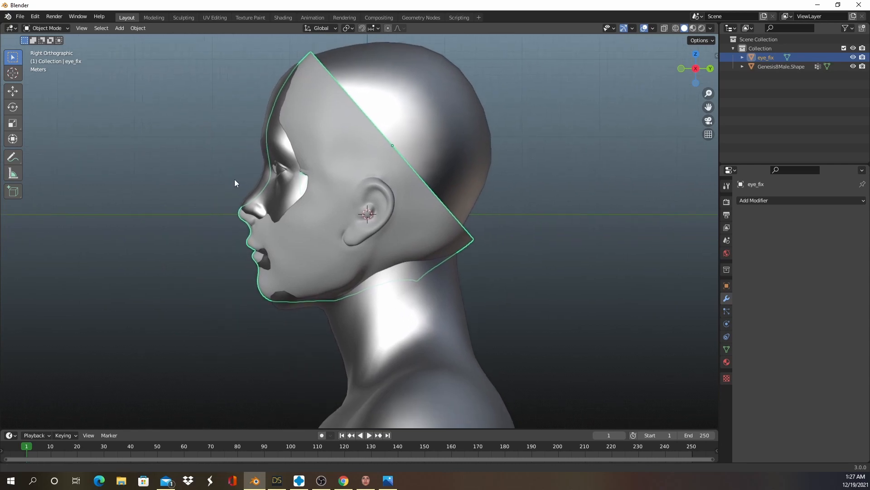
Hide the Genesis8Male.Shape body to examine eye_fix's neck opening from below and from the side, and show the body again.
left_click(852, 66)
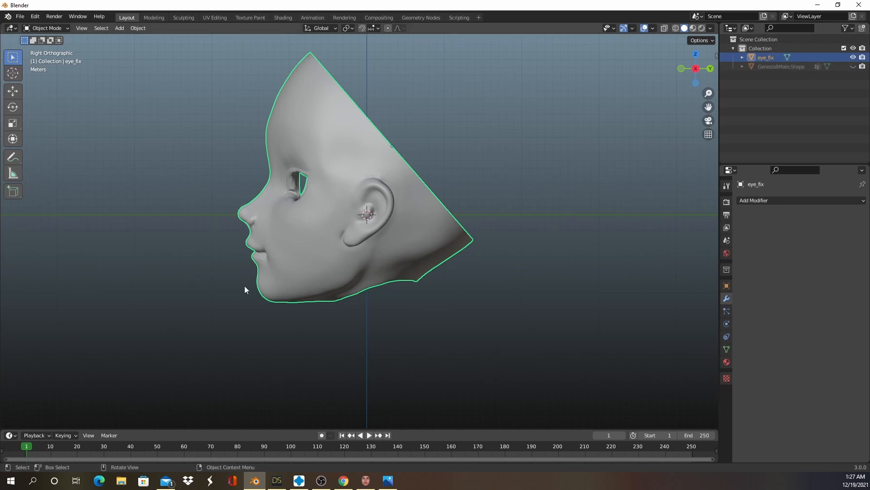
middle_click_drag(244, 288, 360, 332)
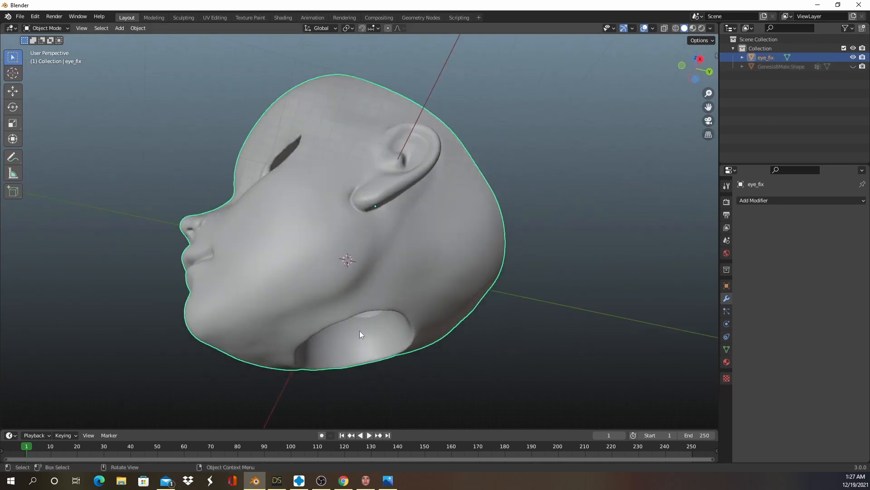
middle_click_drag(312, 354, 352, 336)
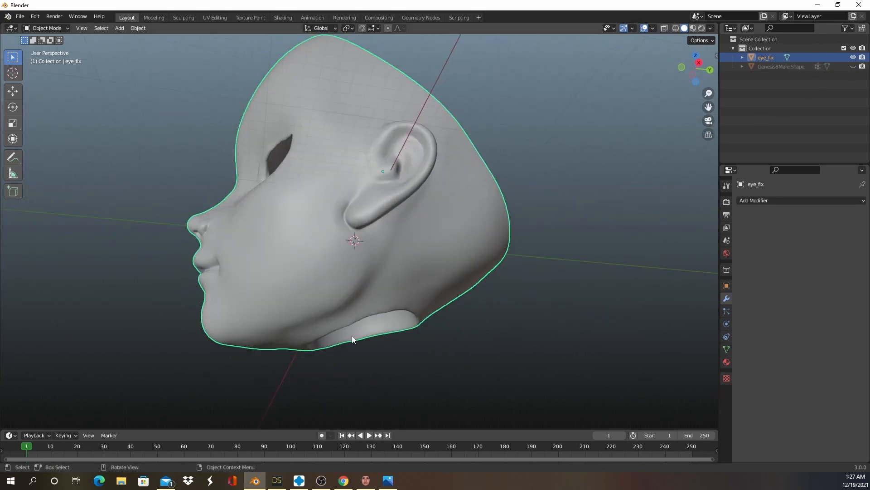
key("KP_3")
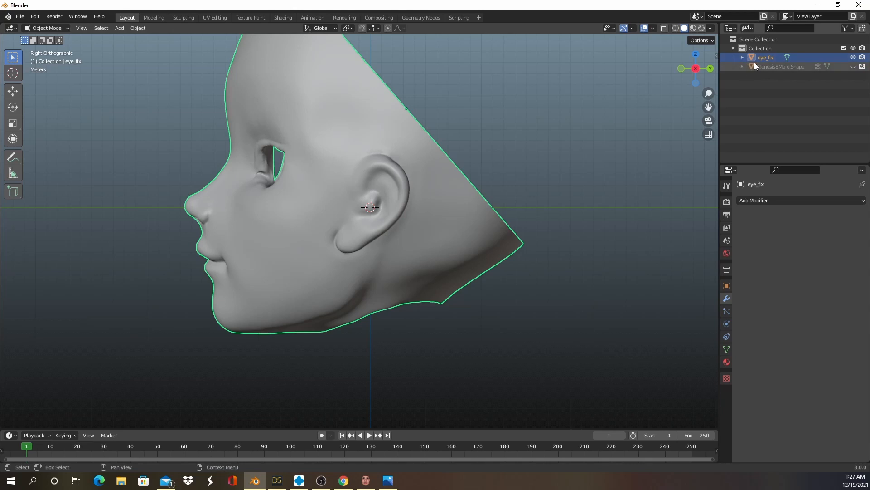
left_click(853, 66)
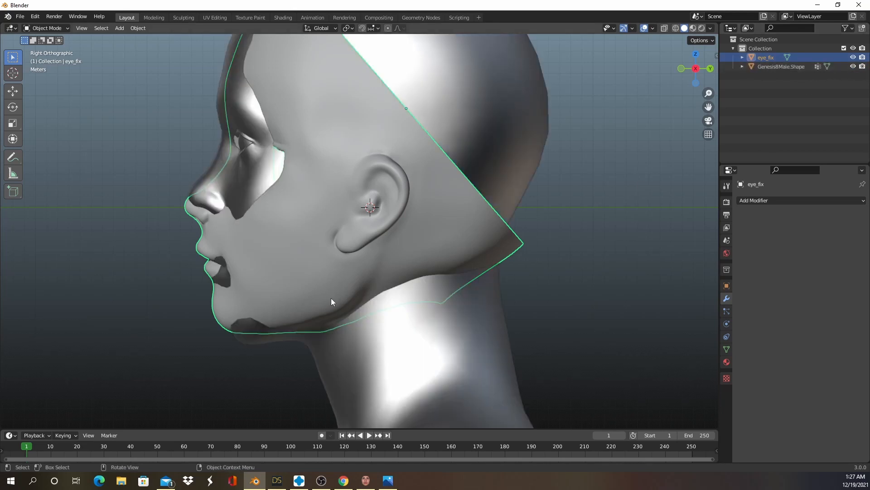
Open the Genesis8Male.Shape mesh in Edit Mode with eye_fix hidden, and show eye_fix again as a reference for the cut.
left_click(394, 133)
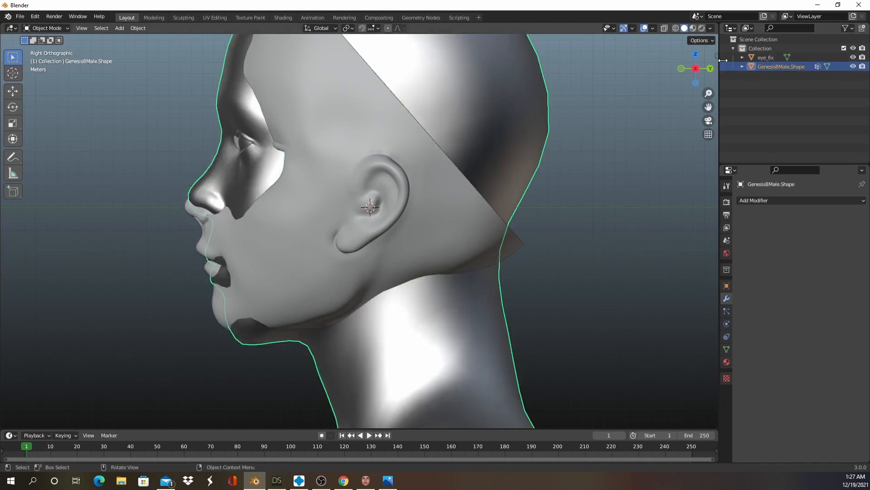
left_click(853, 58)
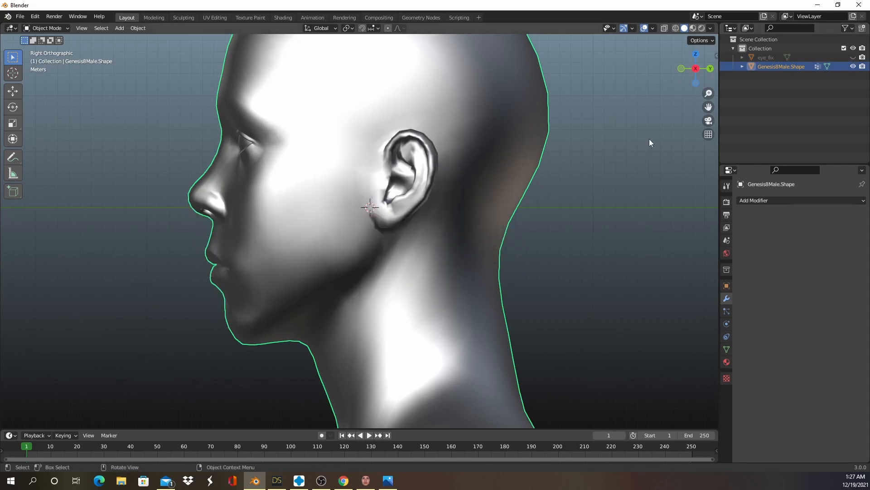
key("Tab")
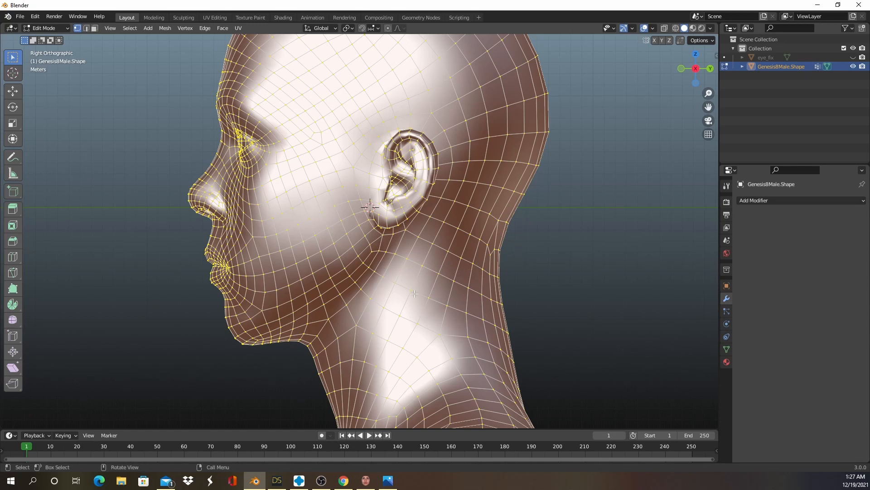
left_click(853, 57)
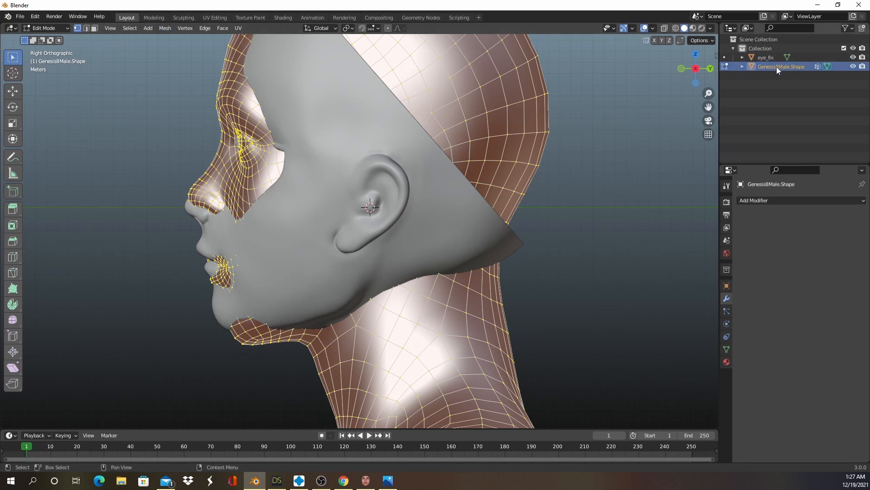
Bisect the Genesis8Male.Shape mesh diagonally across the neck from under the chin to the nape, adjust the cut plane slightly, and clear the selection.
left_click(164, 29)
left_click(184, 121)
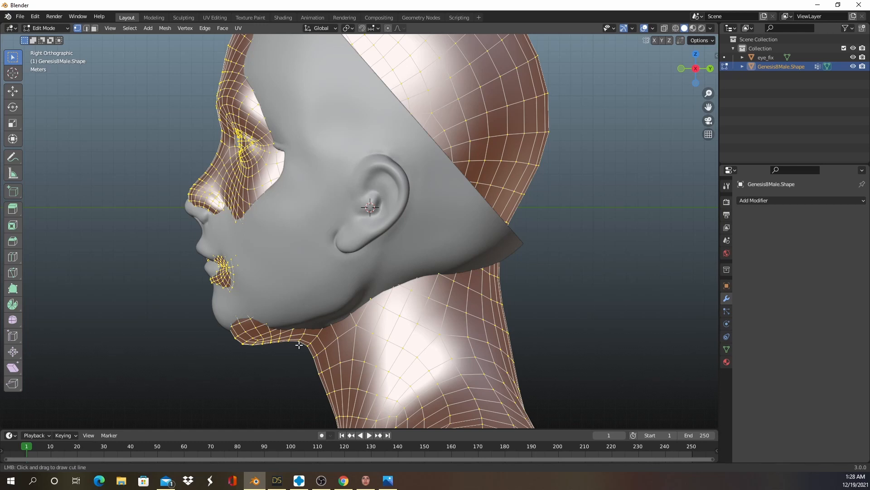
left_click_drag(299, 345, 512, 257)
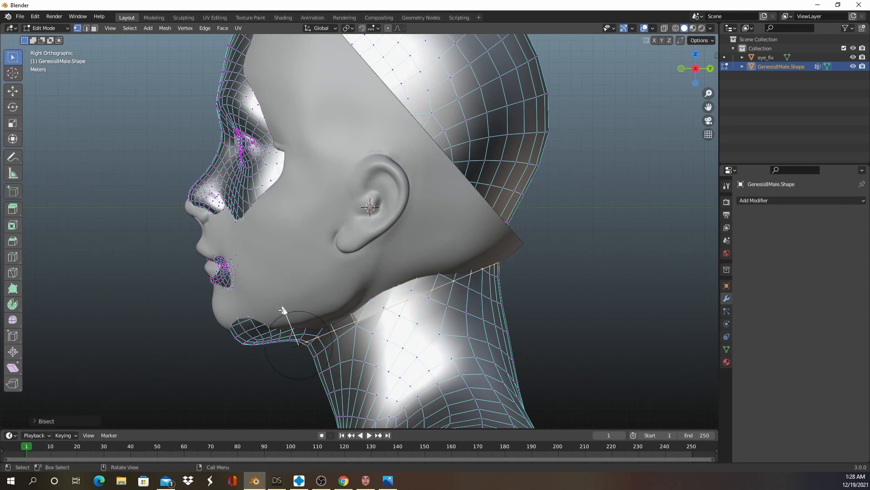
mouse_move(283, 308)
left_mouse_down()
mouse_move(315, 428)
mouse_move(288, 300)
mouse_move(289, 308)
left_mouse_up()
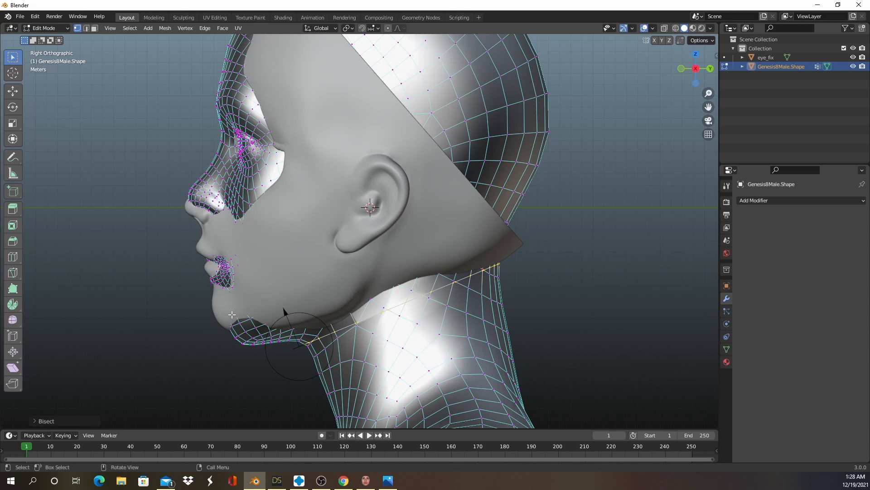
left_click(582, 250)
scroll(482, 286, "up", 2)
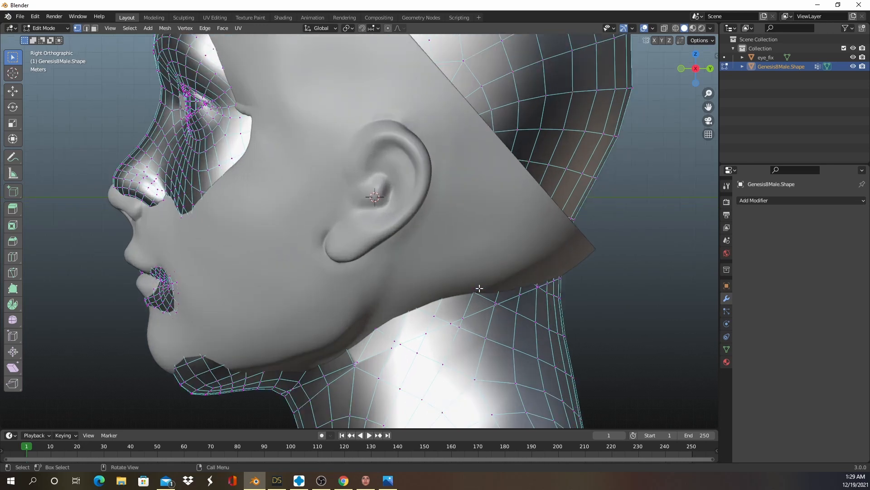
Hide eye_fix and turn on X-ray display to reach the Genesis8Male.Shape neck vertices on both sides.
left_click(853, 58)
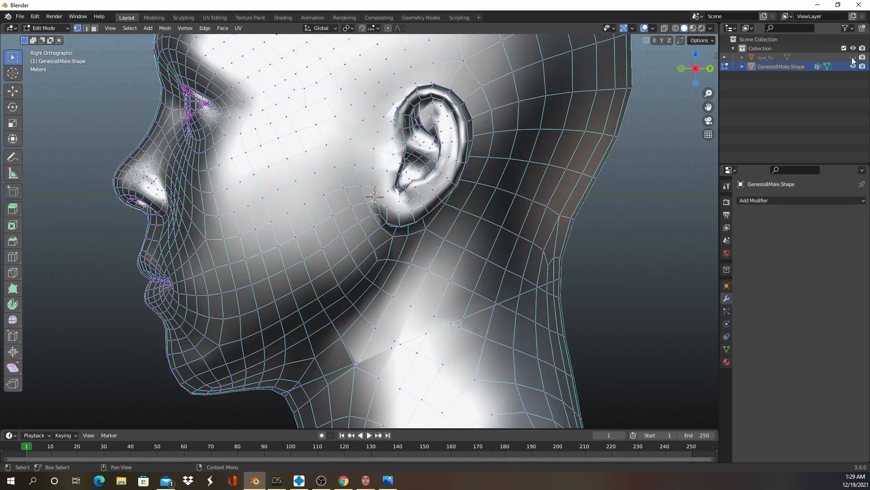
scroll(264, 104, "up", 3)
middle_click_drag(263, 104, 206, 61, "shift")
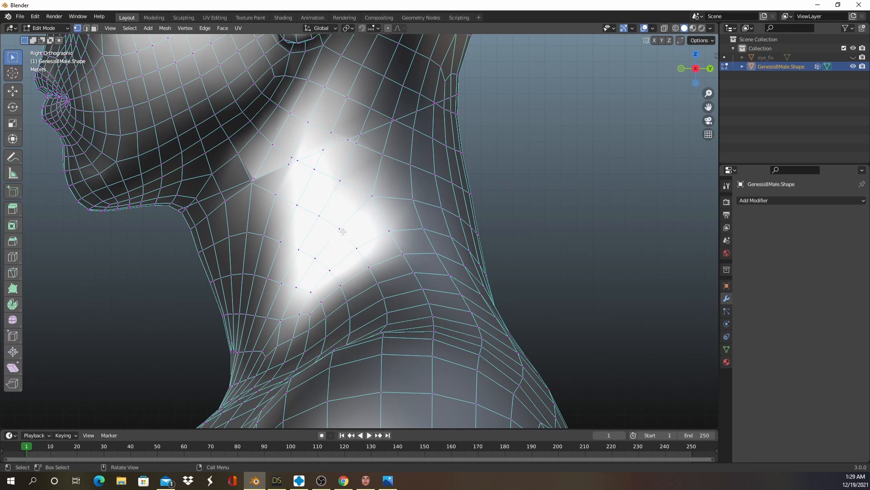
key("alt+z")
scroll(273, 256, "up", 1)
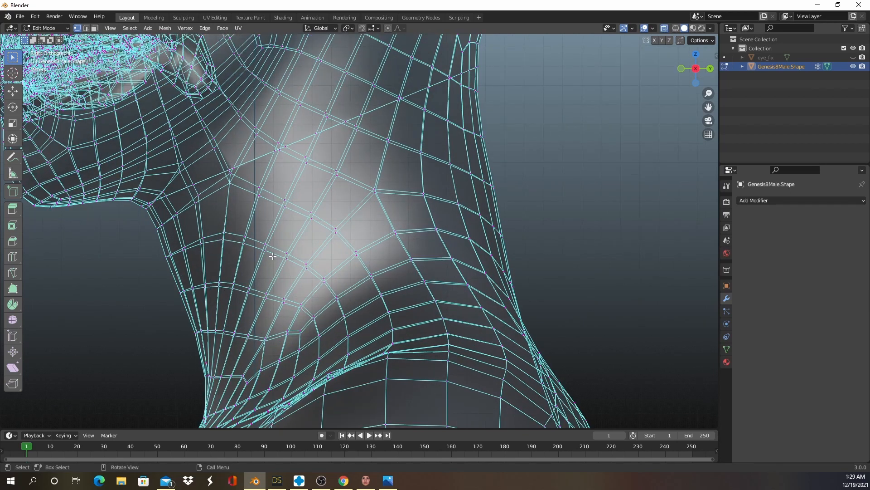
scroll(272, 256, "up", 3)
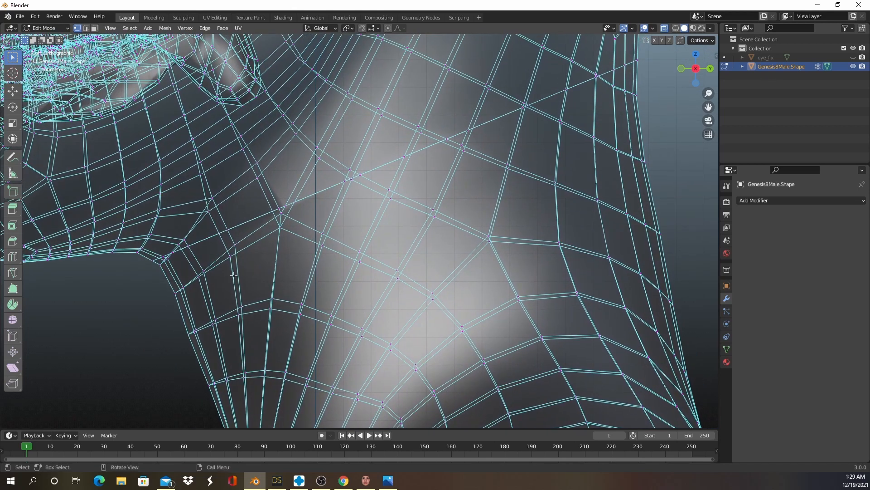
Circle-select the neck vertices just below the bisect line, from the throat to beneath the ear.
key("c")
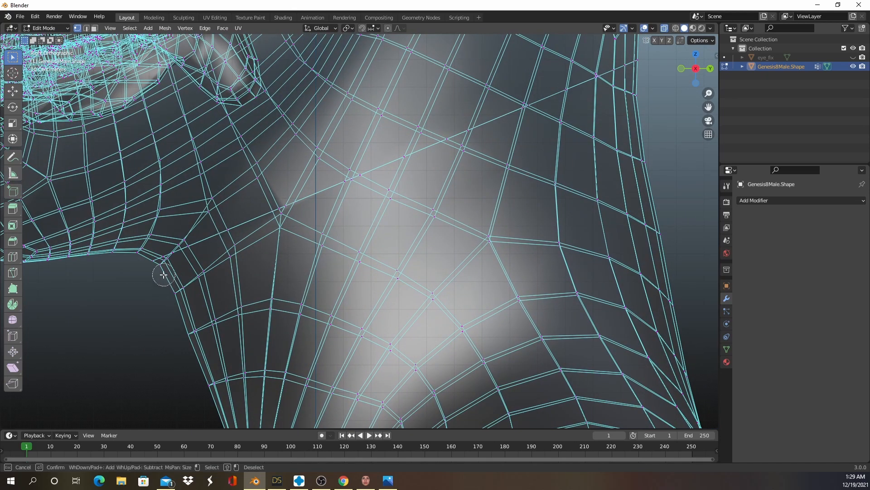
left_click(170, 268)
mouse_move(170, 268)
left_mouse_down()
mouse_move(189, 284)
mouse_move(284, 221)
mouse_move(301, 224)
mouse_move(379, 191)
mouse_move(361, 192)
mouse_move(368, 205)
mouse_move(326, 244)
left_mouse_up()
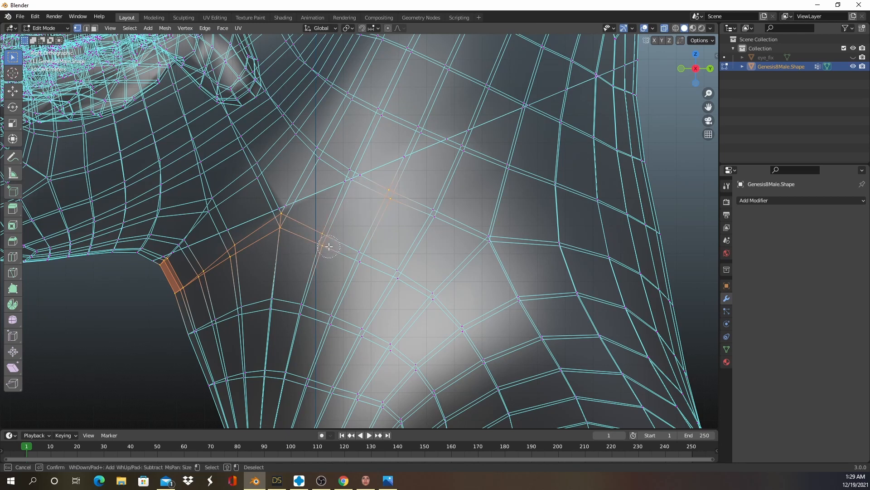
right_click(327, 244)
scroll(245, 218, "up", 4)
scroll(358, 229, "up", 1)
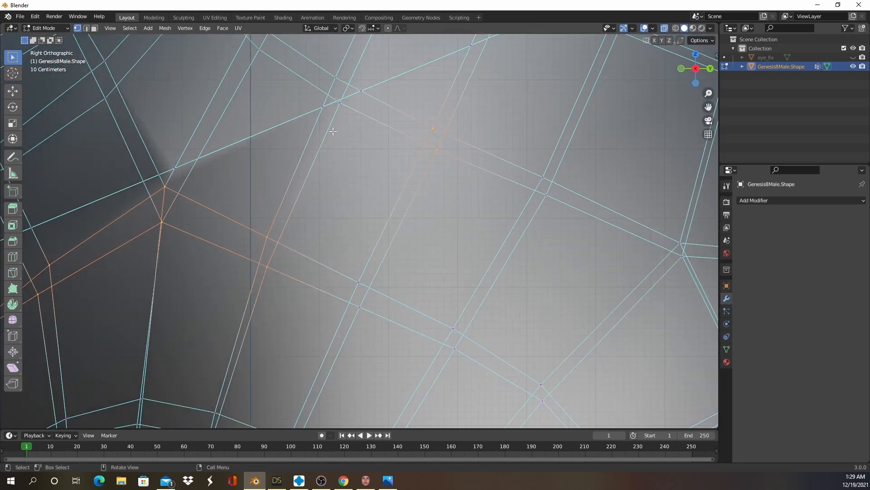
key("c")
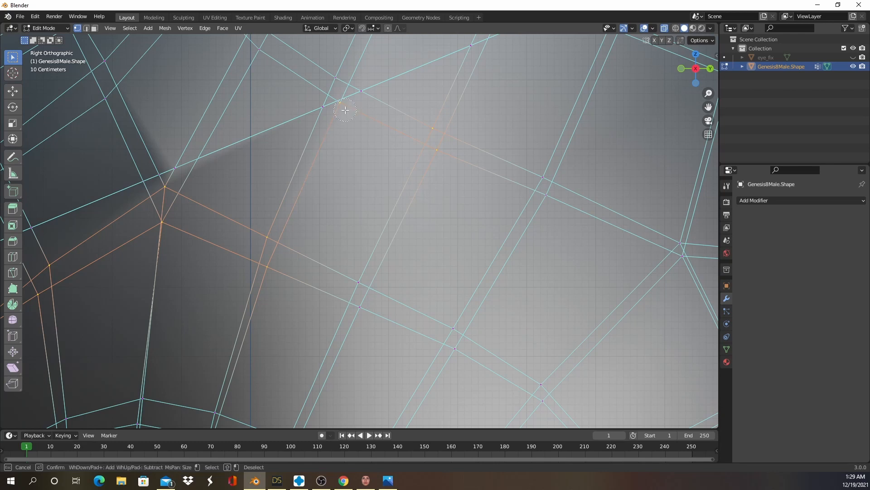
scroll(414, 181, "down", 2)
right_click(414, 181)
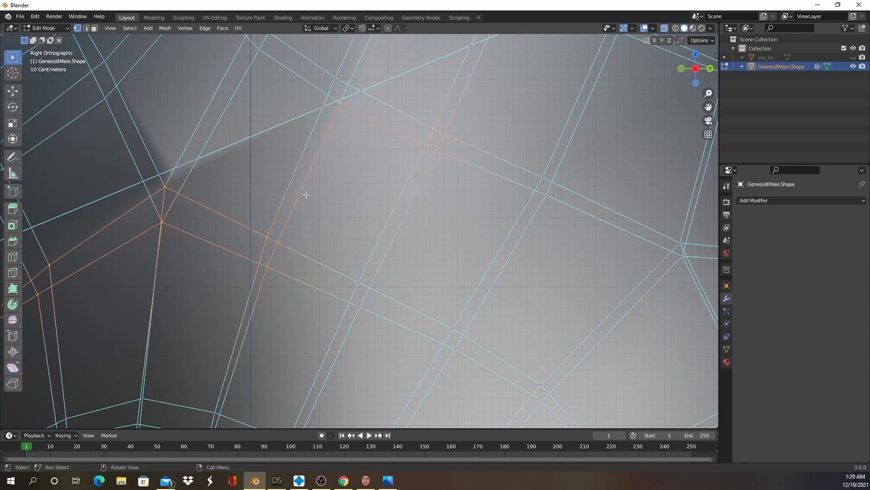
Extend the circle selection with vertices just below the bisect line toward the nape of the neck.
scroll(306, 195, "down", 4)
middle_click_drag(352, 190, 254, 298, "shift")
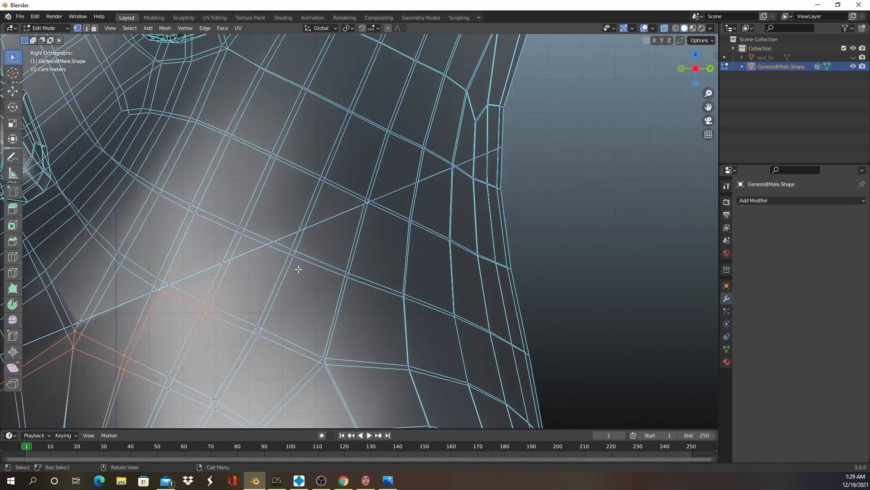
key("c")
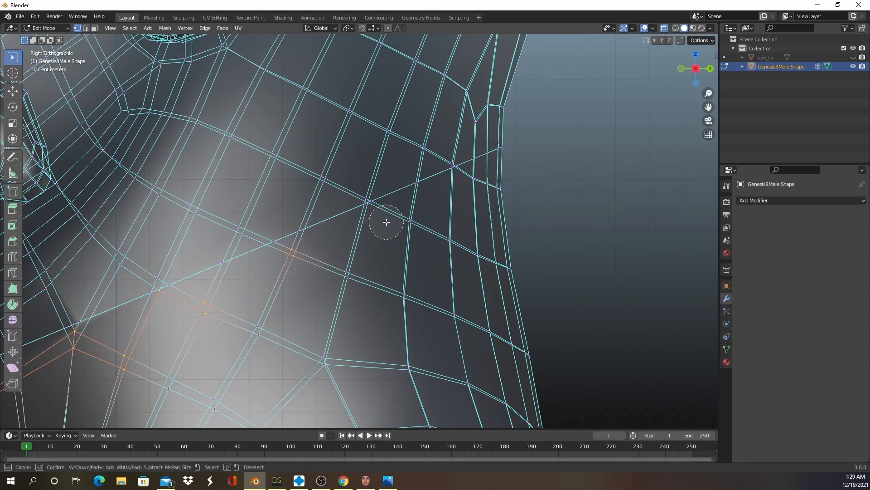
mouse_move(472, 192)
left_mouse_down()
mouse_move(408, 224)
mouse_move(501, 179)
left_mouse_up()
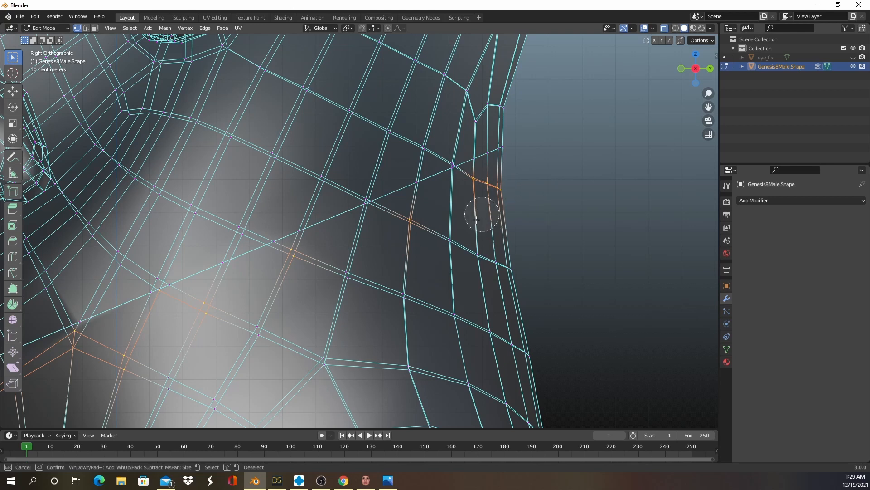
right_click(370, 286)
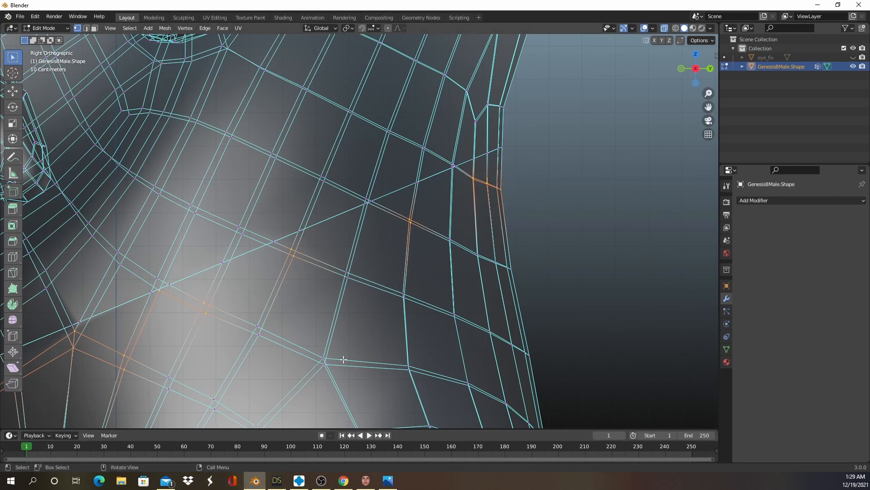
scroll(340, 359, "down", 6)
middle_click_drag(337, 307, 461, 280, "shift")
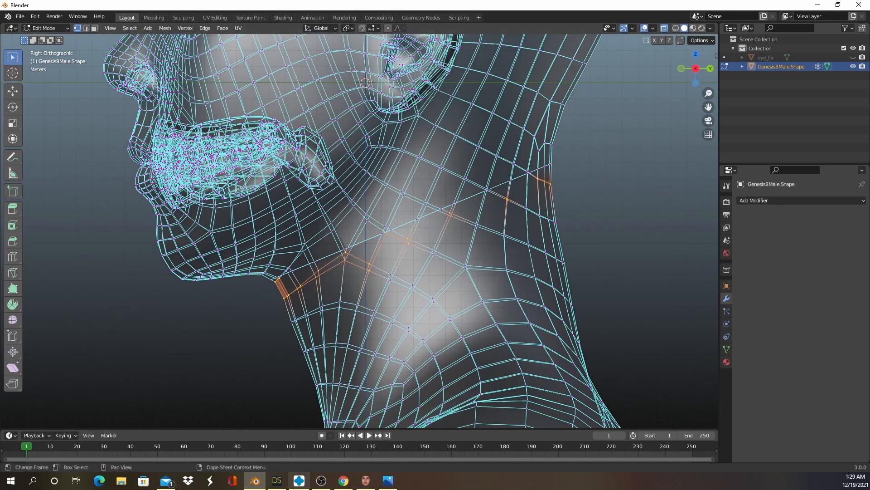
Switch to Chrome to look through the FaceGen 3D Print product page, and return to Blender.
left_click(343, 481)
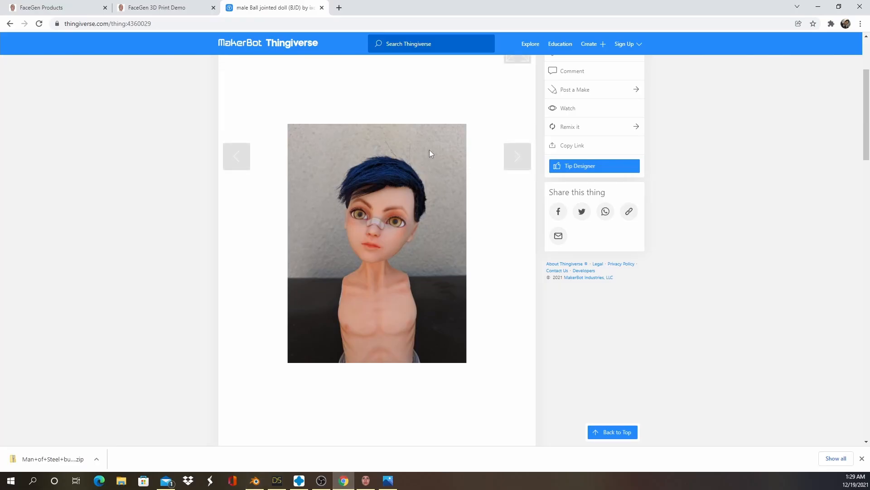
left_click(62, 6)
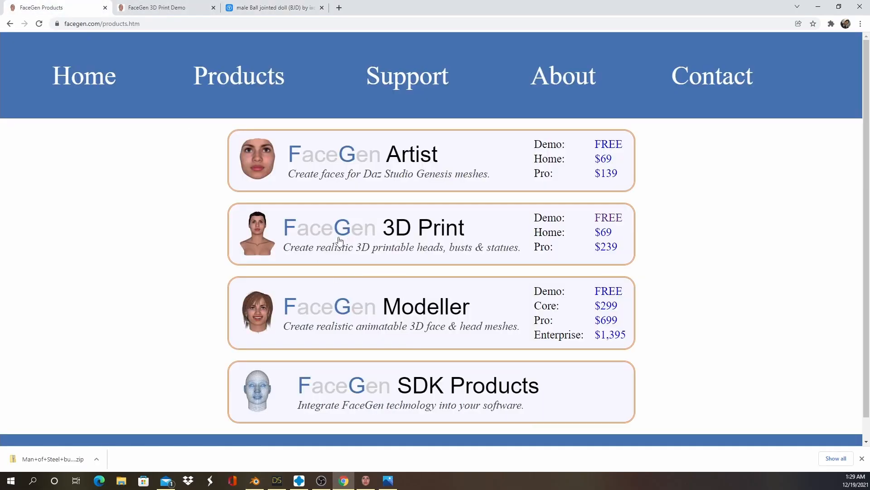
left_click(376, 233)
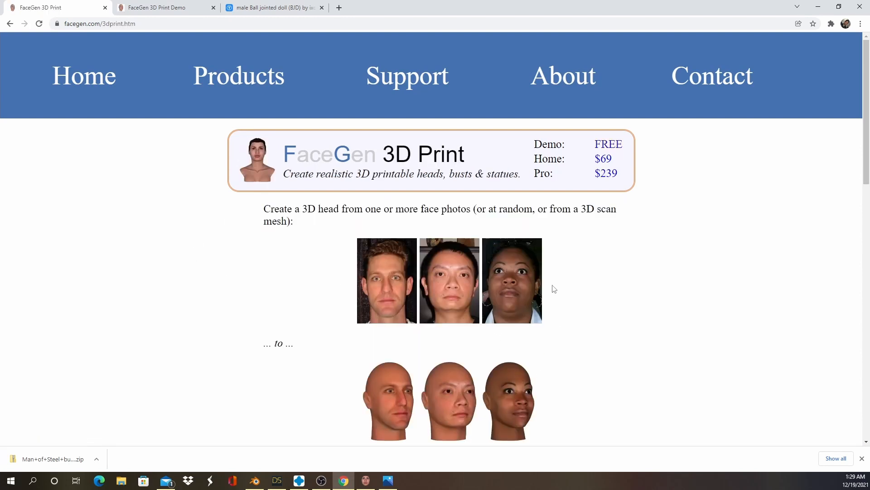
scroll(565, 318, "down", 9)
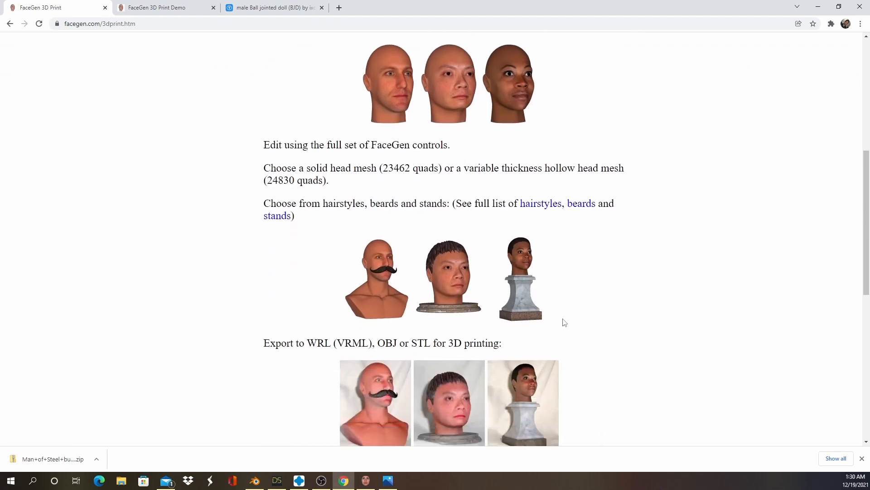
scroll(563, 318, "up", 13)
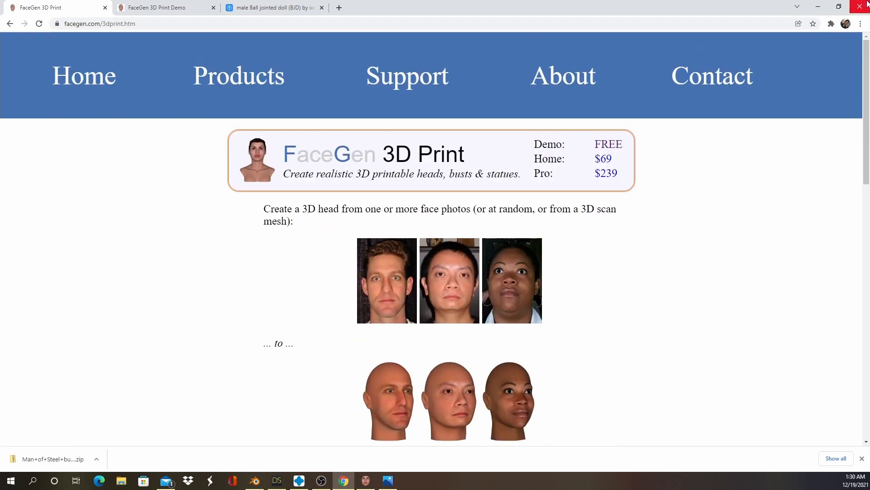
left_click(821, 8)
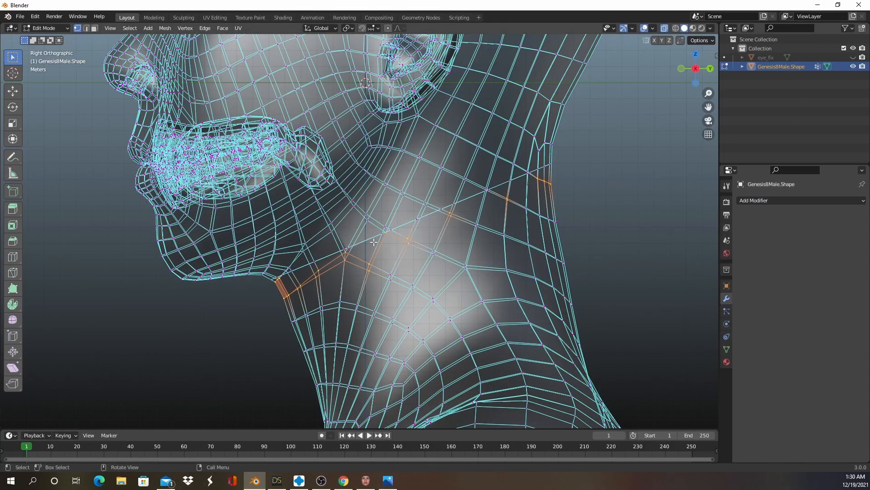
Delete the selected vertices below the bisect line to open a gap between head and neck.
scroll(435, 242, "down", 3)
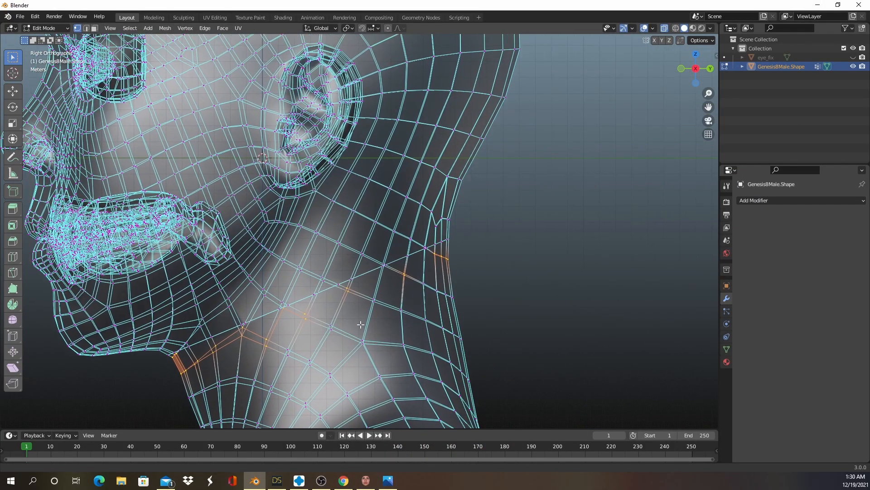
scroll(412, 284, "up", 3)
middle_click_drag(412, 285, 415, 286)
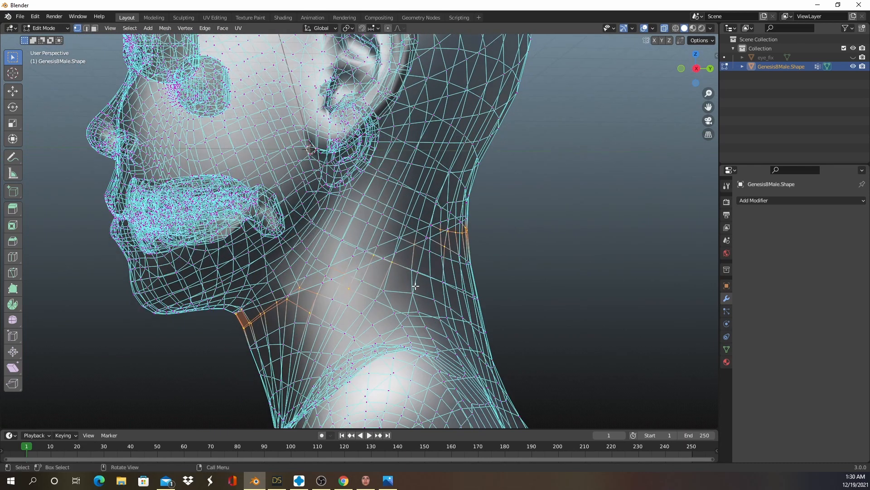
key("KP_3")
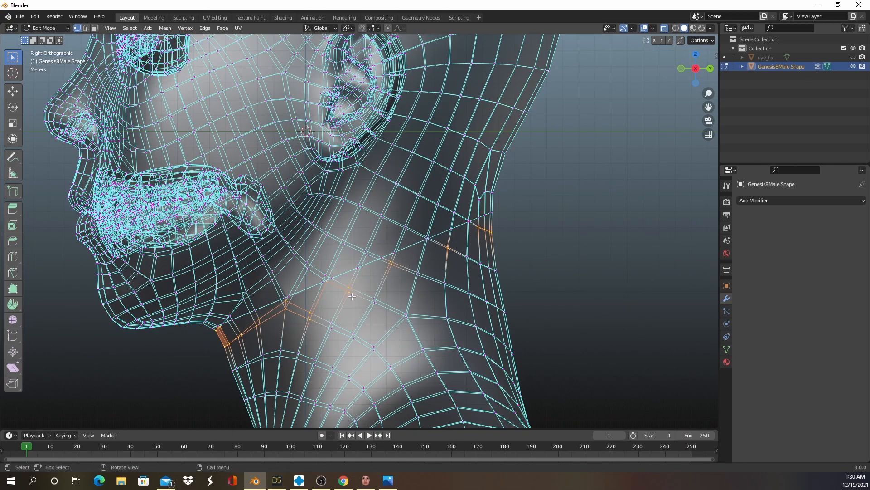
middle_click_drag(397, 277, 366, 270, "shift")
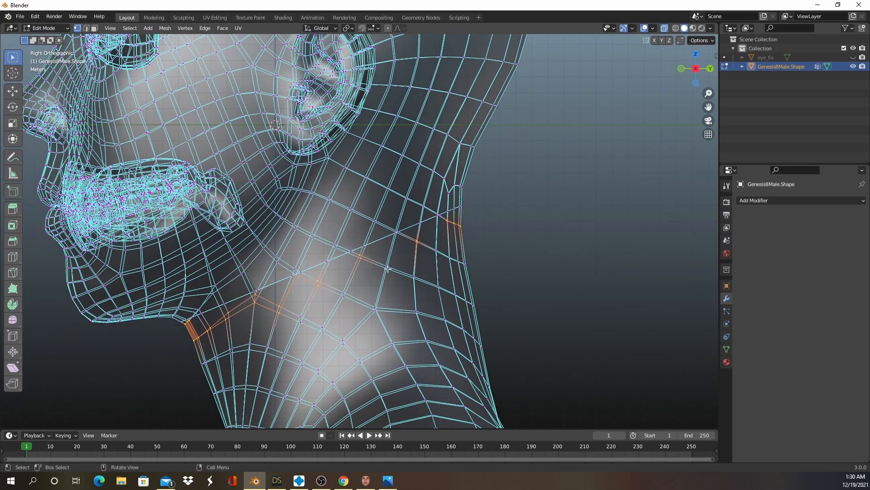
scroll(397, 284, "up", 2)
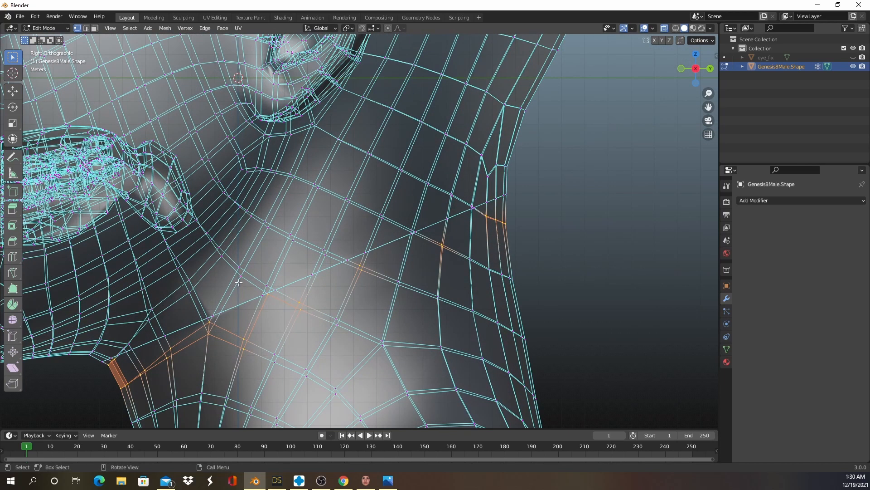
key("x")
left_click(322, 265)
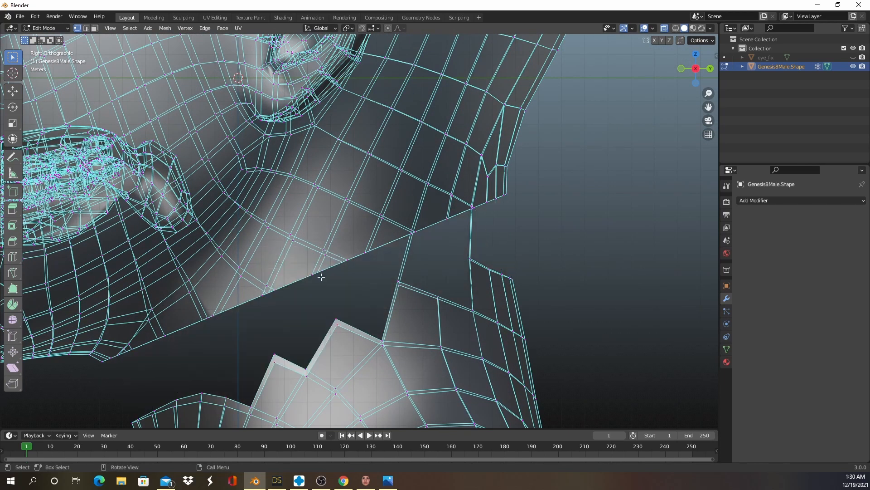
Circle-select the leftover vertices still bridging the head and neck at the back and delete them.
scroll(425, 267, "up", 1)
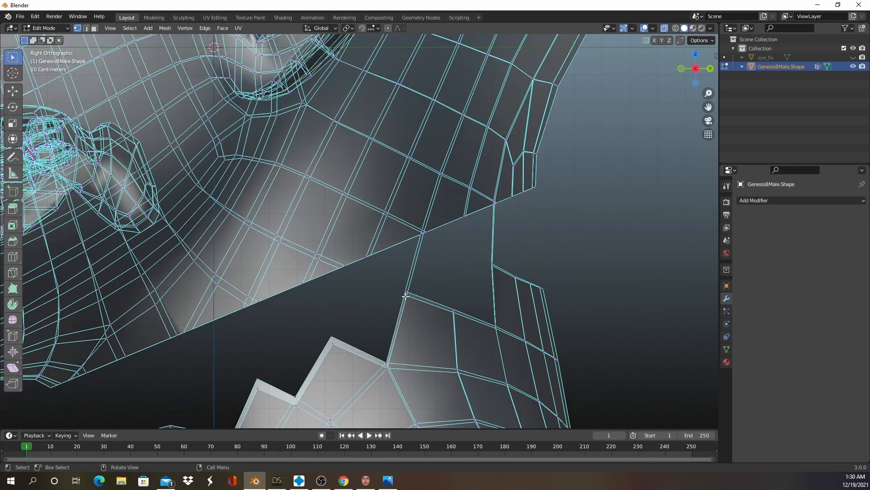
key("c")
left_click(407, 293)
left_click(498, 271)
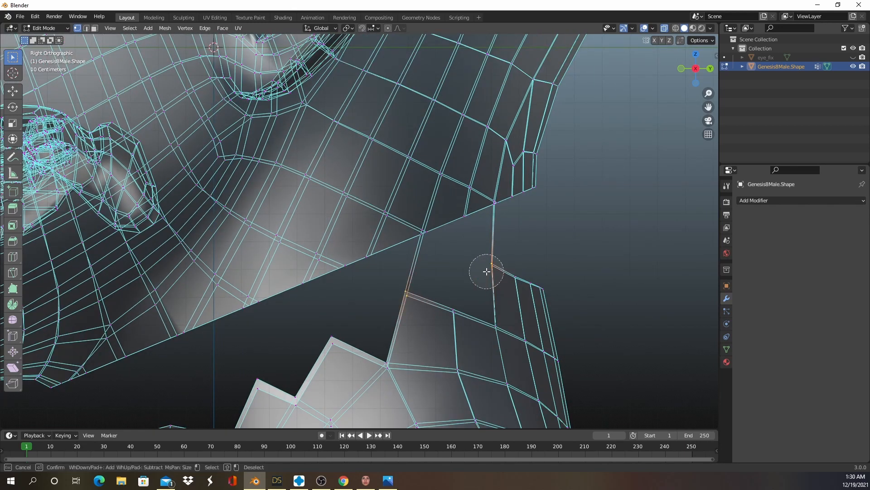
key("Escape")
key("x")
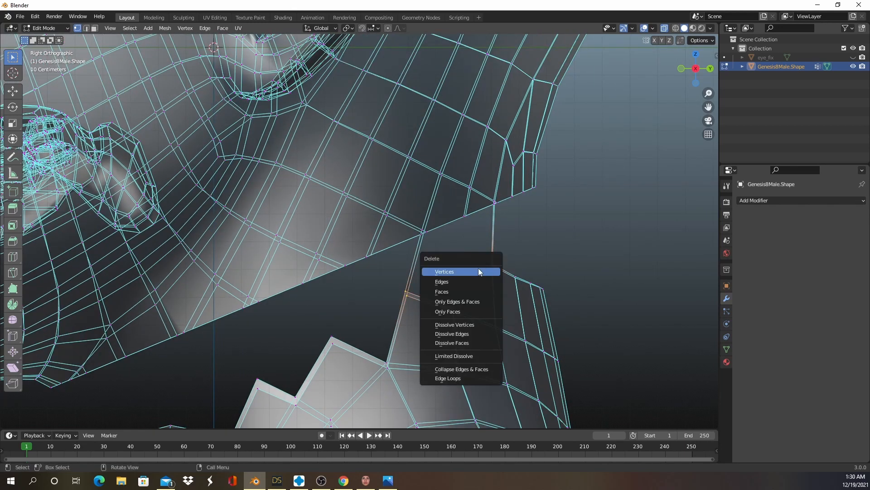
left_click(478, 268)
Turn off X-ray display and select the edge loop around the head's cut neck opening.
scroll(462, 267, "down", 2)
middle_click_drag(463, 267, 470, 241)
key("alt+z")
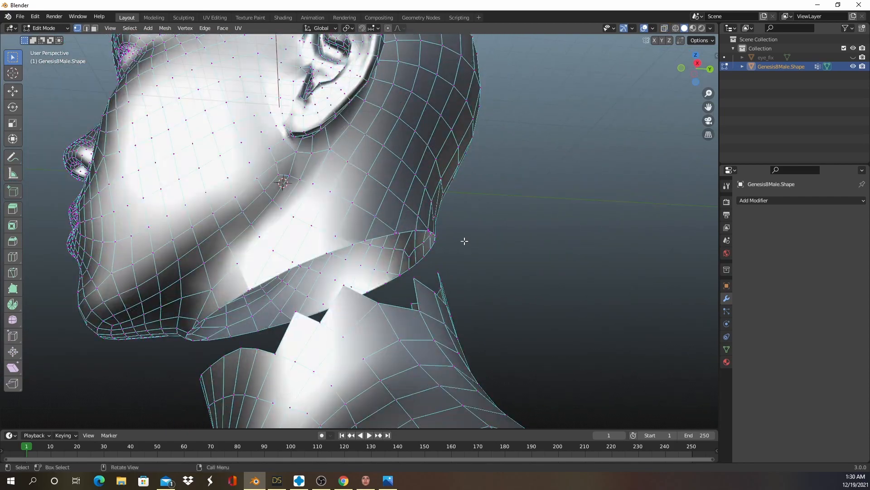
scroll(416, 234, "up", 1)
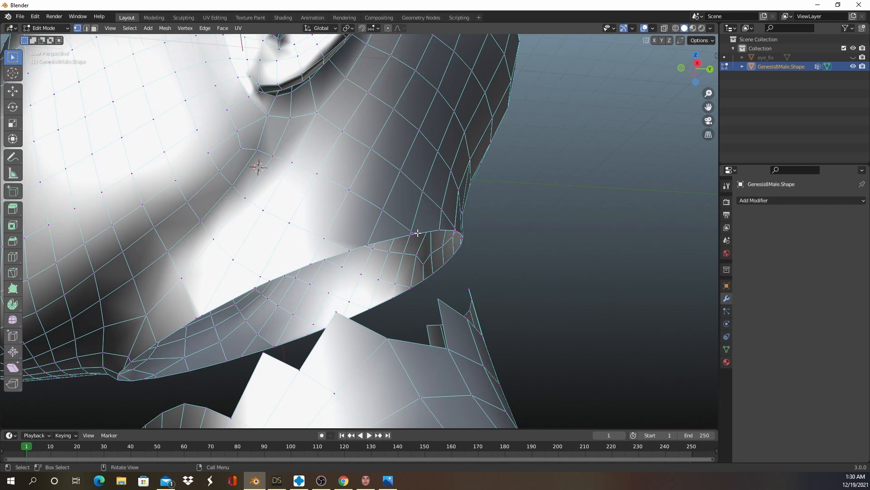
left_click(426, 233, "alt")
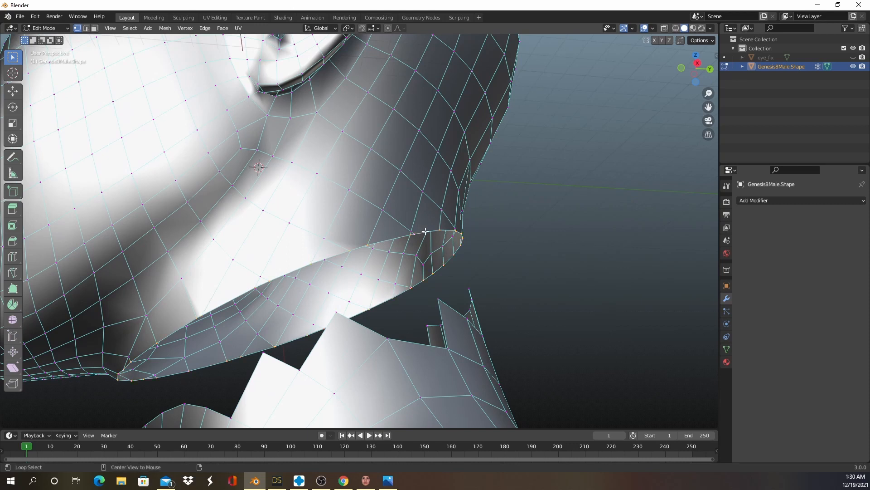
Select the entire linked body mesh below the neck gap and delete its vertices, leaving only the head.
middle_click_drag(414, 235, 439, 257)
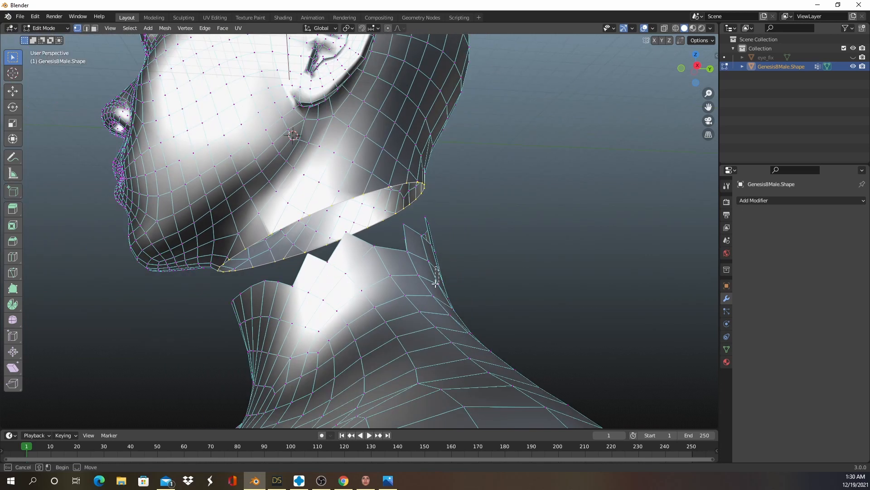
middle_click_drag(520, 220, 524, 244)
middle_click_drag(527, 251, 531, 210, "shift")
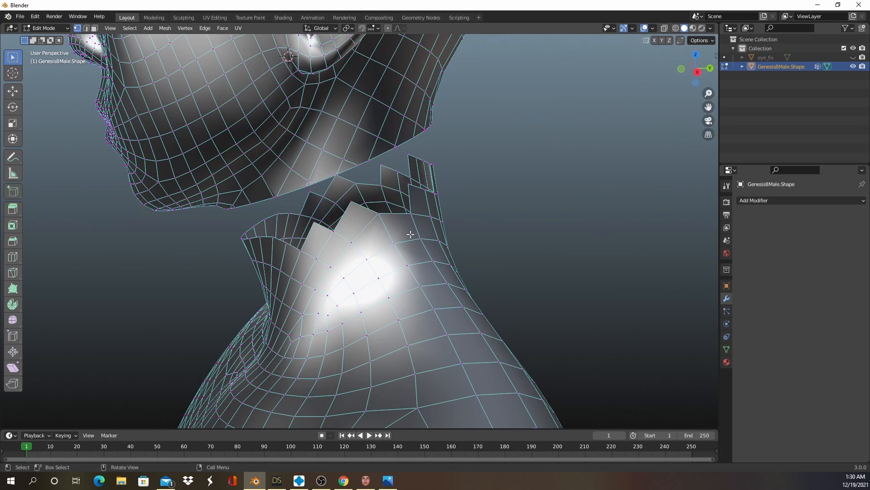
key("l")
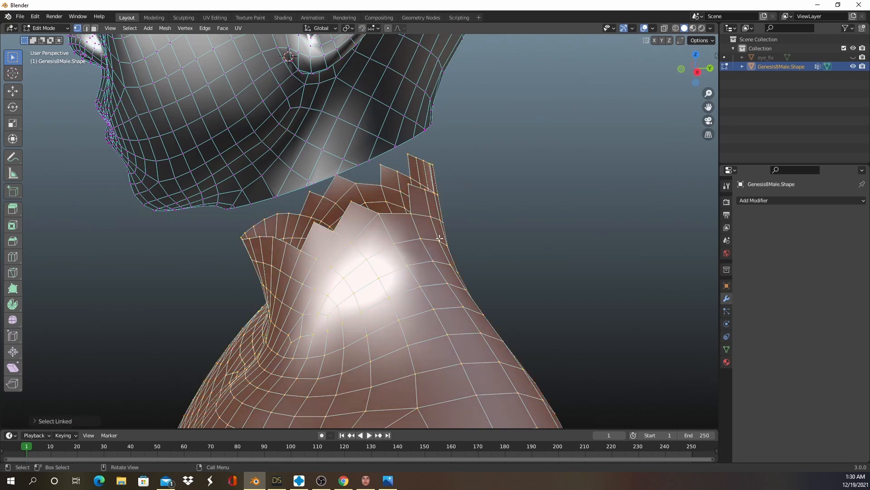
scroll(488, 229, "down", 10)
scroll(483, 247, "up", 2)
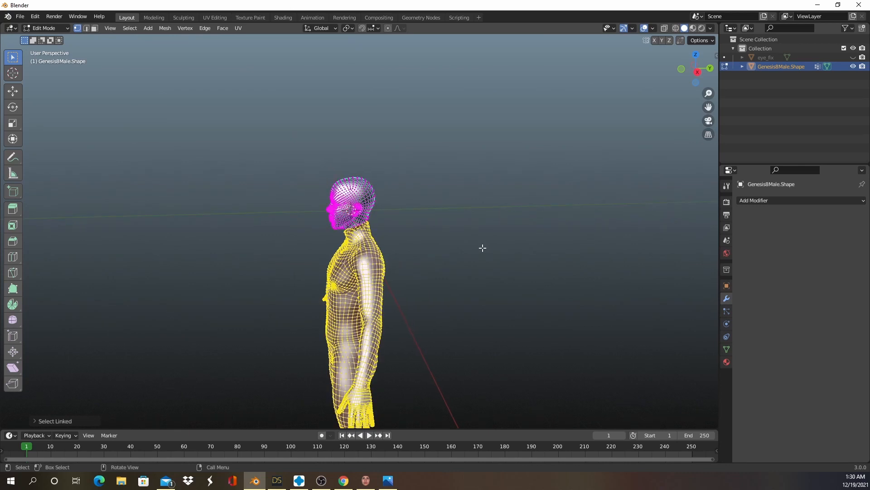
scroll(482, 248, "up", 8)
key("x")
left_click(470, 215)
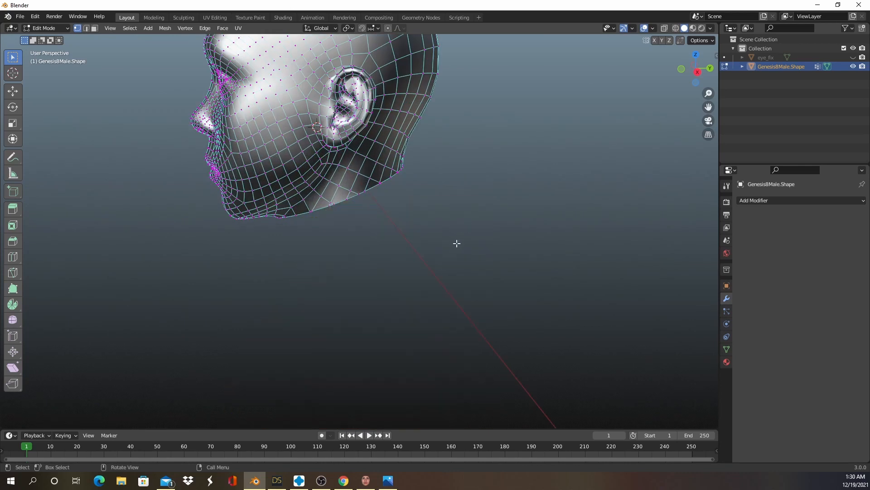
In Object Mode, set the head's origin to its geometry and return to Edit Mode.
scroll(456, 240, "up", 2)
middle_click_drag(454, 238, 362, 193)
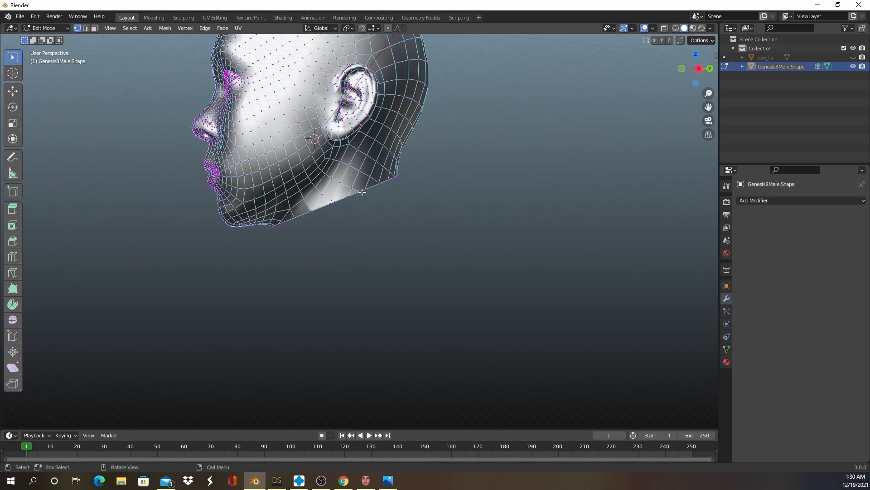
right_click(322, 164)
mouse_move(322, 163)
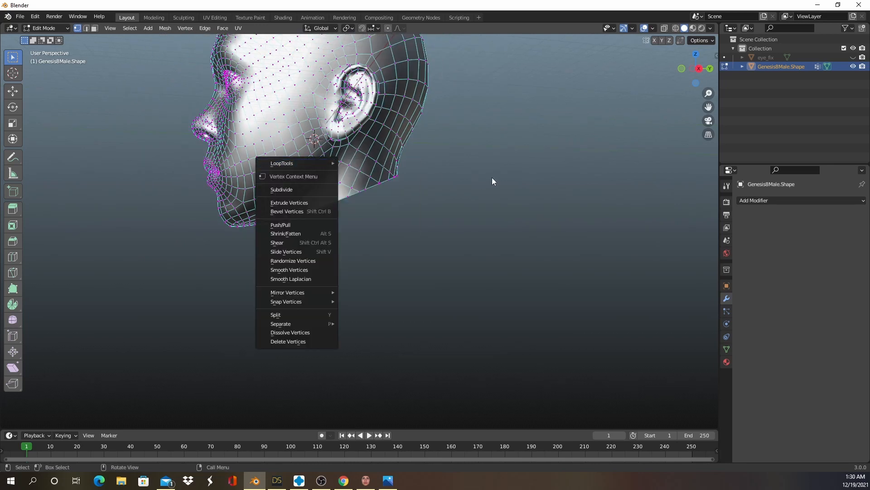
key("Escape")
key("Tab")
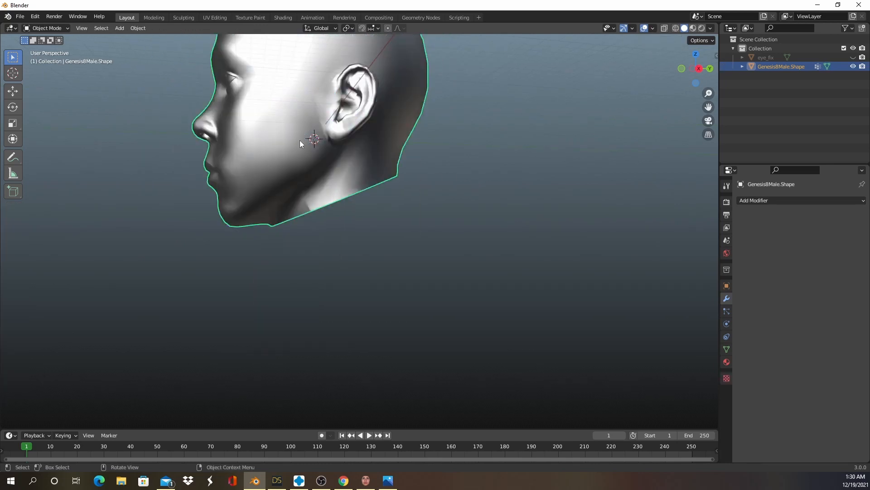
right_click(281, 146)
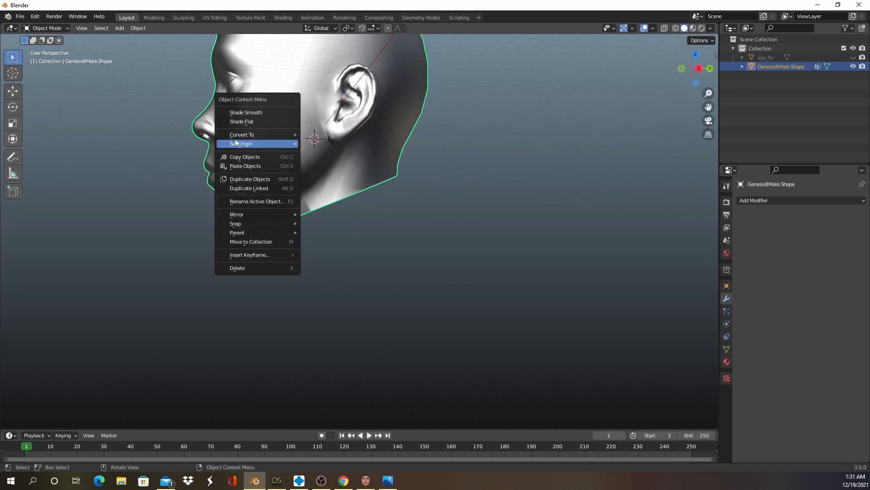
mouse_move(244, 146)
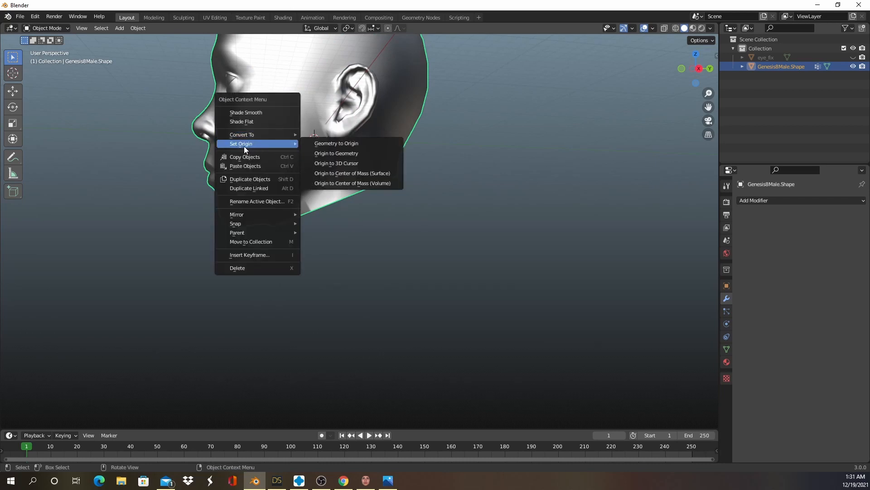
left_click(336, 156)
key("Tab")
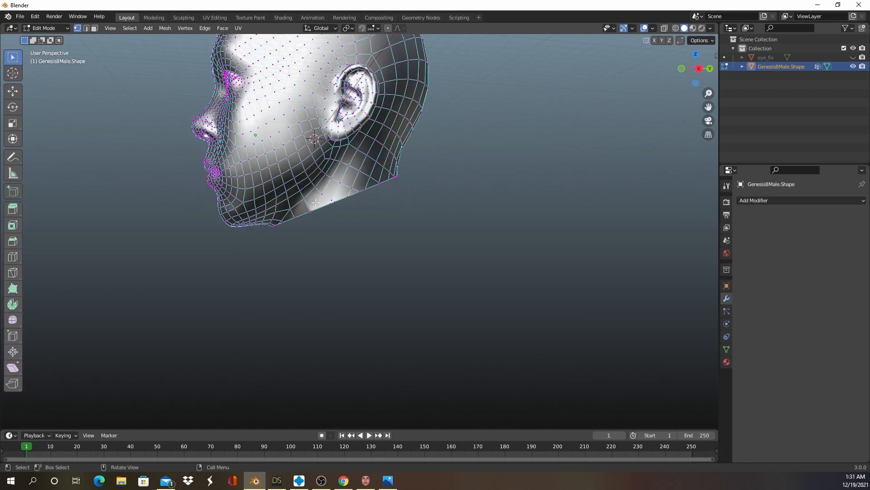
Look up the LoopTools add-on in the add-on preferences by searching for "loop", and close the preferences.
scroll(316, 203, "up", 5)
middle_click_drag(315, 200, 398, 270)
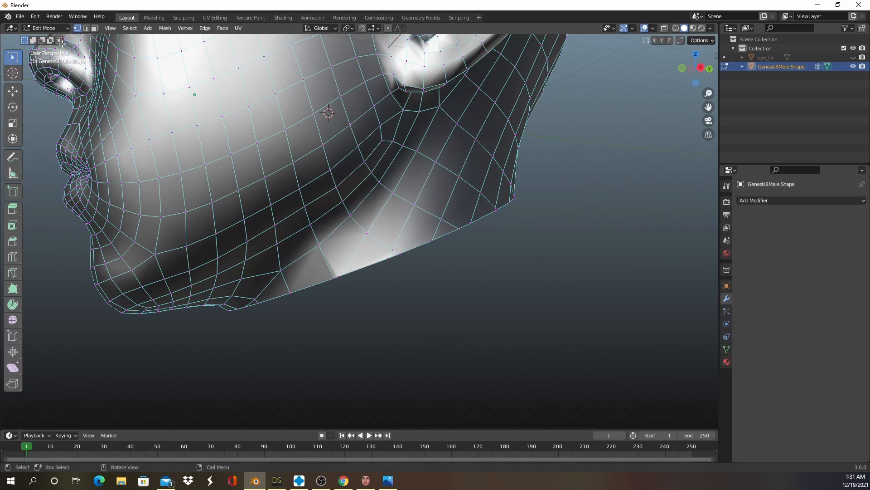
left_click(37, 18)
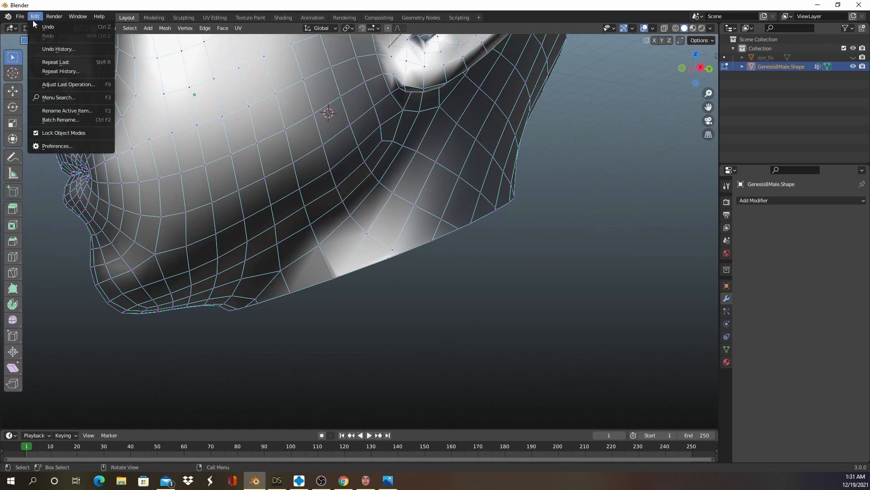
left_click(53, 146)
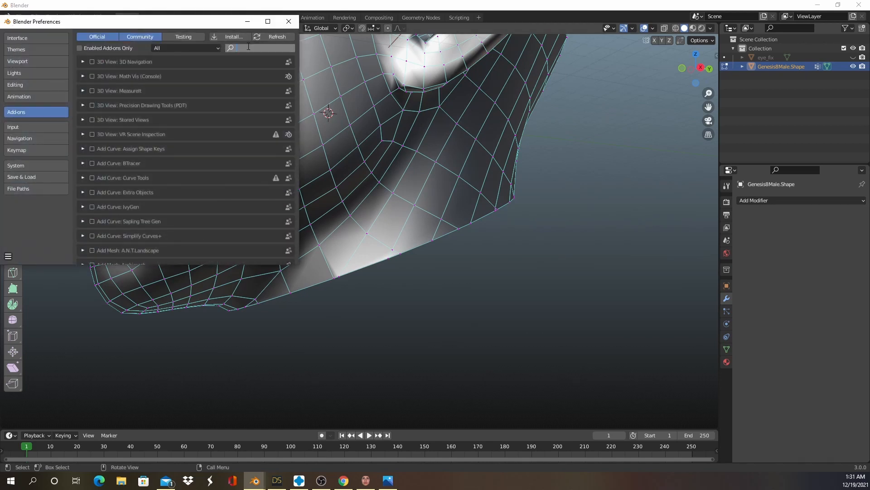
type("loop")
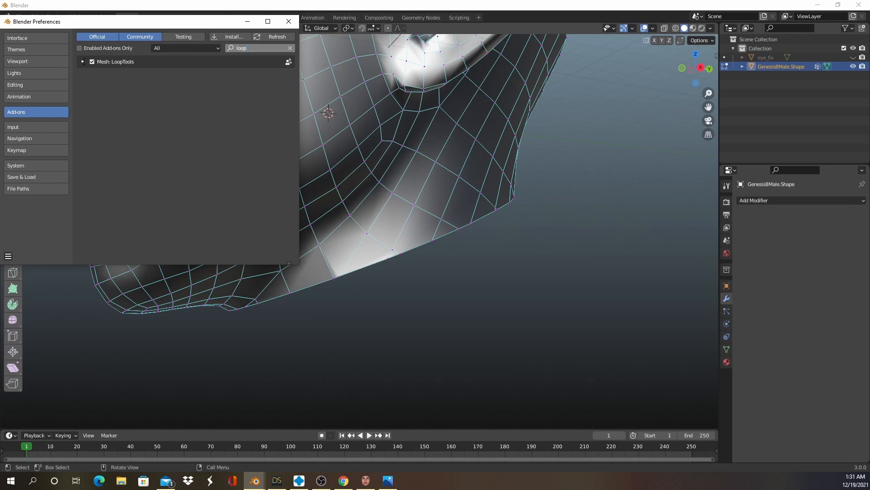
left_click(288, 21)
Select the boundary edge loop of the head's neck opening and round it with the LoopTools Circle operation.
middle_click_drag(390, 266, 356, 194)
key("alt")
middle_click_drag(357, 269, 335, 143)
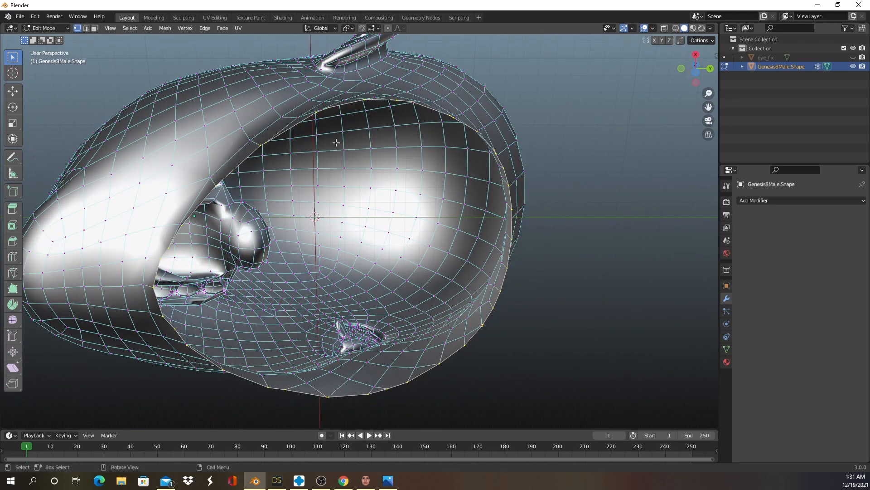
right_click(341, 105)
mouse_move(332, 104)
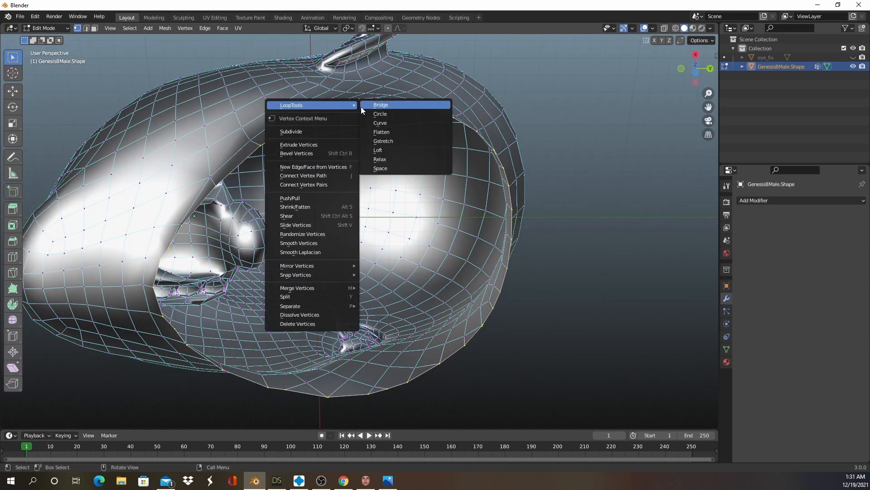
left_click(378, 114)
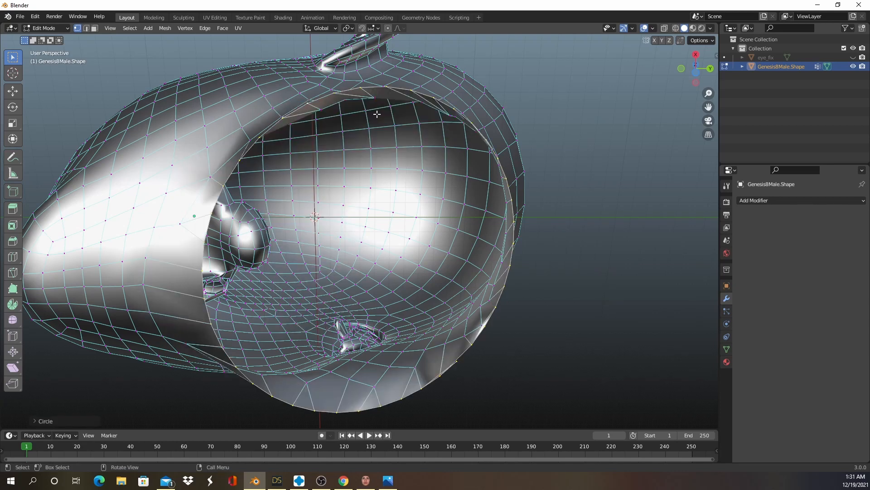
Scale the circular neck loop down to about 0.906, and scale it again by about 0.975.
middle_click_drag(379, 154, 461, 138)
key("s")
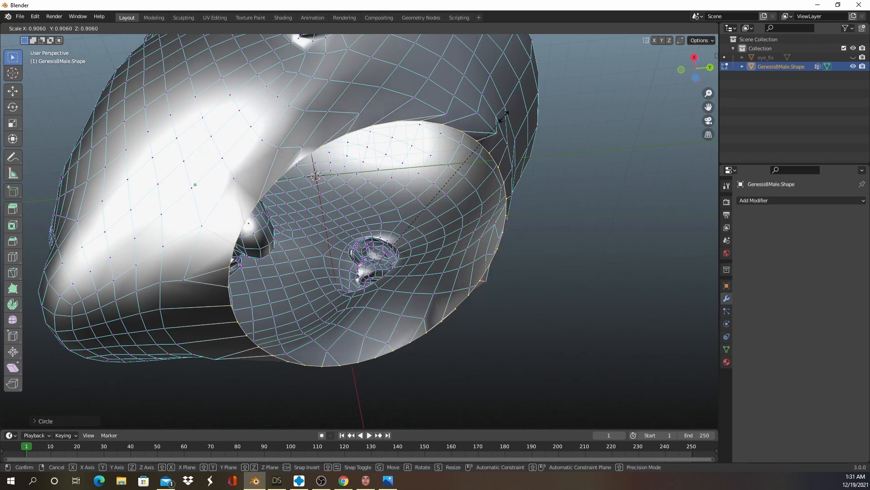
left_click(502, 116)
middle_click_drag(501, 117, 297, 196)
key("s")
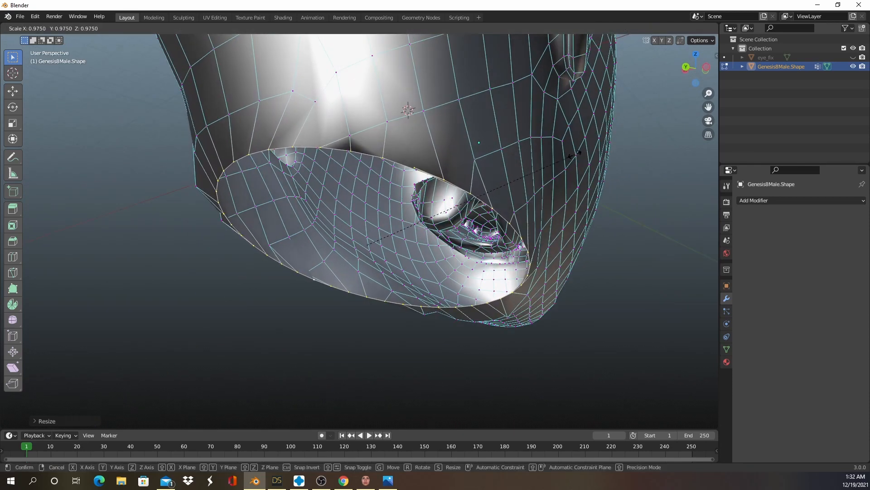
left_click(575, 155)
middle_click_drag(575, 155, 634, 138)
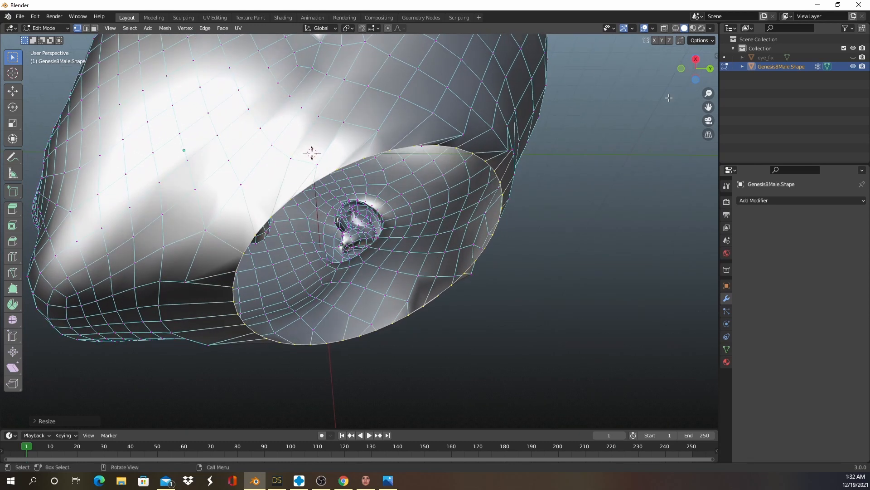
Unhide the eye_fix doll head, select it and show the object properties.
left_click(853, 57)
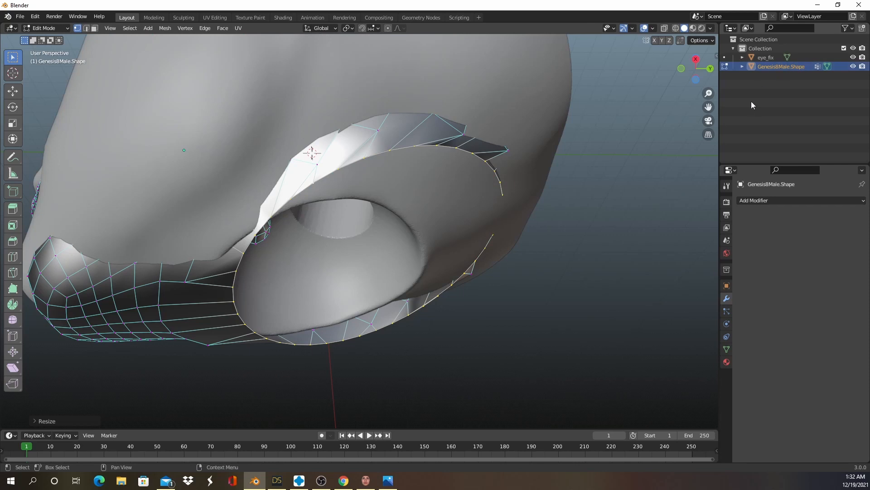
left_click(766, 58)
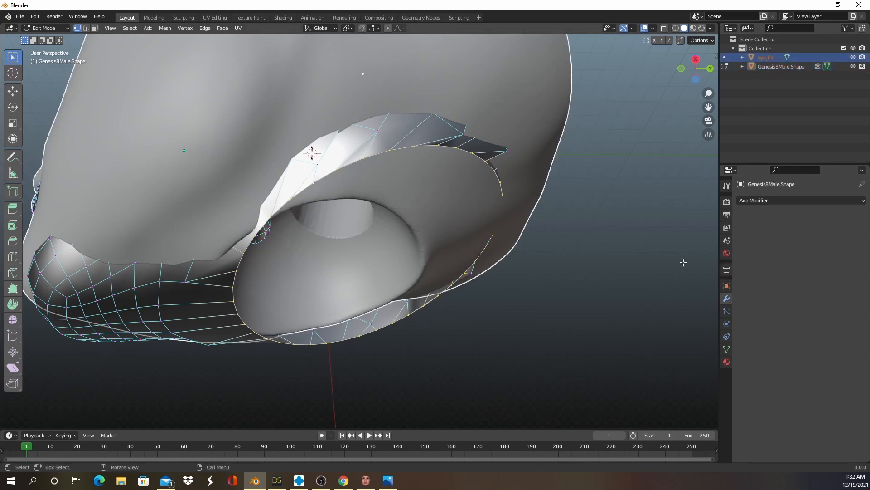
left_click(727, 286)
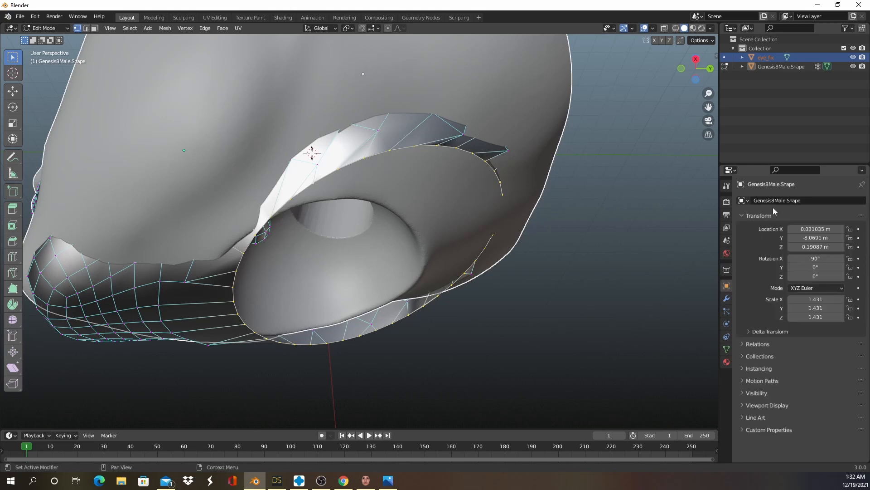
Select the Genesis8Male.Shape object and rename it WillHead.
left_click(776, 68)
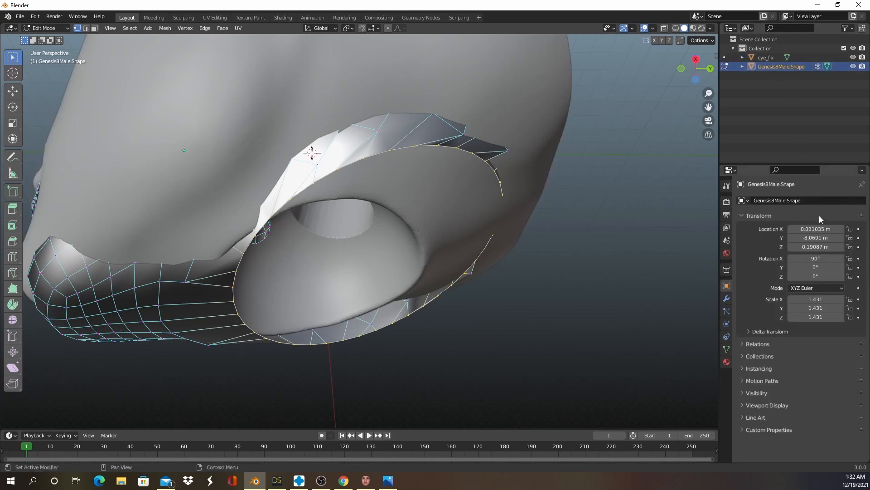
left_click(810, 200)
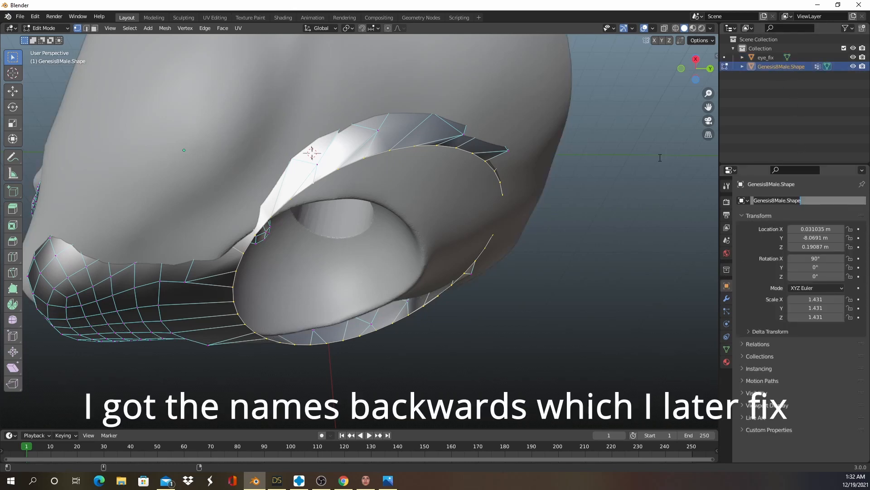
type("Will")
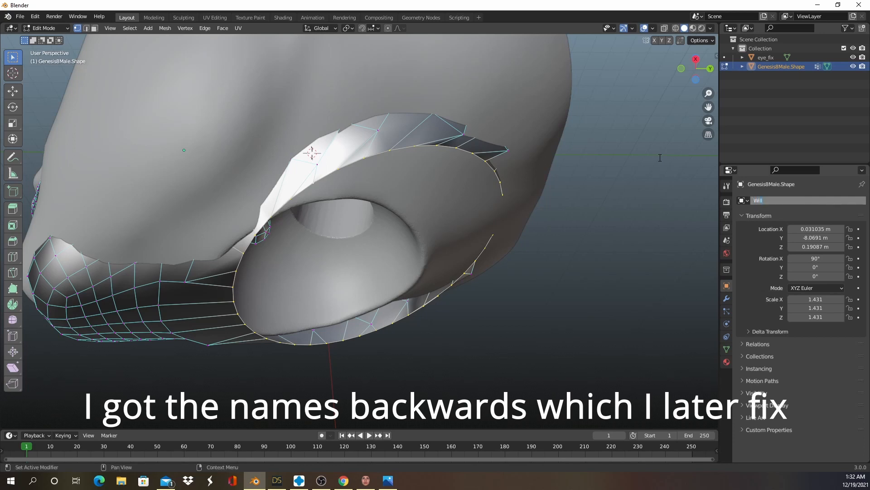
type("Head")
key("Return")
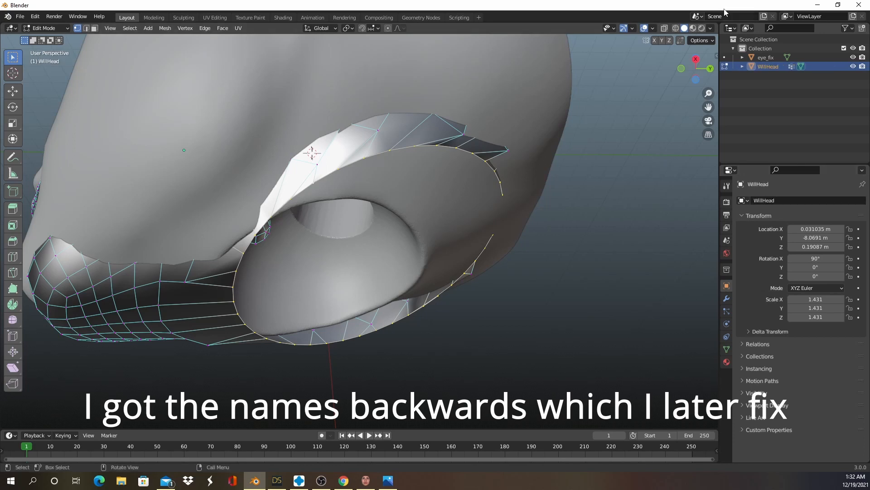
Select eye_fix in the scene collection and rename the active WillHead object as BJD.
left_click(777, 56)
left_click(784, 201)
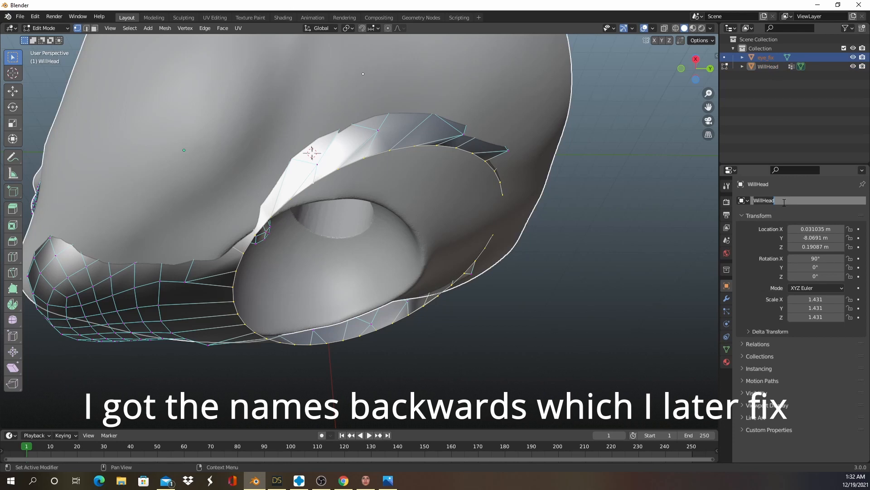
type("BJD")
key("Return")
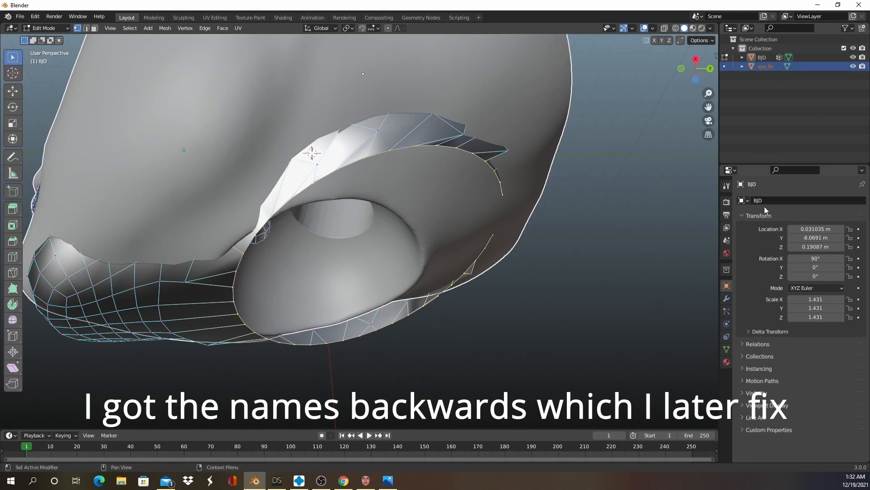
Examine the doll head's neck socket and its inner hole against the custom head's circular neck loop, from below and close up.
middle_click_drag(313, 260, 312, 223)
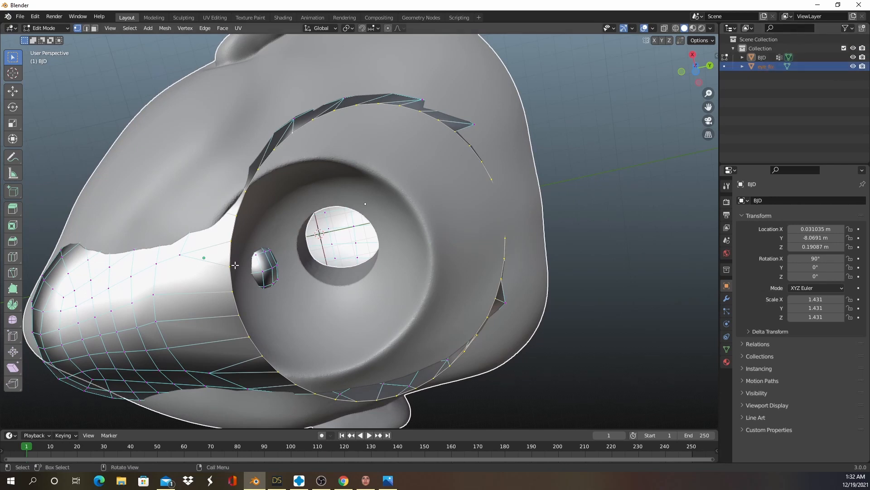
middle_click_drag(285, 244, 358, 203)
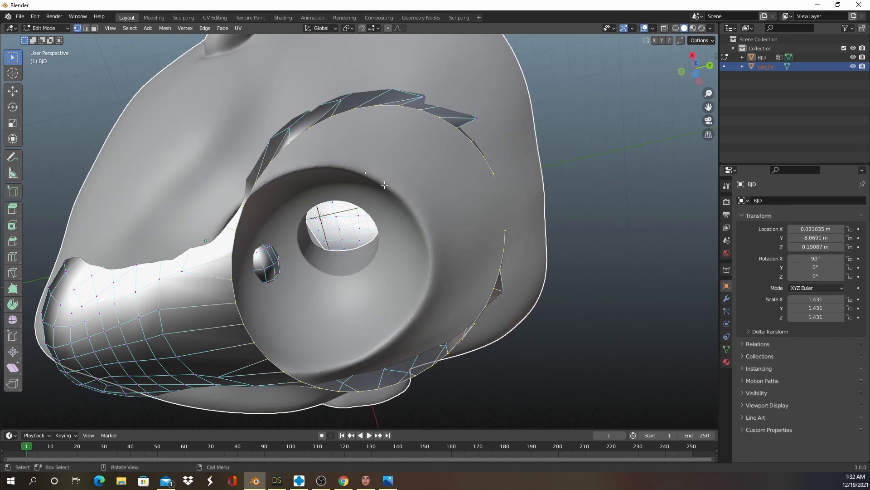
middle_click_drag(358, 241, 407, 229)
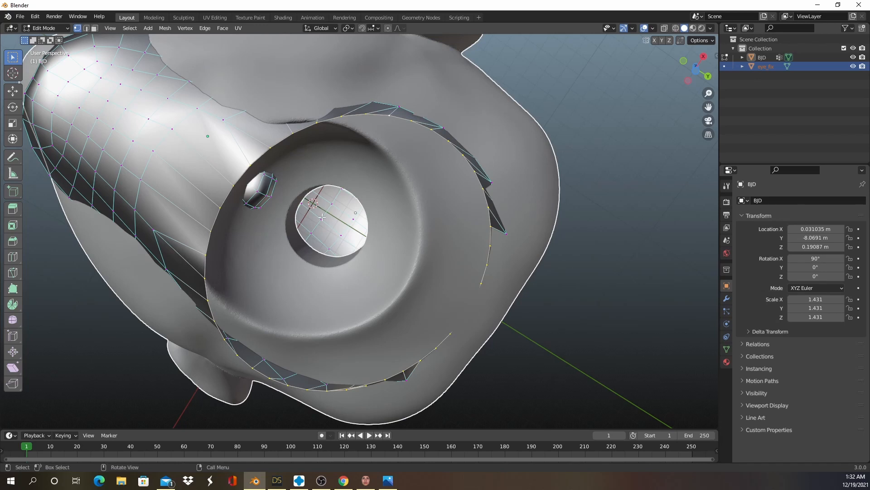
middle_click_drag(322, 217, 308, 260)
scroll(336, 265, "up", 3)
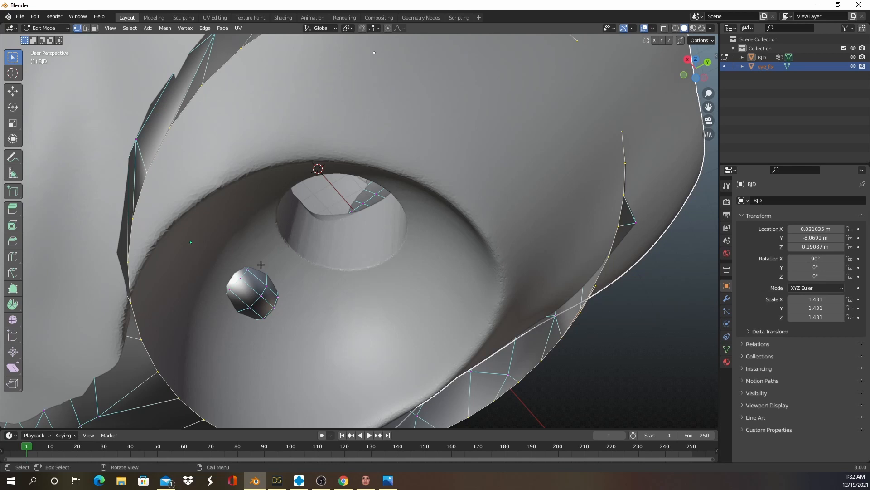
scroll(336, 214, "down", 3)
middle_click_drag(338, 217, 368, 193)
scroll(358, 221, "down", 4)
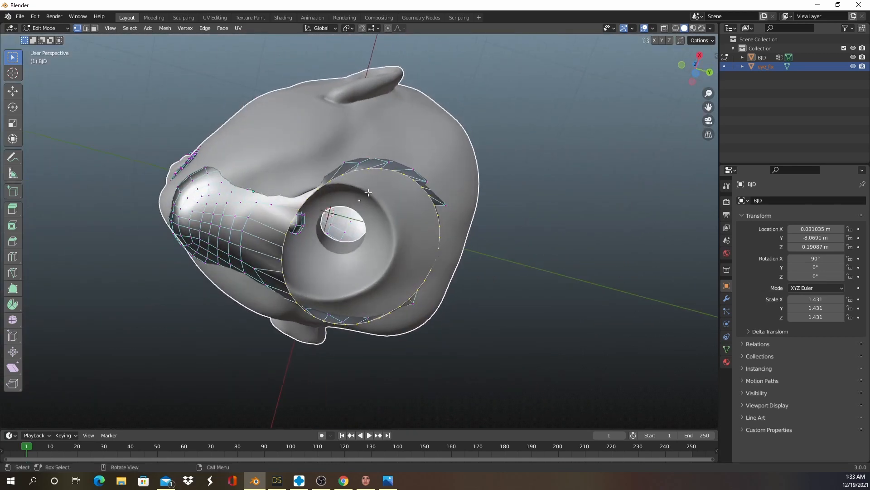
key("Tab")
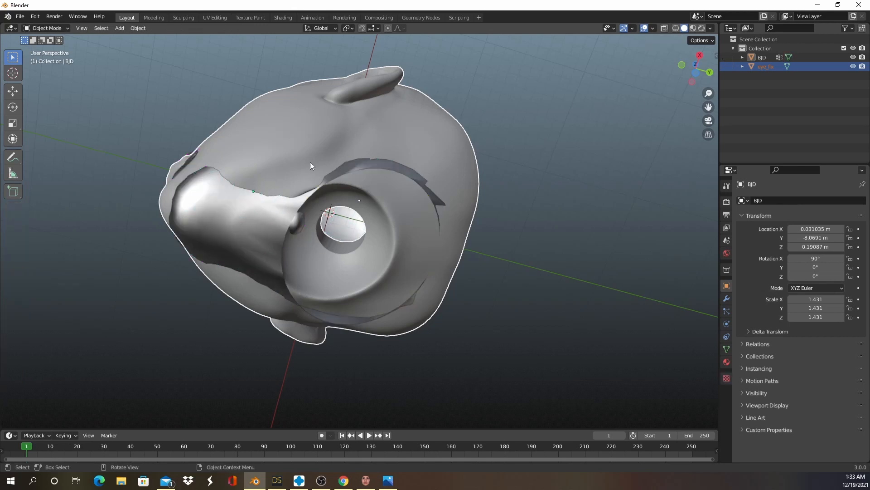
left_click(320, 137)
key("g")
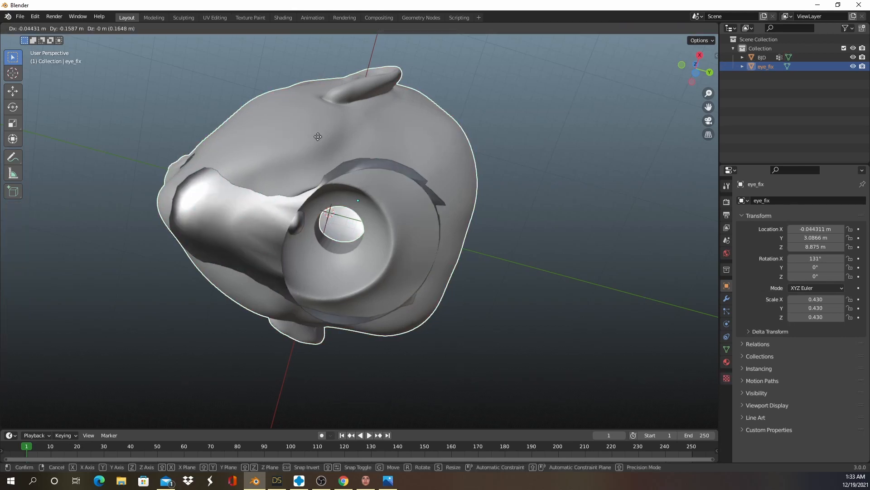
key("y")
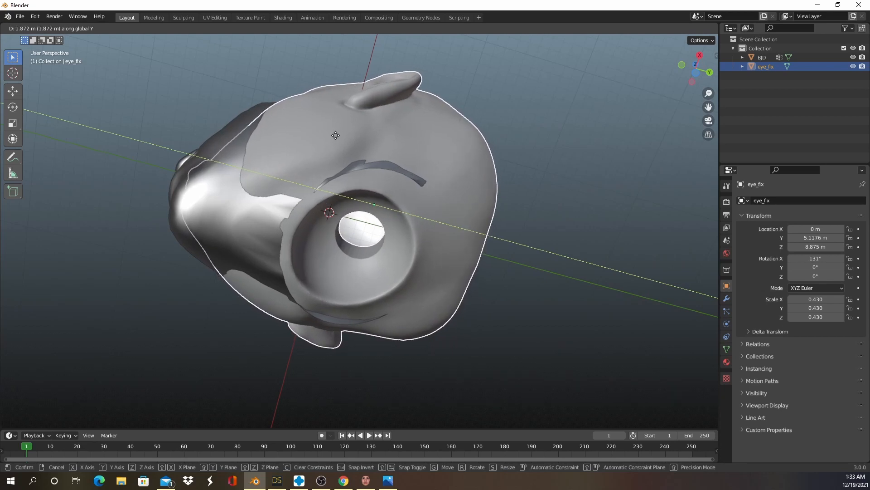
left_click(336, 135)
Extrude the custom head's neck loop inwards from the bottom orthographic view, scaling the new ring to about 0.94.
mouse_move(327, 137)
middle_mouse_down()
mouse_move(314, 155)
mouse_move(290, 110)
mouse_move(289, 131)
mouse_move(306, 131)
mouse_move(312, 145)
mouse_move(316, 130)
mouse_move(317, 149)
middle_mouse_up()
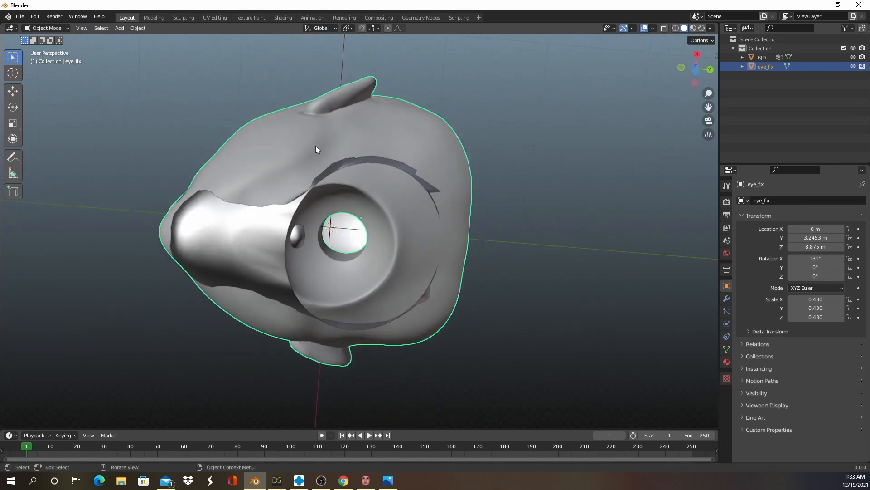
left_click(277, 228)
key("Tab")
scroll(317, 196, "up", 5)
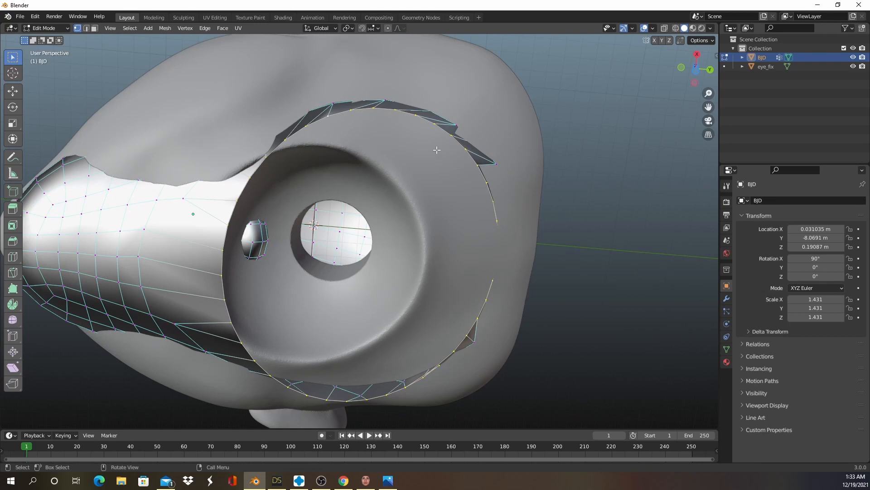
key("ctrl")
key("ctrl+KP_7")
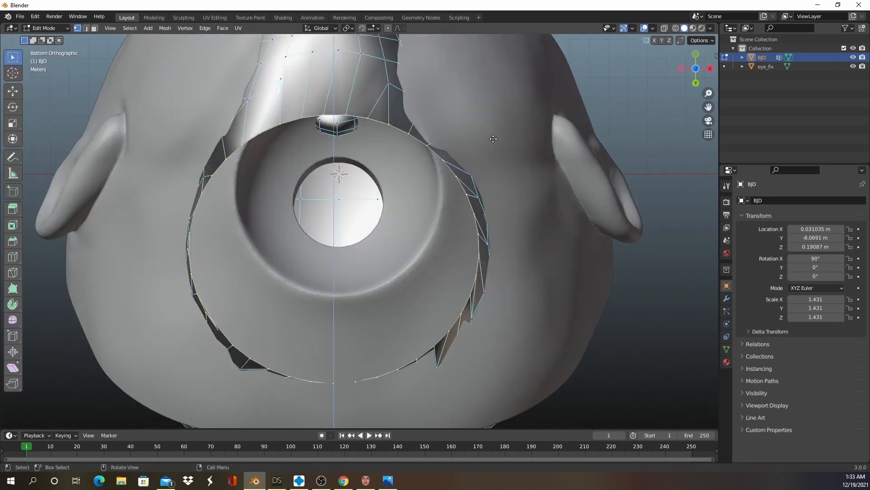
key("e")
key("s")
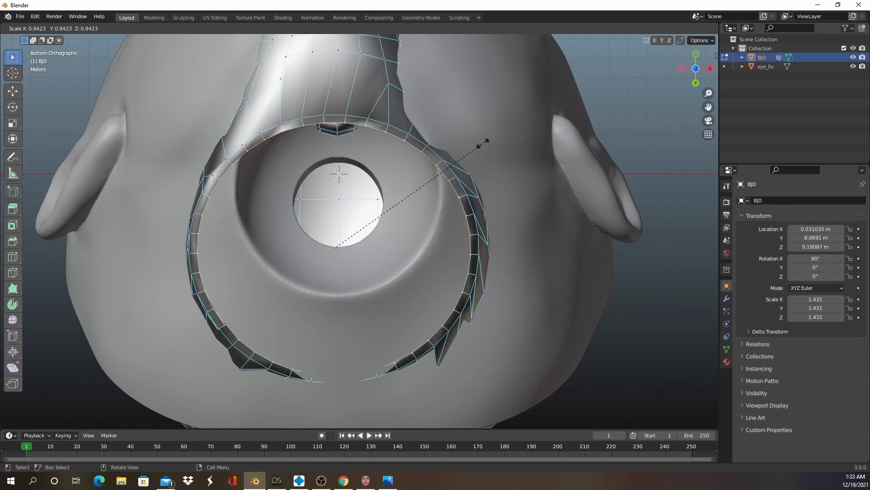
left_click(482, 144)
Extrude and shrink further concentric rings from the custom head's neck loop, extending the rim over the doll head's socket.
key("e")
key("s")
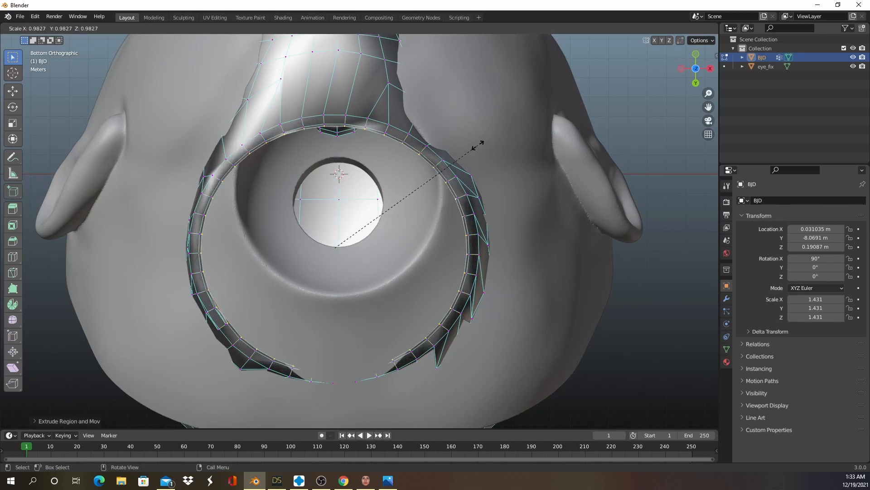
left_click(469, 150)
key("e")
key("s")
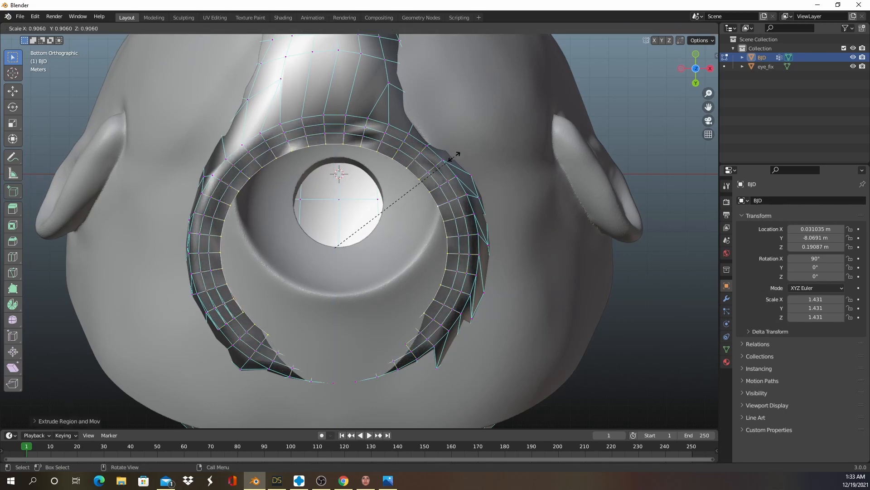
left_click(452, 151)
key("e")
key("s")
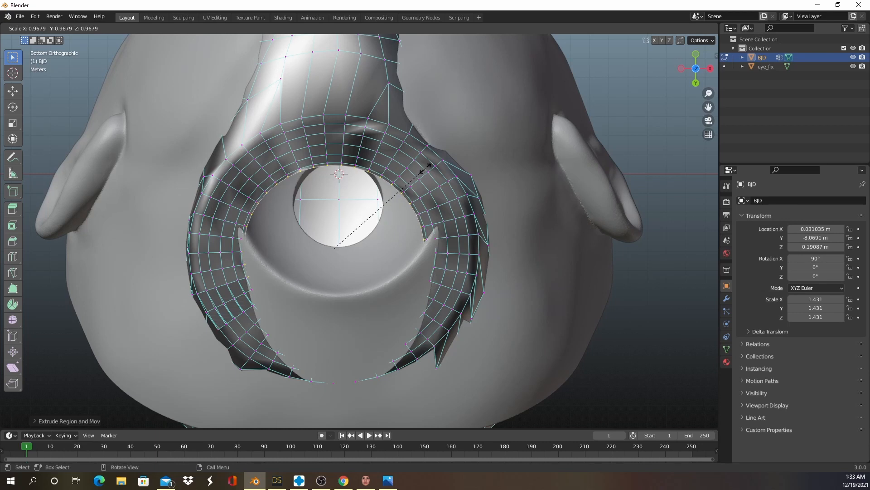
left_click(426, 166)
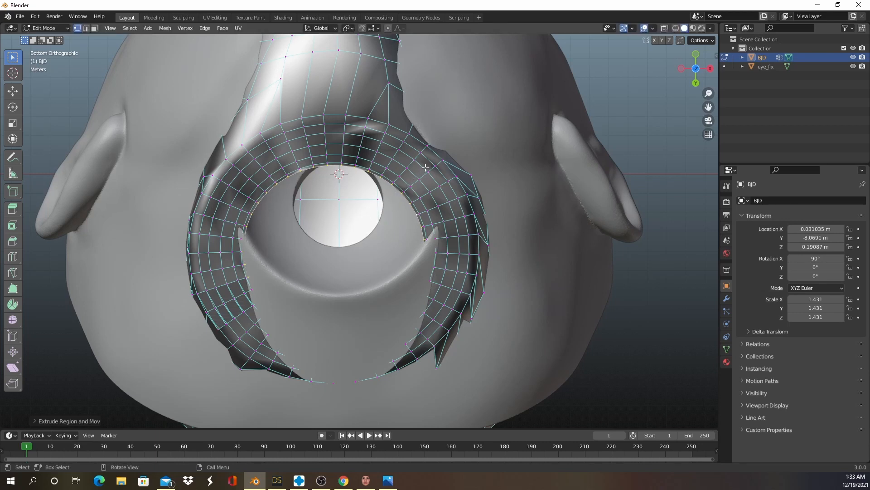
Move the eye_fix doll head about 2.26 m along global Y to line its neck socket up with the custom head's opening.
key("Tab")
left_click(560, 104)
key("g")
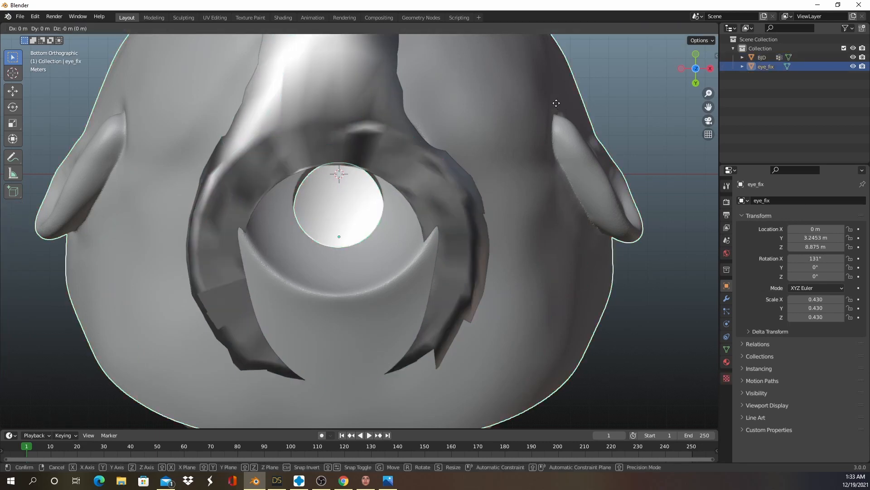
key("y")
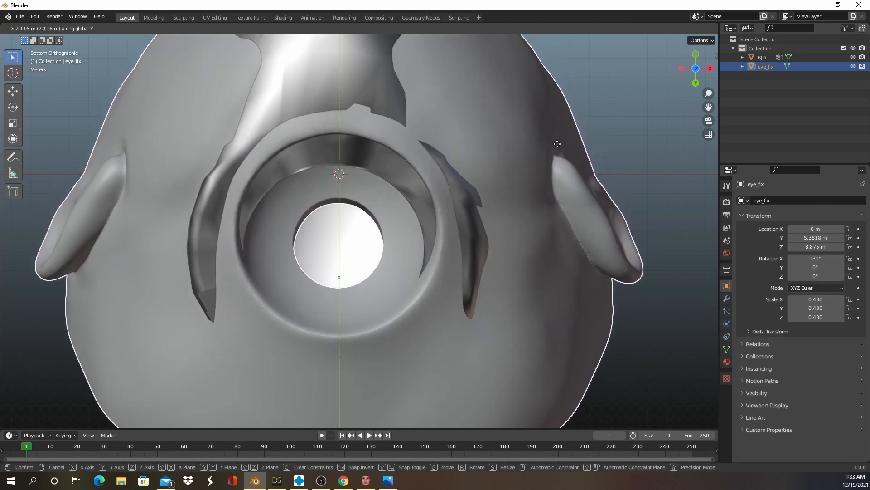
left_click(557, 145)
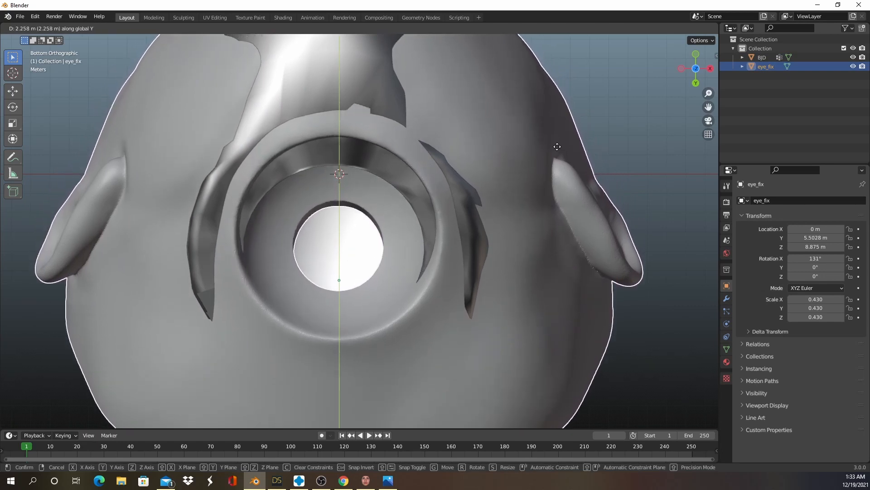
Scale the innermost neck loop of the custom head down twice, to about 0.95 and about 0.92, to fit inside the socket.
left_click(433, 127)
key("Tab")
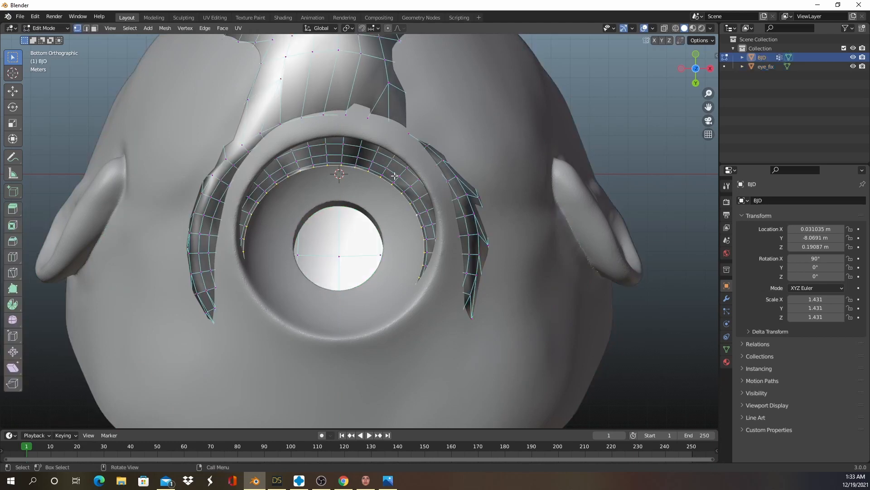
key("s")
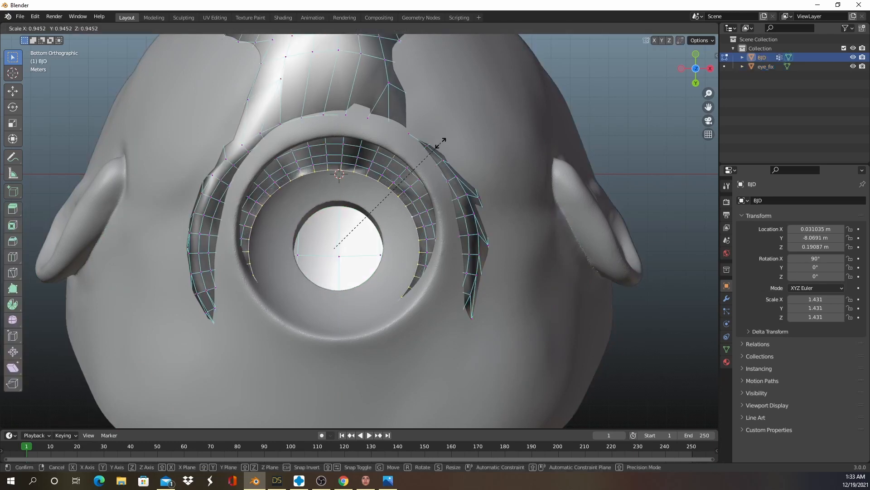
left_click(441, 143)
key("s")
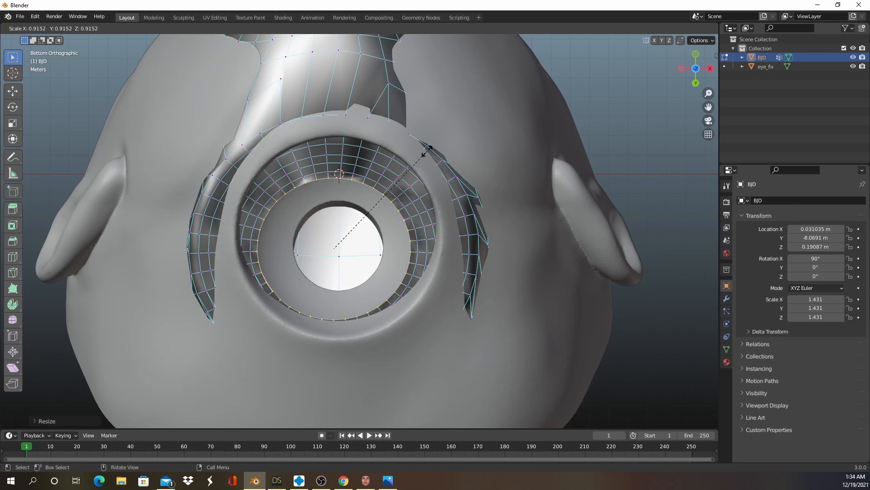
left_click(427, 151)
Extrude three more inward rings from the neck loop, narrowing the opening towards the doll head's inner hole.
key("e")
key("s")
left_click(412, 160)
key("e")
key("s")
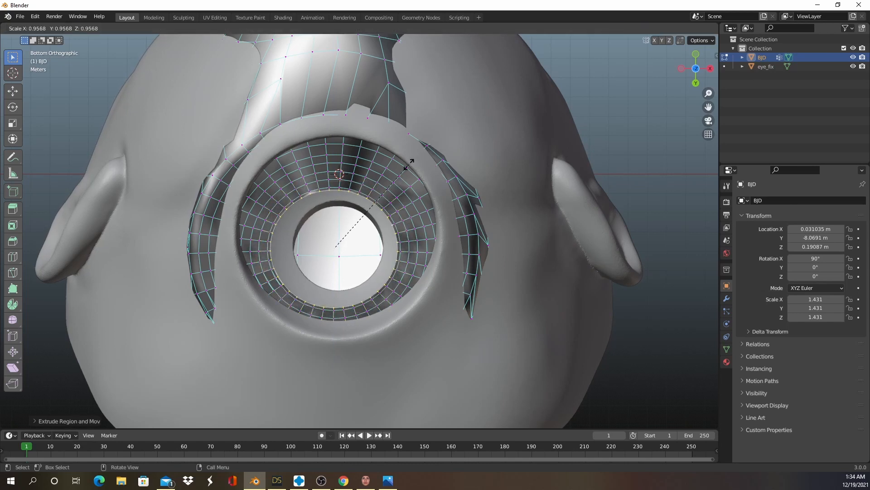
left_click(402, 169)
key("e")
key("s")
left_click(392, 176)
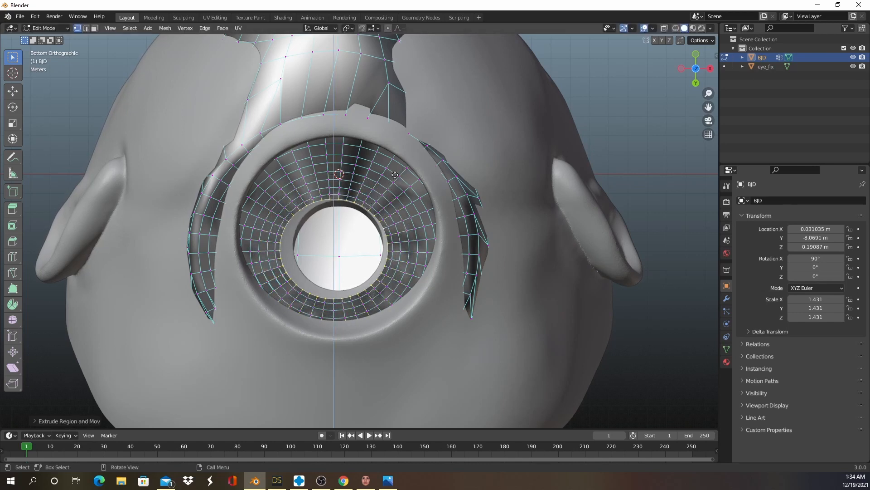
Extrude two final narrow rings, scaling the last to about 0.93 so the opening matches the doll head's inner hole.
key("e")
key("s")
left_click(388, 180)
key("e")
key("s")
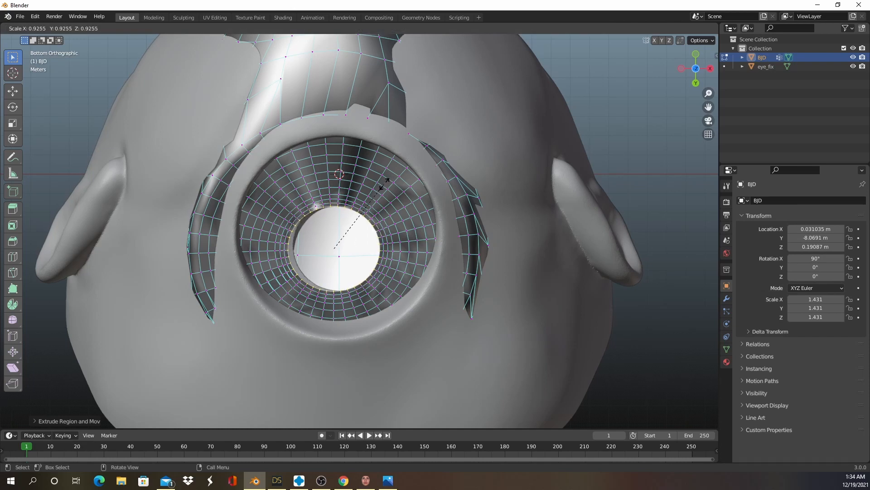
left_click(387, 179)
Enable proportional editing with Sphere falloff for the innermost neck loop, keeping Connected Only on.
middle_click_drag(366, 180, 284, 230)
scroll(281, 226, "up", 3)
scroll(284, 224, "up", 1)
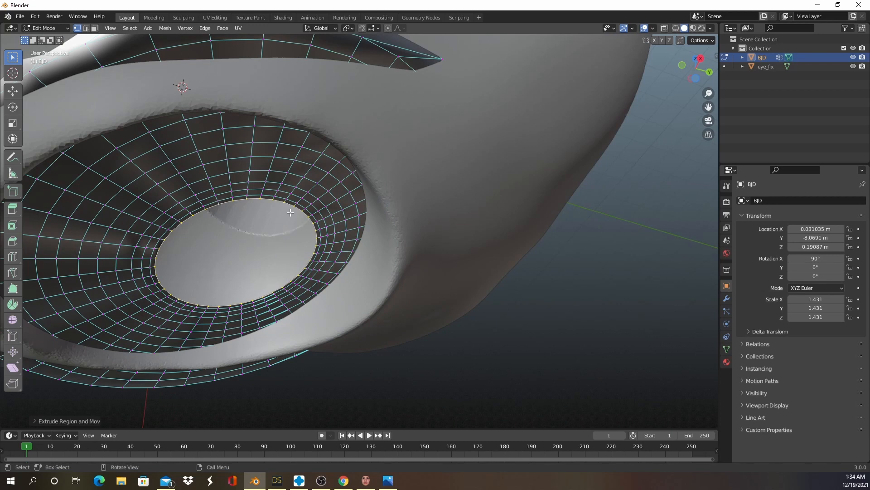
scroll(274, 197, "down", 2)
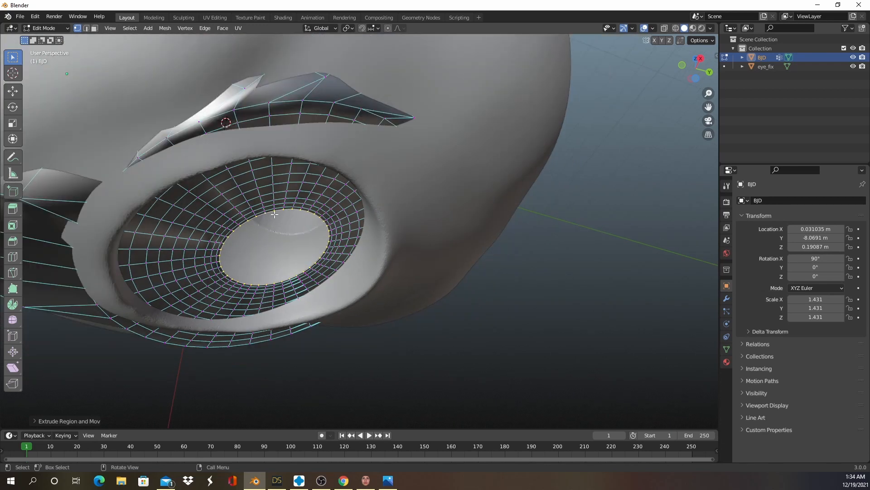
key("o")
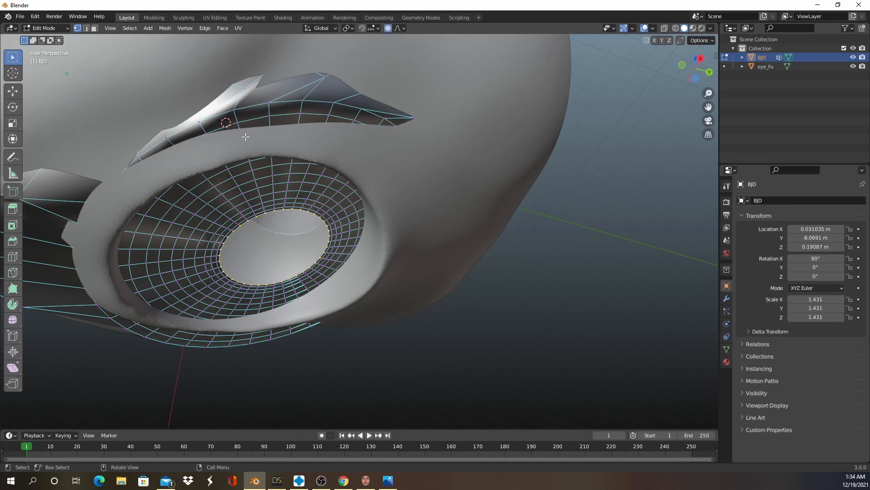
left_click(404, 28)
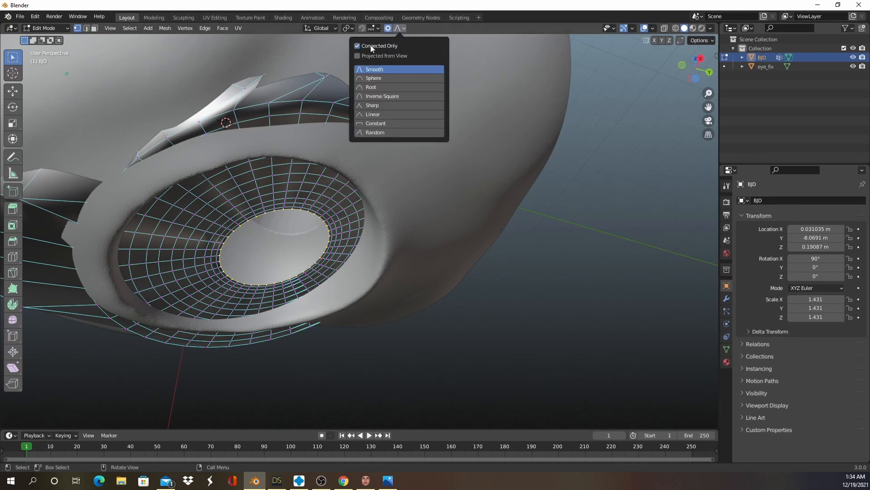
left_click(365, 80)
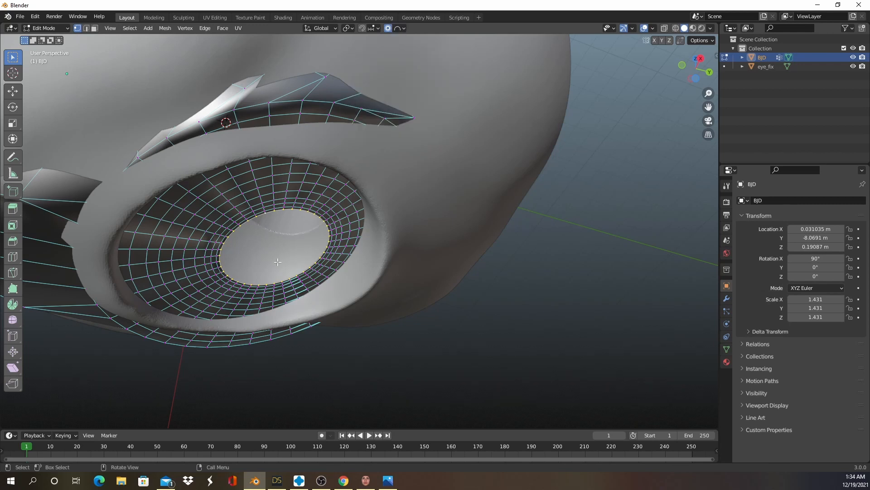
Move the innermost neck loop about 4.39 m up along global Z with a proportional size of about 4.6 m, forming a rounded socket.
key("g")
key("z")
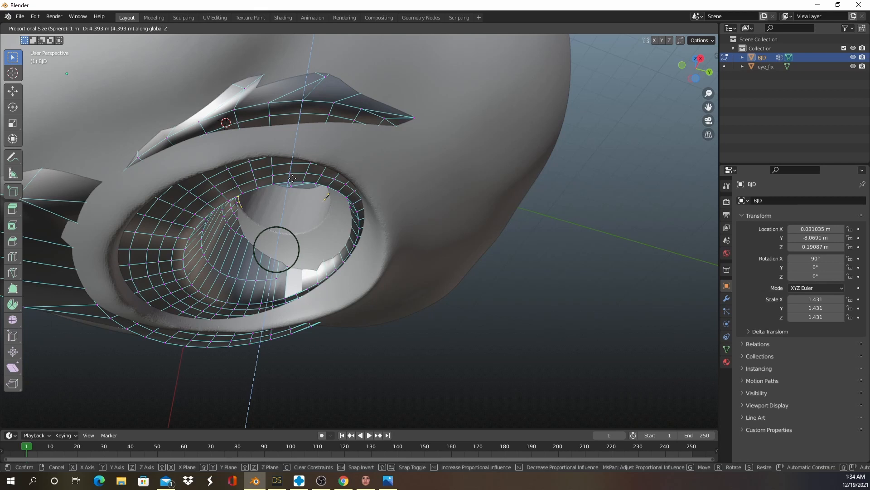
scroll(293, 179, "down", 5)
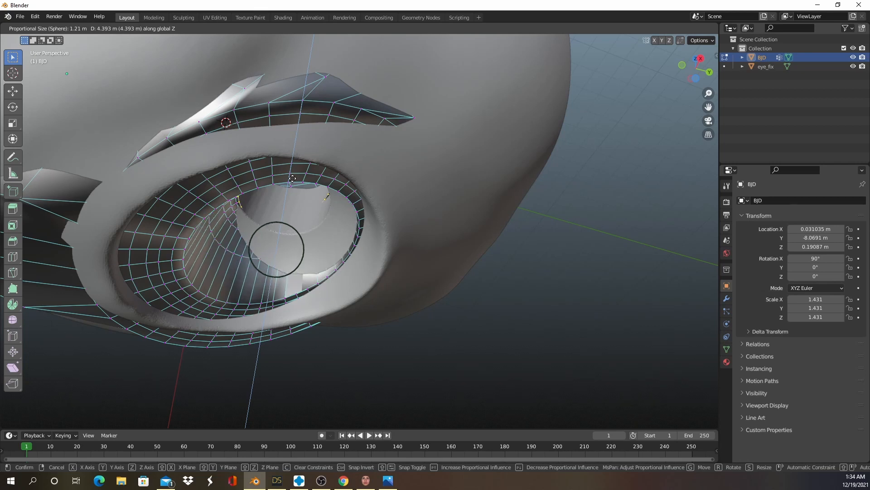
scroll(293, 178, "down", 4)
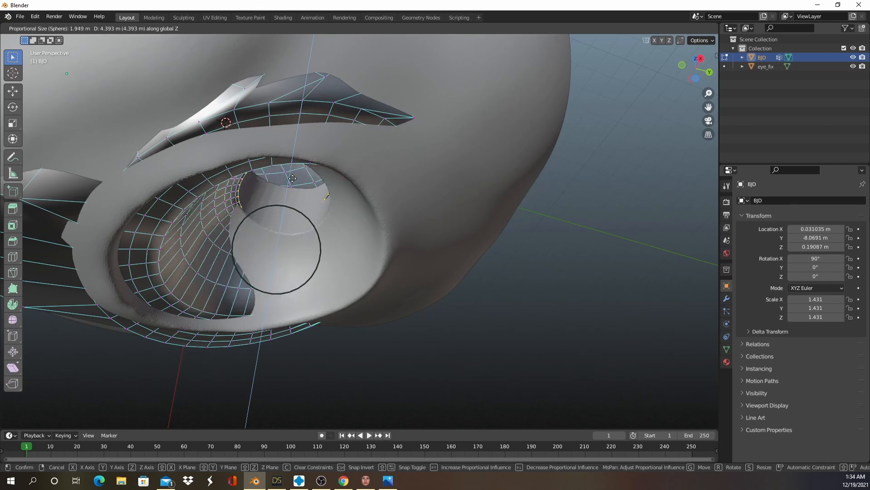
scroll(292, 178, "down", 4)
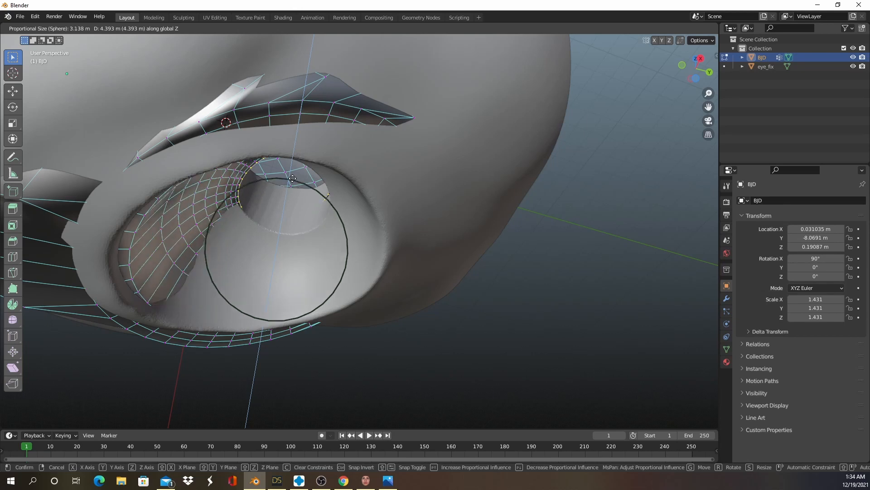
scroll(292, 178, "down", 3)
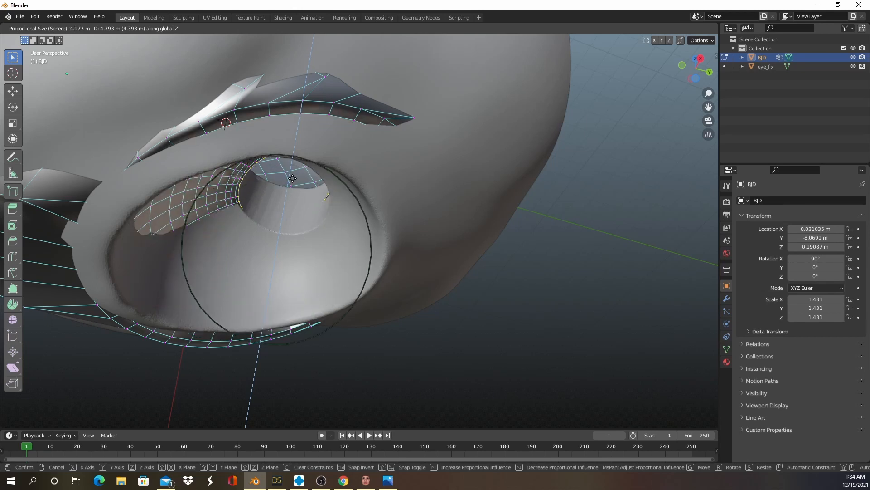
scroll(292, 178, "up", 1)
scroll(292, 178, "down", 1)
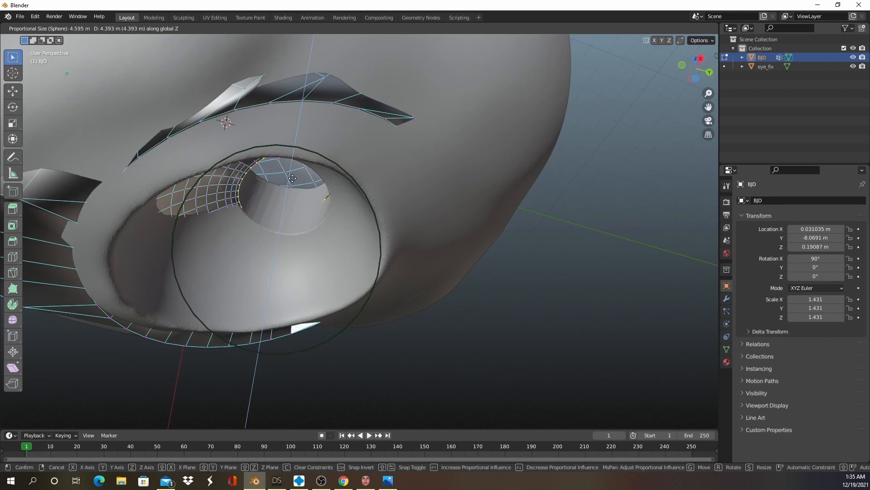
left_click(292, 178)
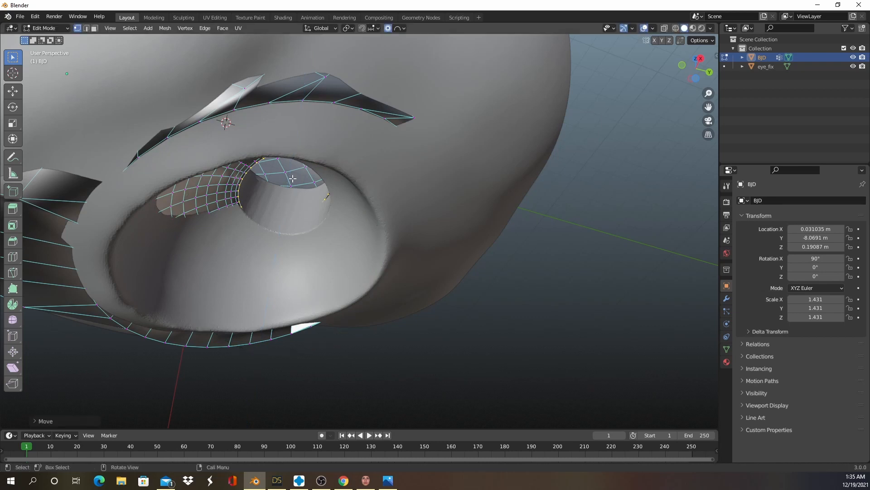
Toggle the visibility of the BJD object and select eye_fix in the scene collection.
left_click(852, 58)
left_click(852, 57)
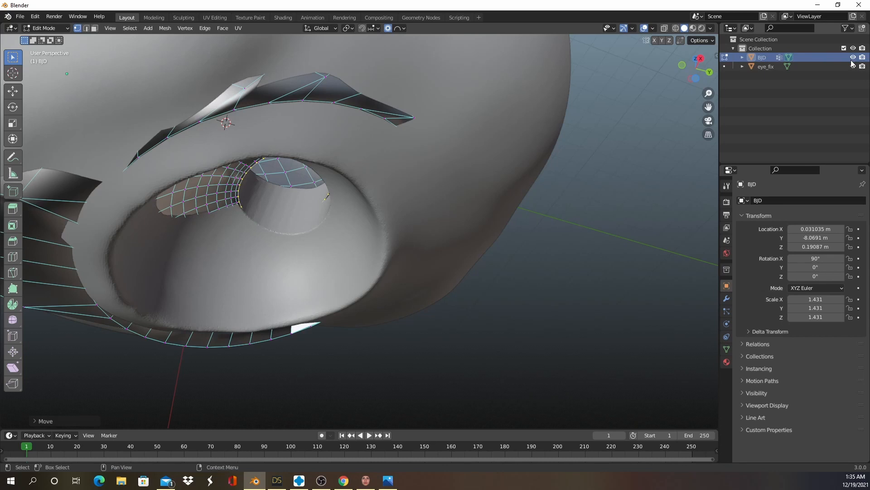
left_click(852, 58)
left_click(852, 58)
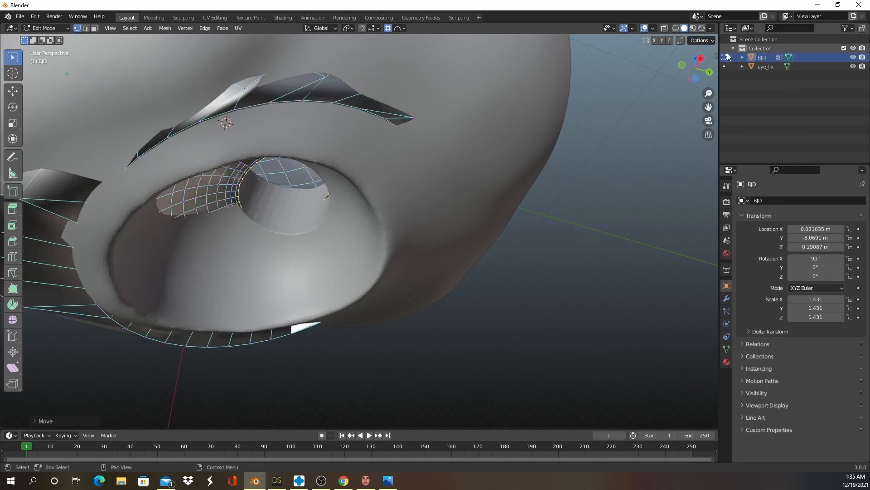
left_click(759, 59)
left_click(767, 67)
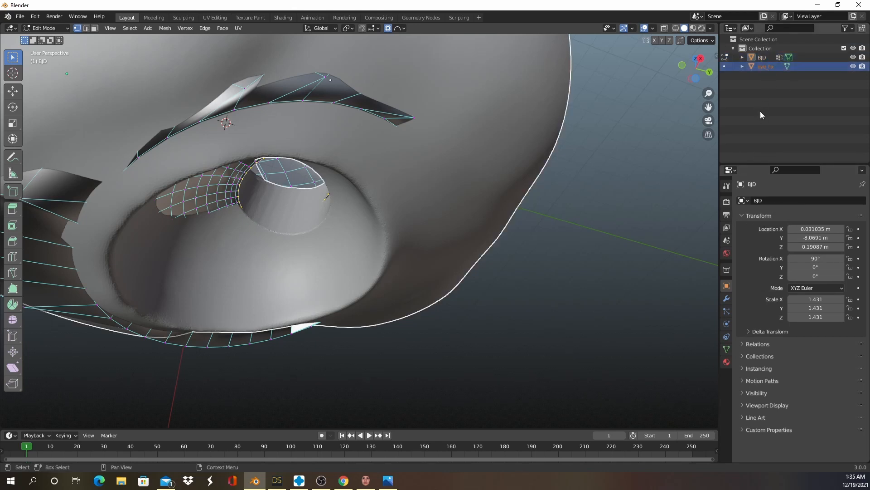
Rename the BJD object, which holds the custom head, as WillHead.
left_click(762, 57)
left_click(807, 200)
type("Will")
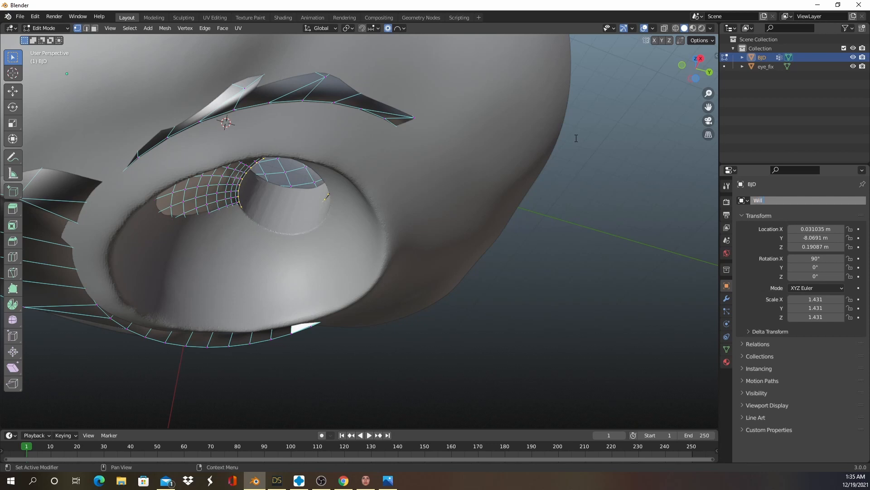
type("Head")
key("Return")
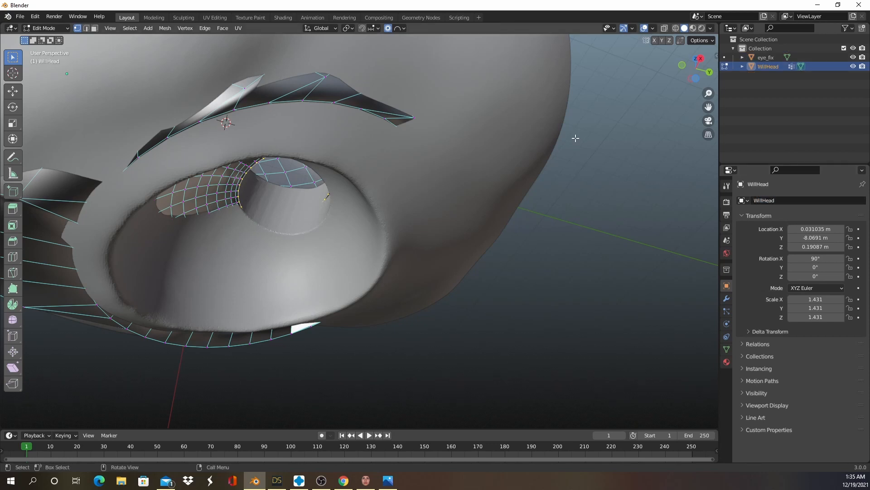
Leave Edit Mode and rename the eye_fix object as BJD.
left_click(768, 200)
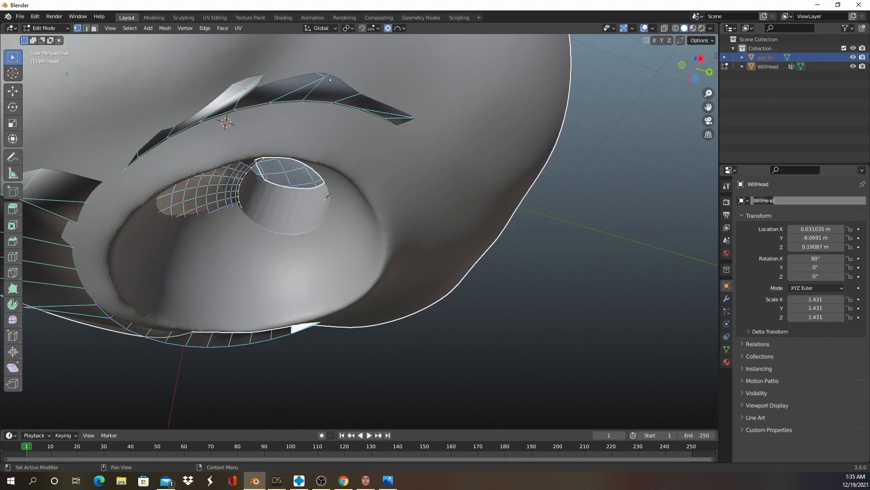
left_click(772, 61)
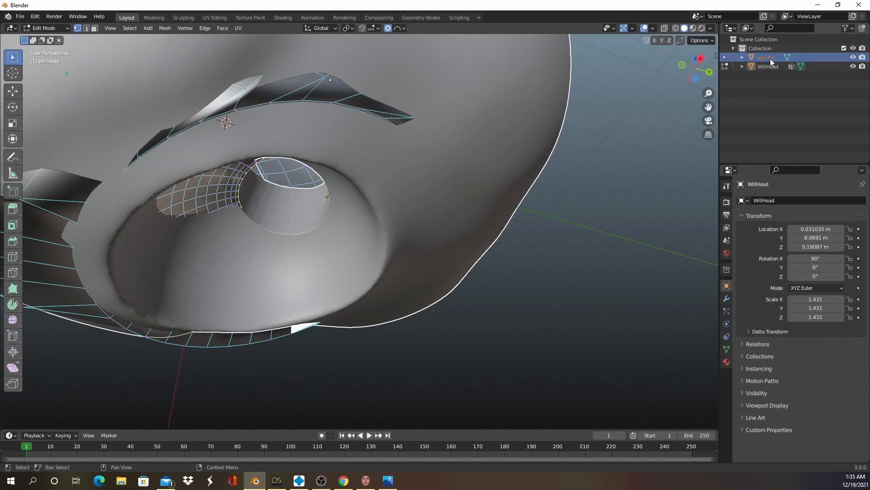
left_click(797, 201)
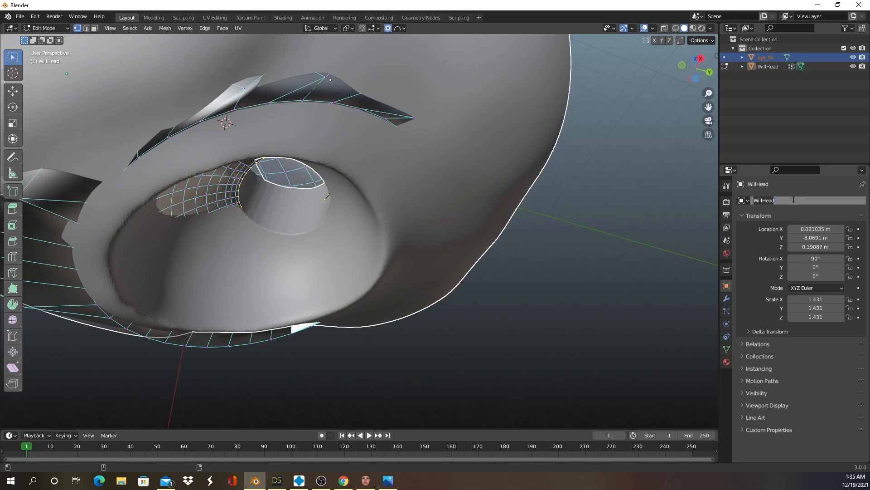
left_click(760, 101)
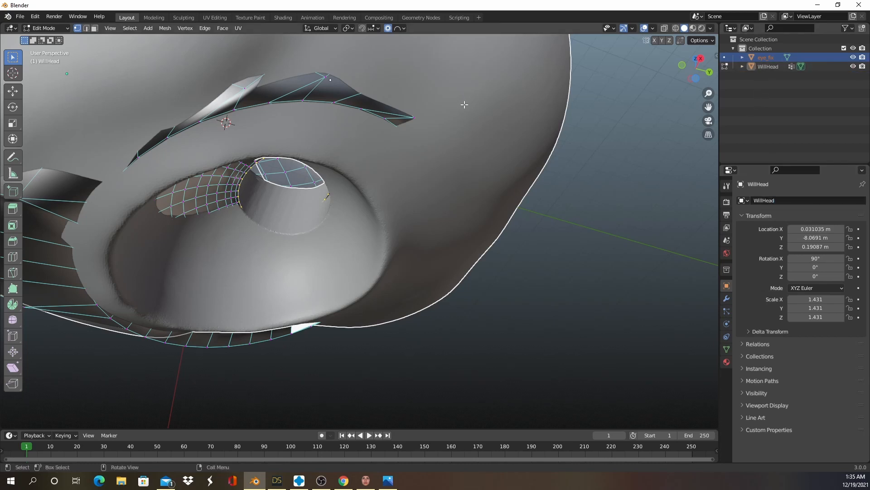
key("Tab")
left_click(489, 96)
left_click(801, 200)
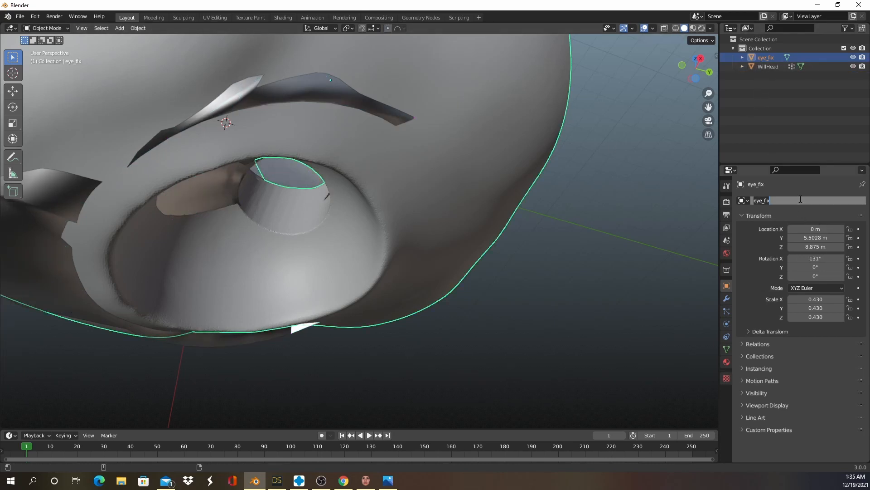
key("Return")
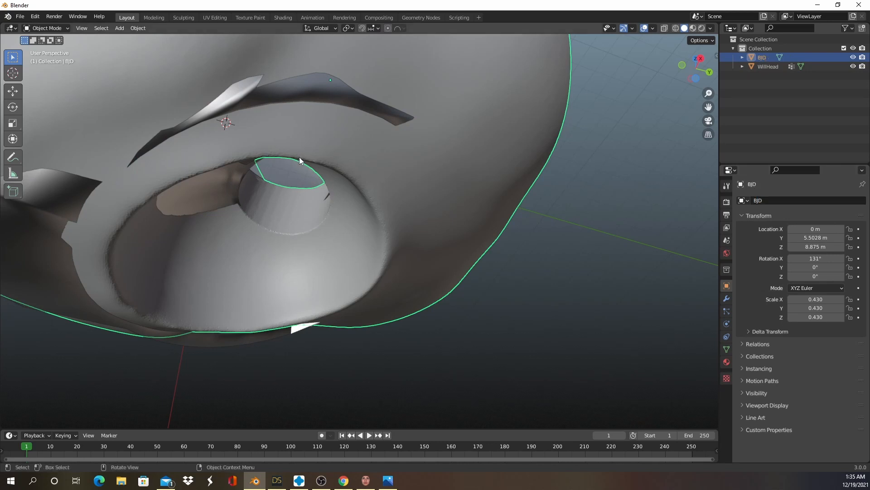
Hide the BJD object and enter Edit Mode on WillHead.
left_click(769, 66)
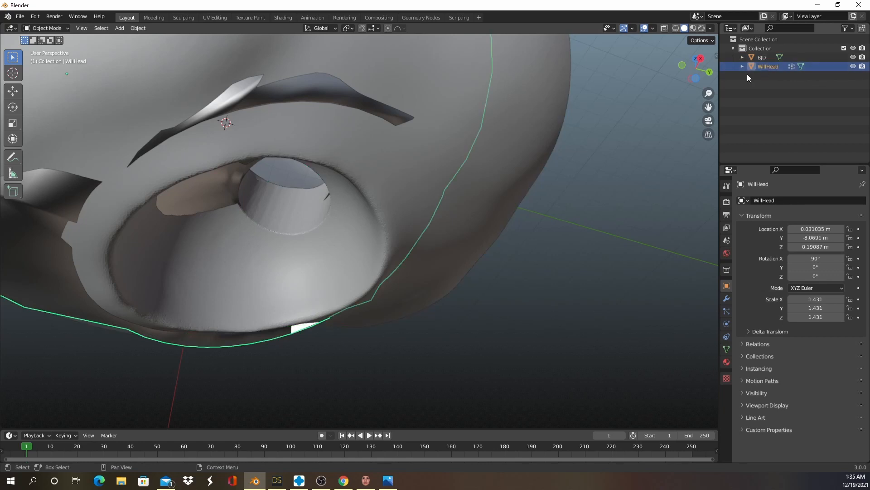
left_click(328, 95)
mouse_move(321, 139)
middle_mouse_down()
mouse_move(331, 84)
mouse_move(318, 130)
middle_mouse_up()
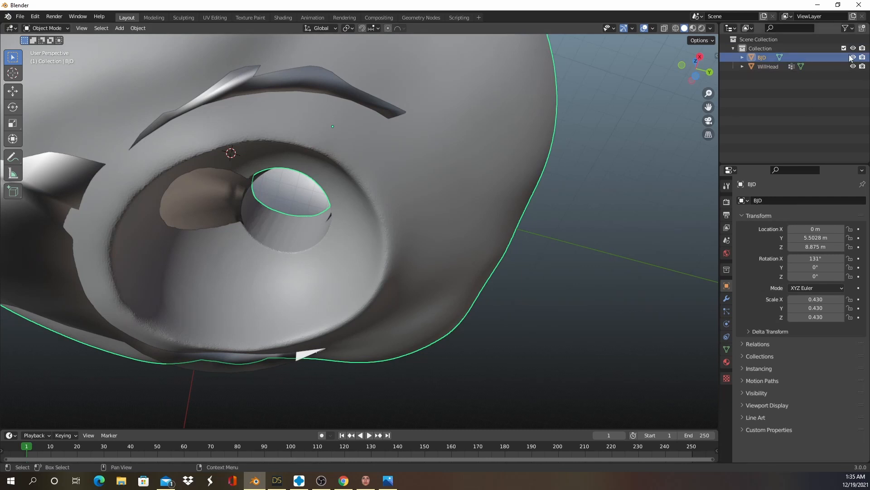
left_click(853, 57)
middle_click_drag(290, 118, 290, 169)
scroll(307, 185, "up", 5)
left_click(768, 67)
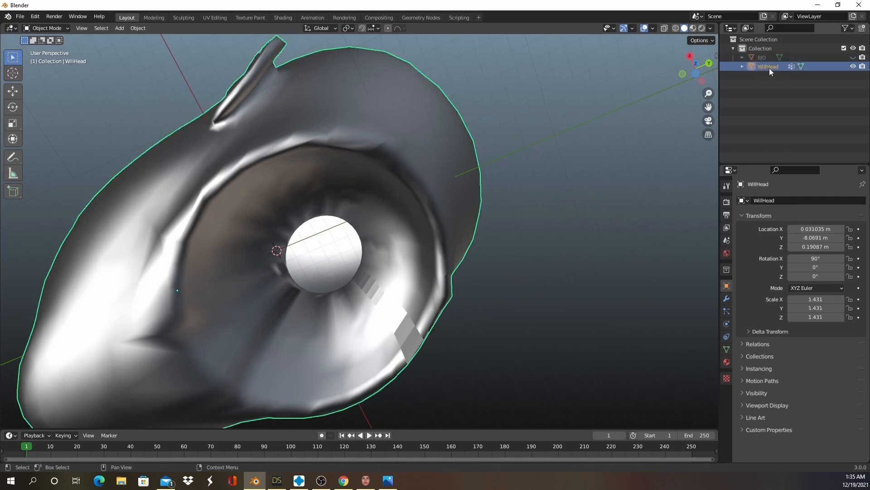
key("Tab")
Extrude the rim of the inner neck hole upward in several rings, forming a collar inside the head.
middle_click_drag(387, 209, 433, 112)
scroll(352, 251, "up", 4)
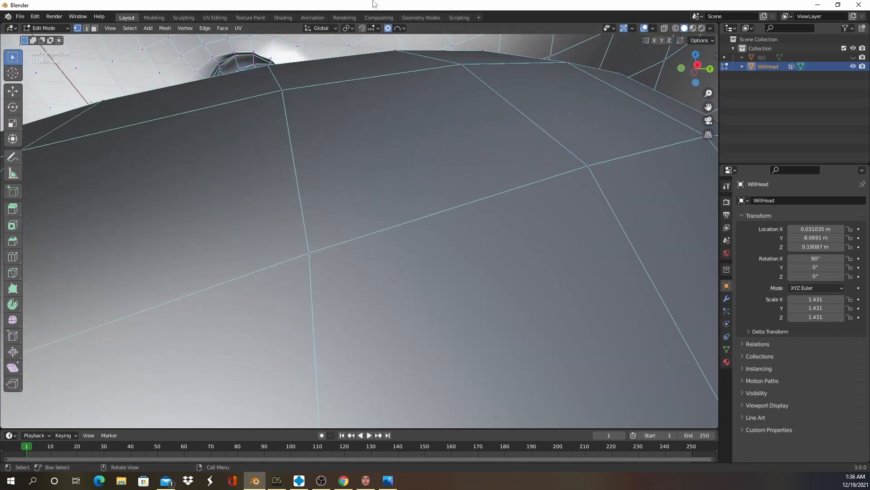
middle_click_drag(432, 177, 381, 240)
key("e")
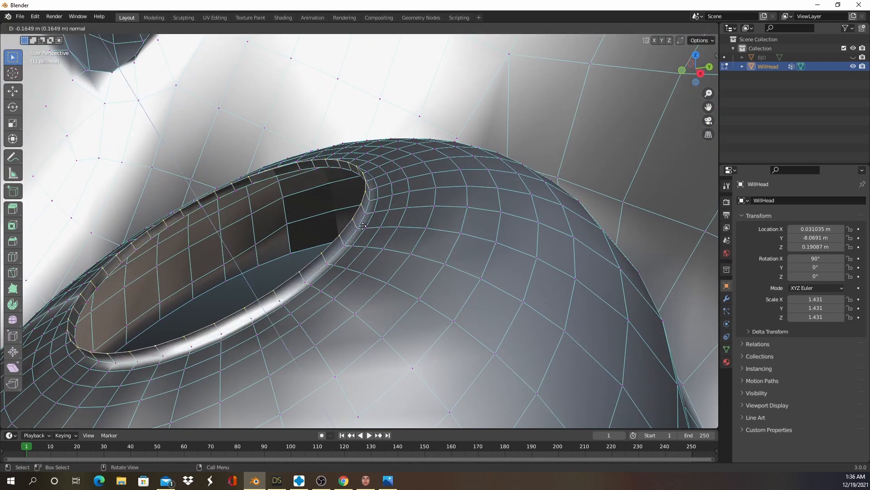
left_click(342, 197)
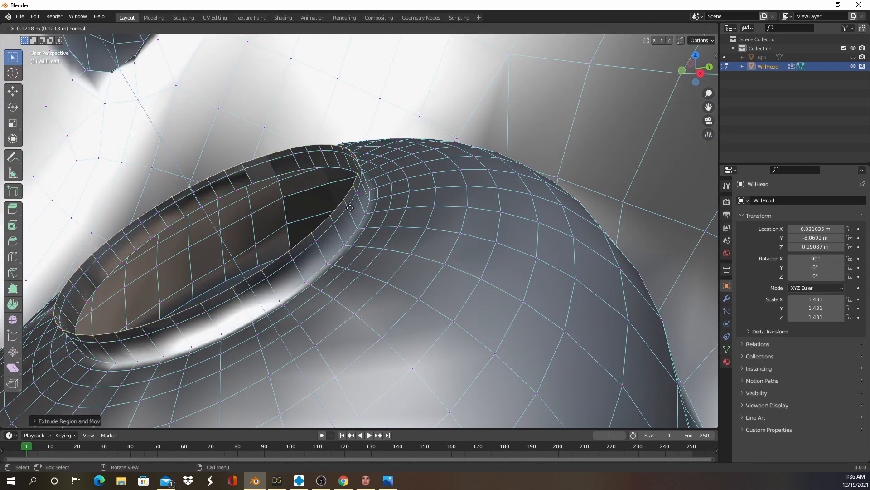
key("e")
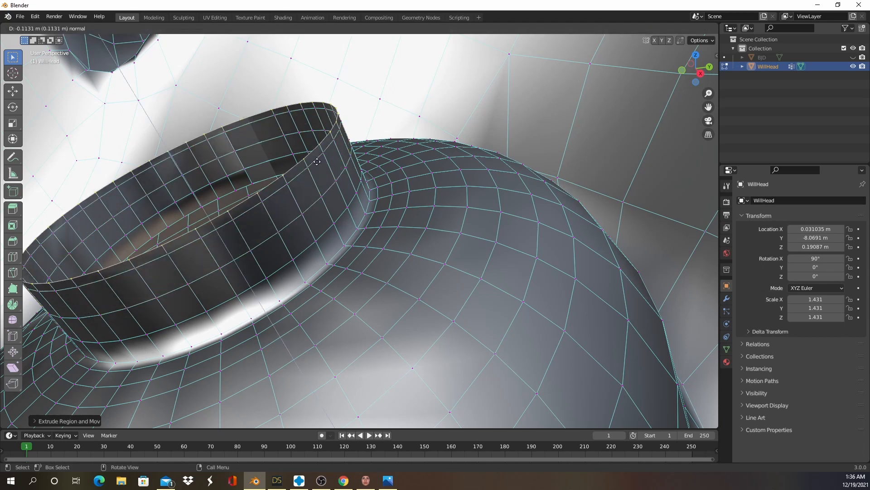
left_click(307, 147)
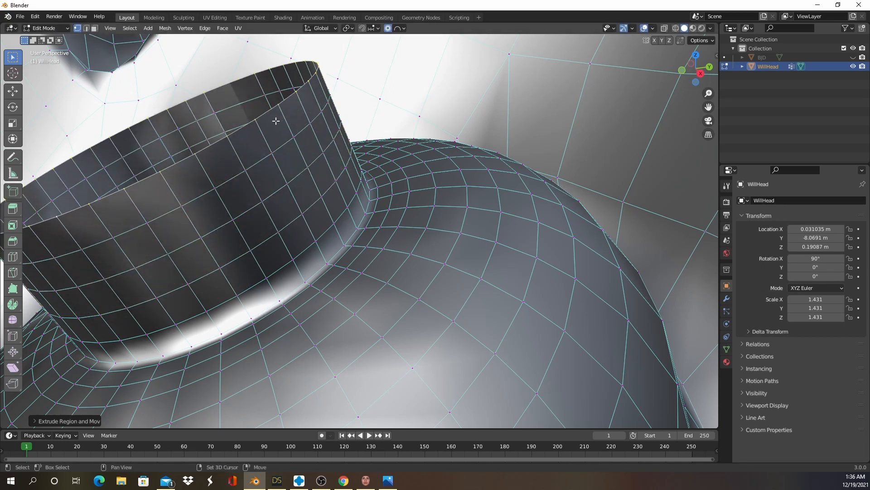
Extrude the collar's open edge repeatedly and scale each new loop outward into a wide flat flange.
middle_click_drag(335, 199, 255, 194)
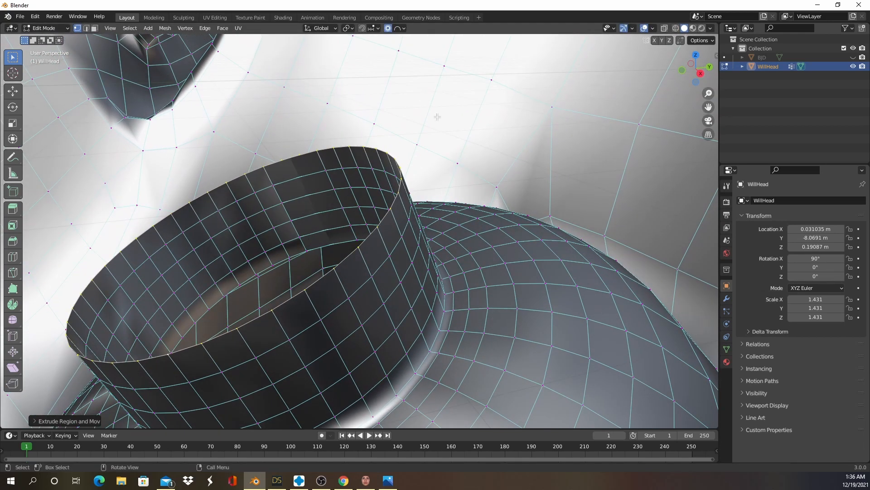
middle_click_drag(423, 170, 386, 198)
key("s")
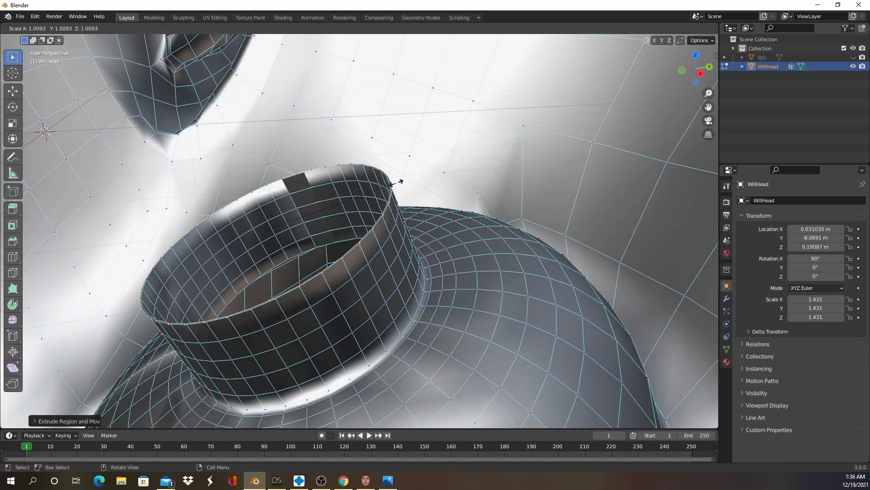
key("Escape")
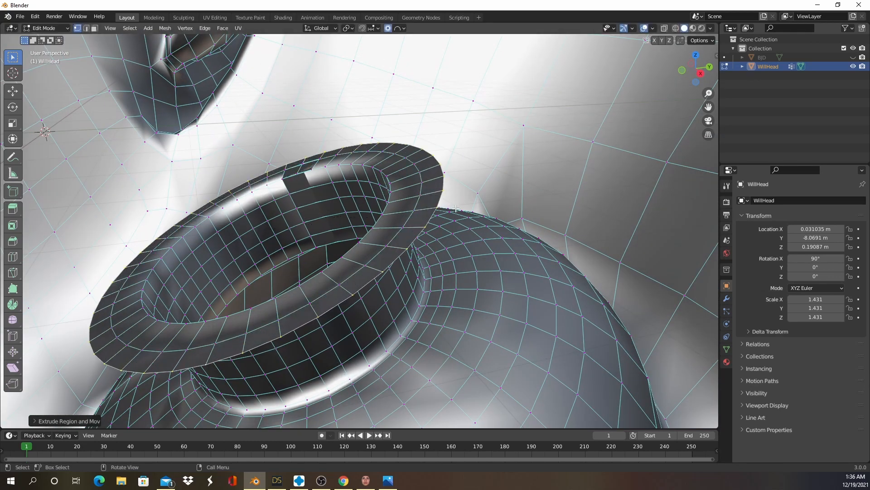
key("s")
left_click(479, 234)
key("s")
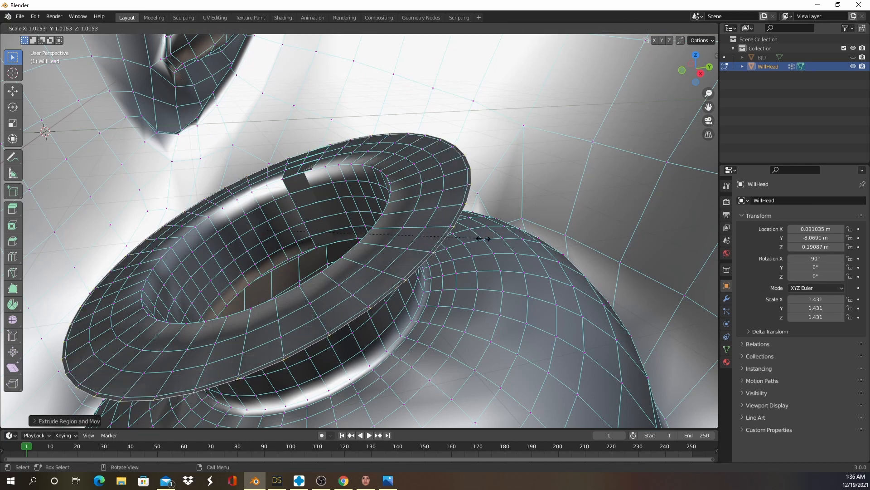
Move the flange's outer loop about 0.08 m up along global Z with a proportional size of about 2.14 m.
key("g")
key("z")
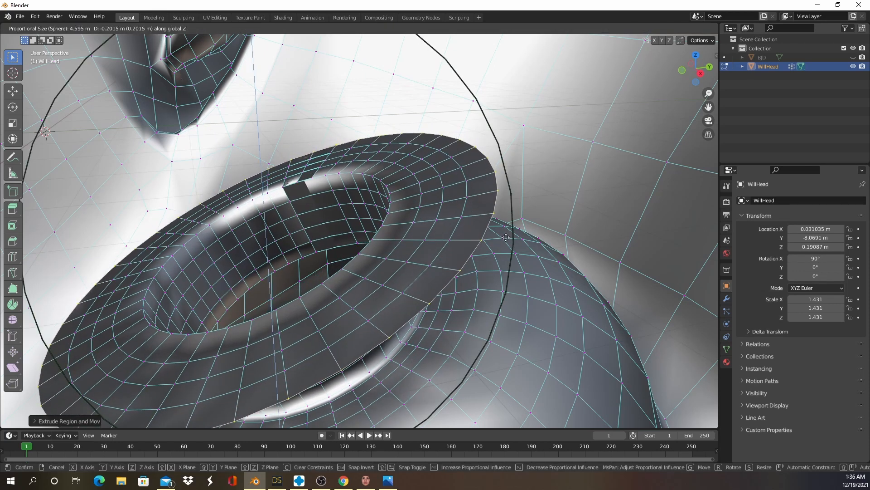
scroll(507, 228, "up", 2)
scroll(510, 230, "up", 5)
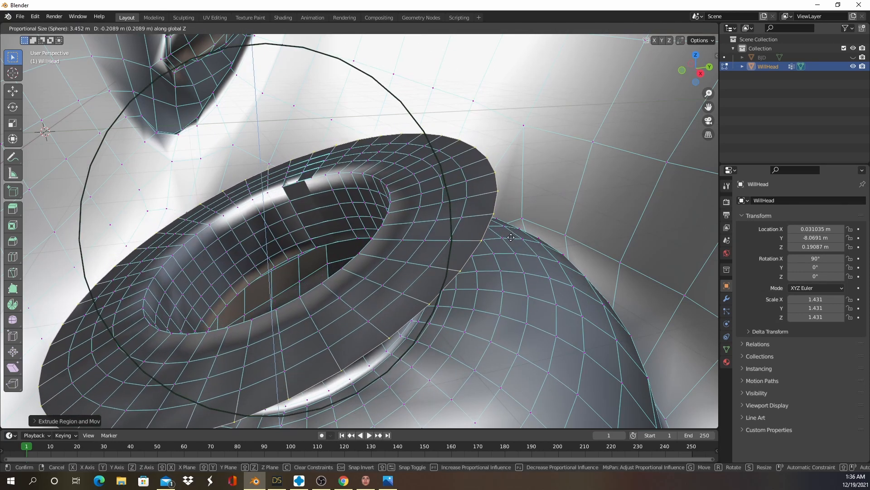
scroll(516, 222, "up", 1)
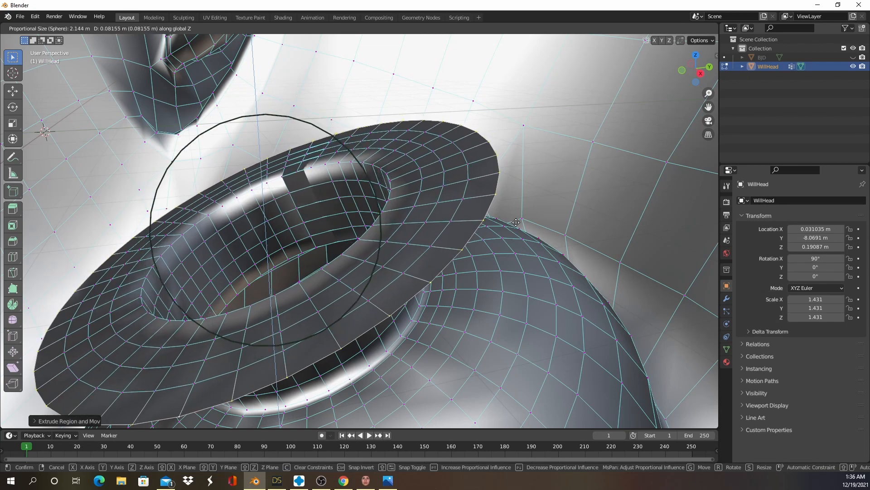
left_click(516, 222)
middle_click_drag(552, 206, 537, 179)
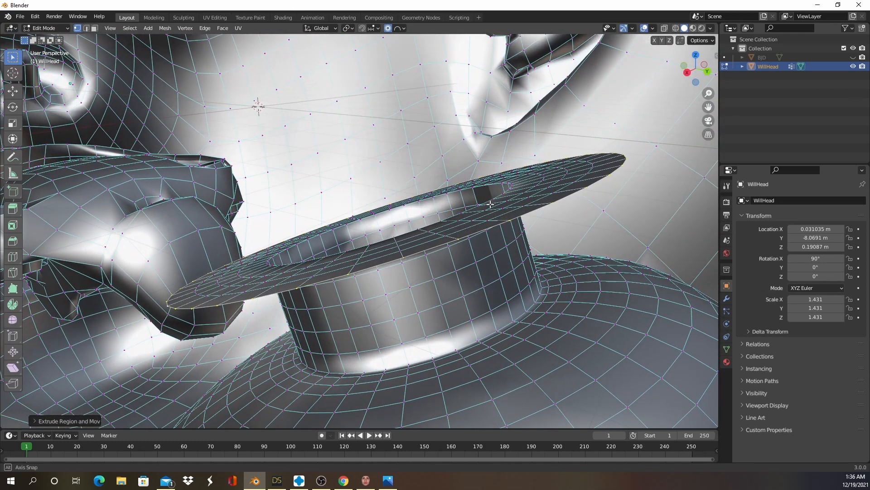
Add a Solidify modifier to WillHead and set its thickness to 0.2 m.
left_click(726, 298)
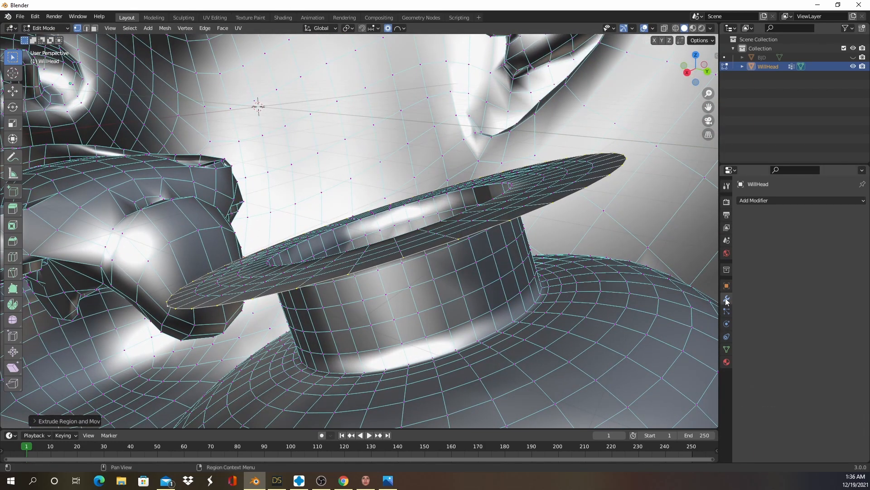
left_click(773, 202)
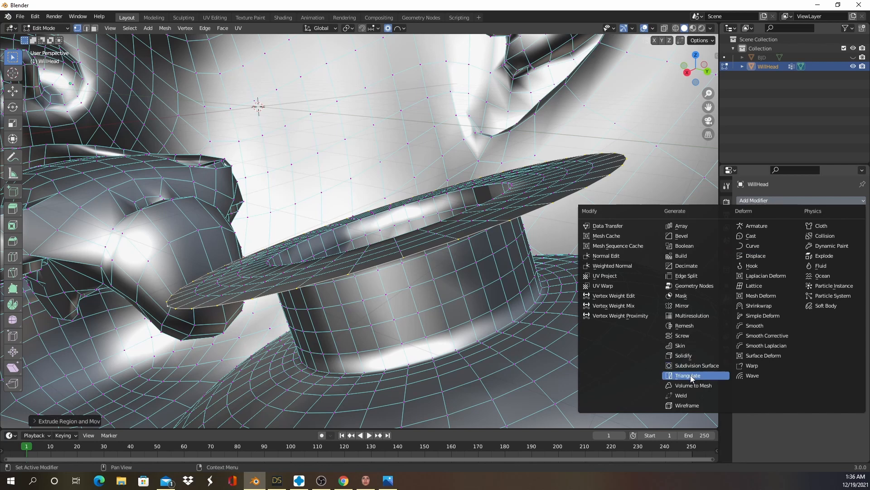
left_click(687, 355)
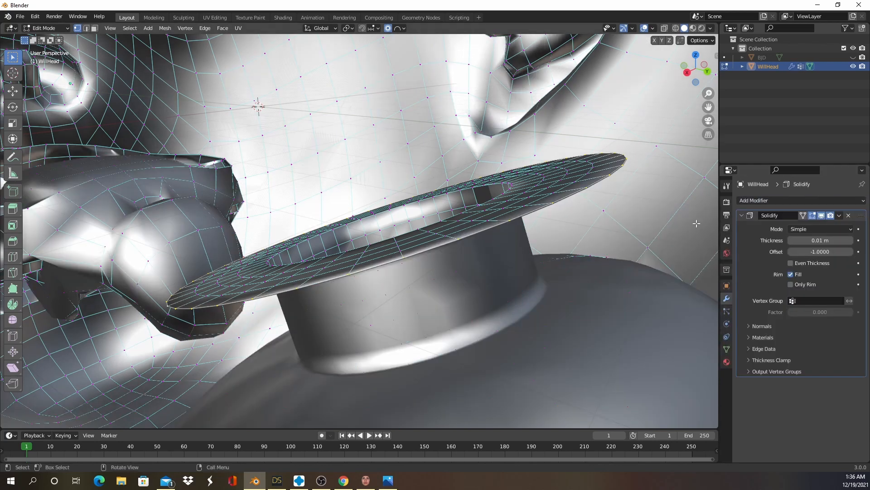
scroll(503, 132, "down", 10)
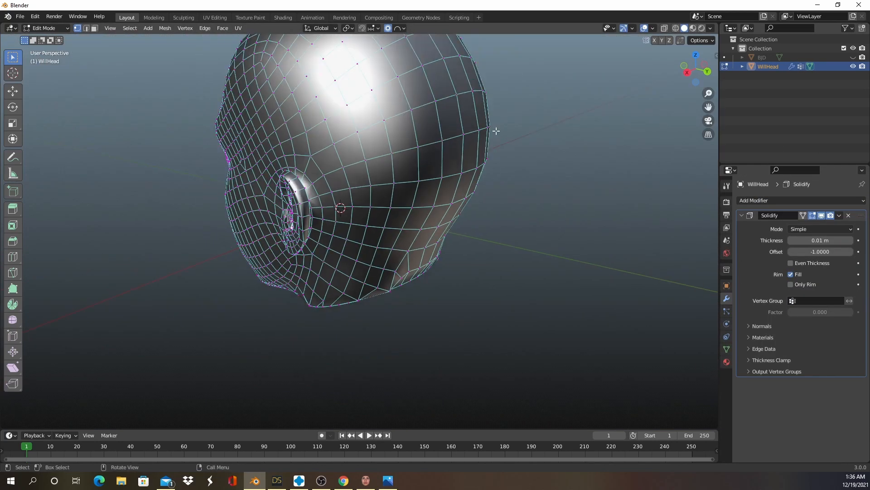
scroll(369, 148, "up", 10)
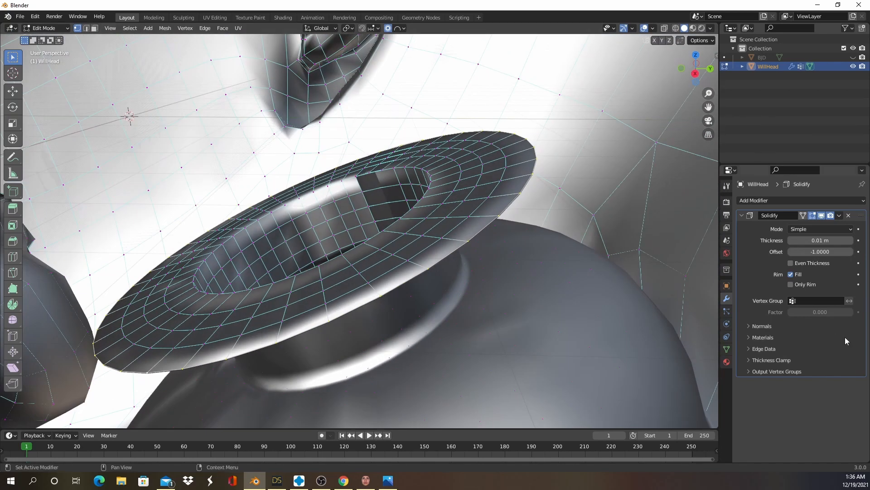
left_click(820, 240)
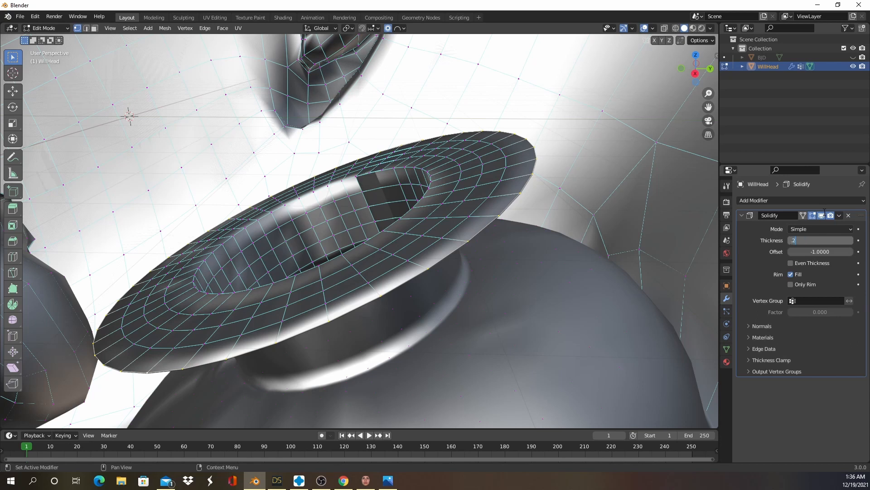
key("Return")
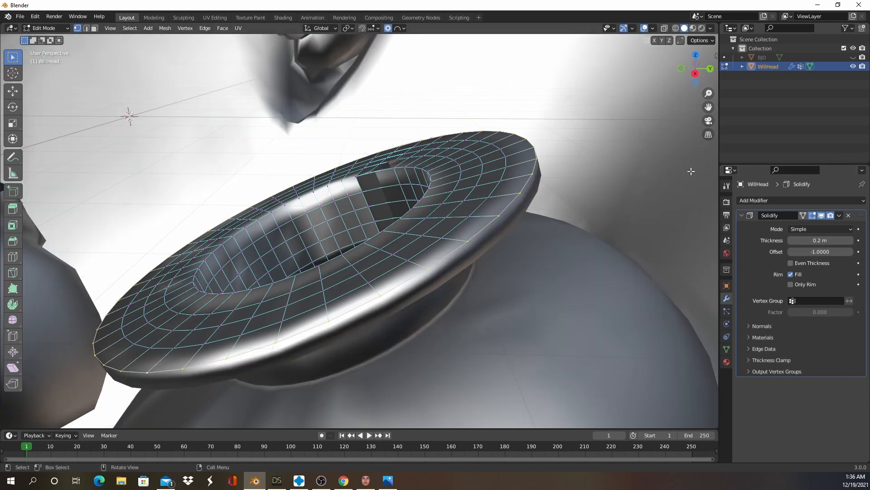
In Object Mode, set the head's Solidify thickness to 0.3 m and its offset to about -0.29.
scroll(526, 176, "down", 8)
middle_click_drag(431, 163, 527, 161)
key("Tab")
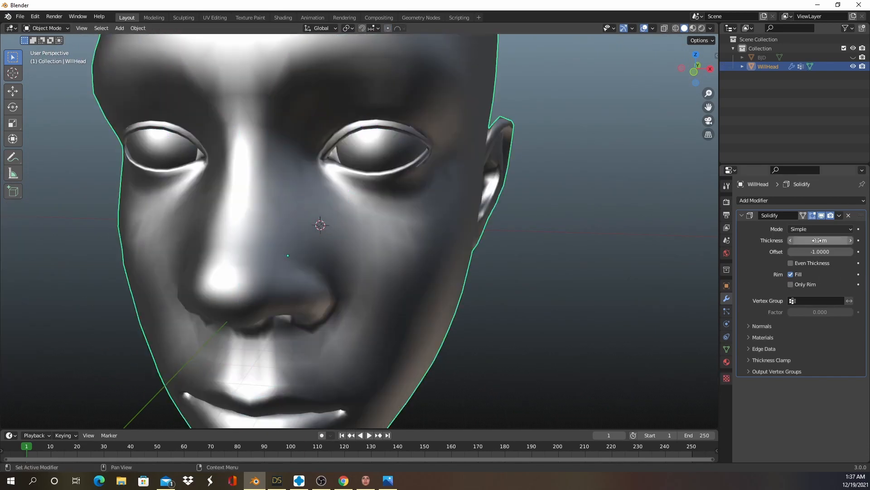
mouse_move(817, 240)
left_mouse_down()
mouse_move(868, 240)
mouse_move(816, 240)
left_mouse_up()
left_click(817, 240)
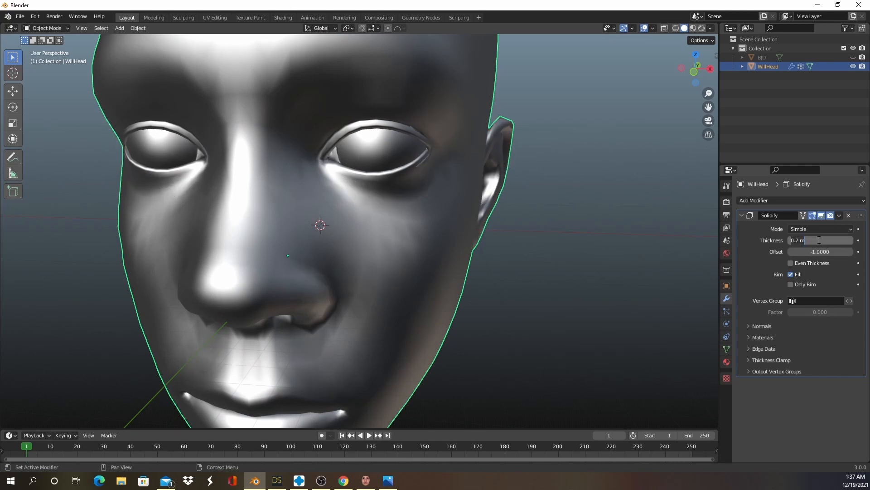
key("Return")
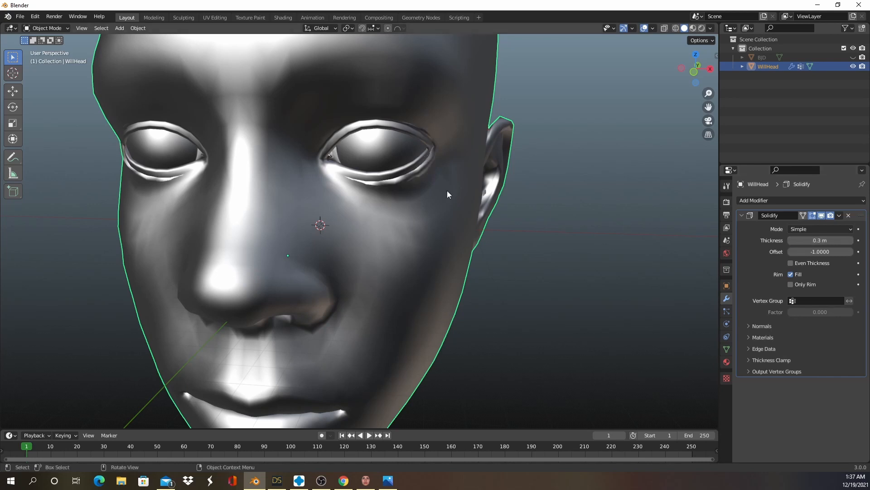
mouse_move(813, 252)
left_mouse_down()
mouse_move(801, 253)
mouse_move(808, 253)
left_mouse_up()
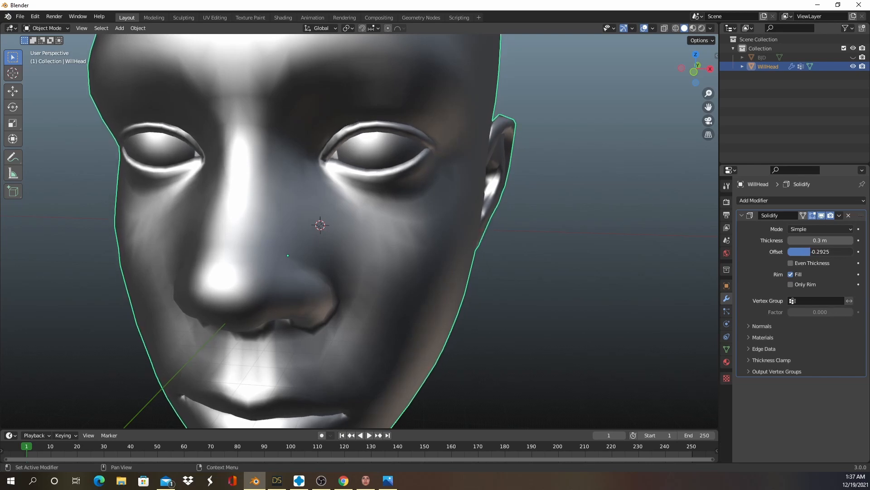
Set the Solidify offset of the head to about -0.24.
left_click_drag(811, 251, 816, 252)
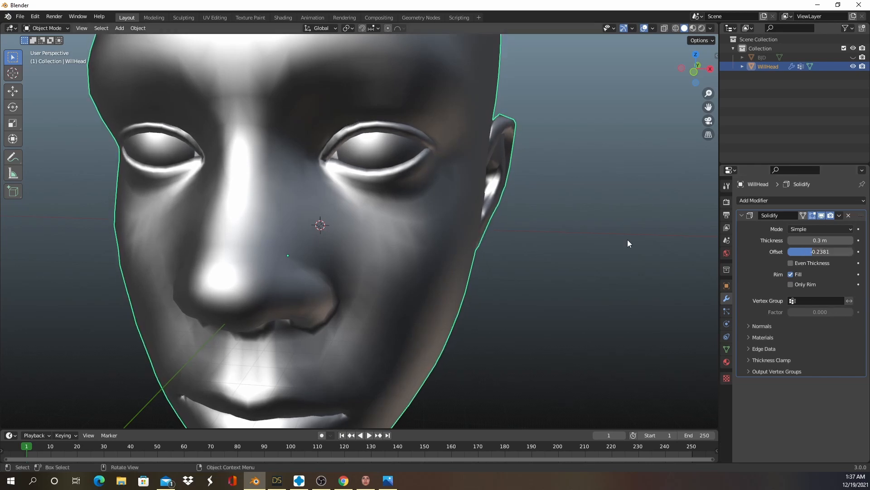
middle_click_drag(629, 244, 387, 200)
scroll(387, 199, "up", 6)
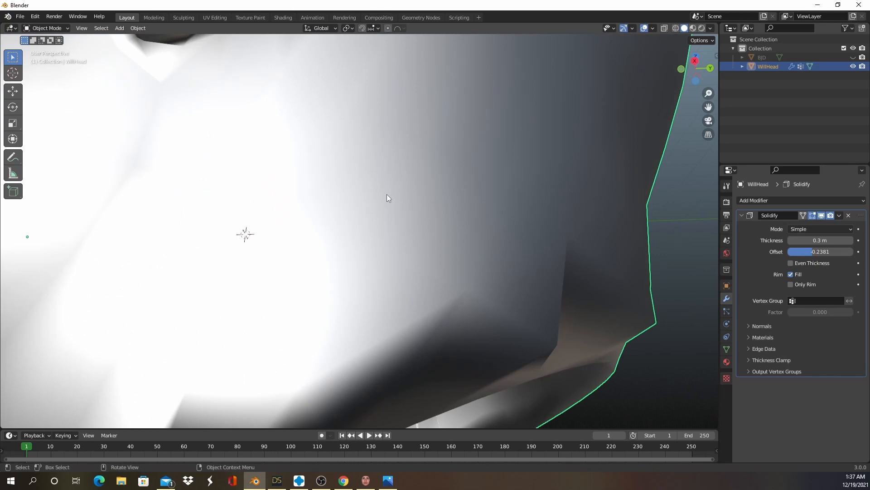
scroll(388, 199, "down", 6)
key("Tab")
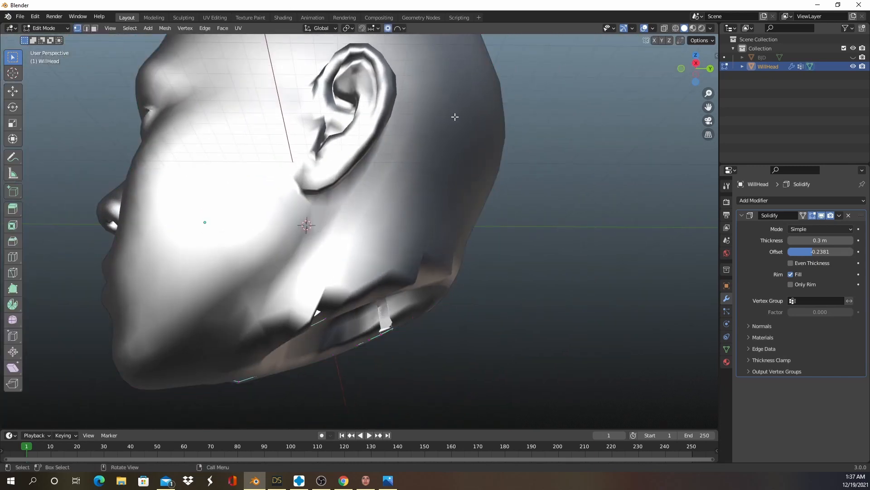
key("Tab")
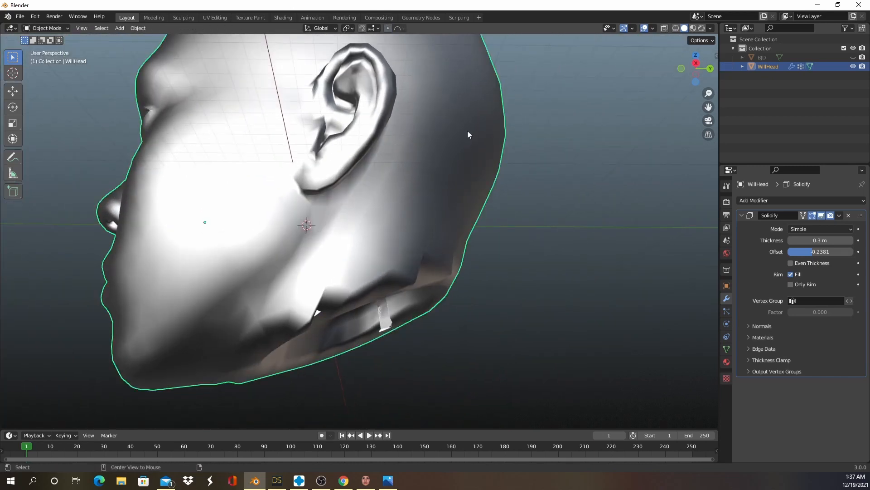
Examine the head's wall thickness around the skull, face and neck socket with X-ray shading.
key("alt+z")
middle_click_drag(472, 130, 490, 155)
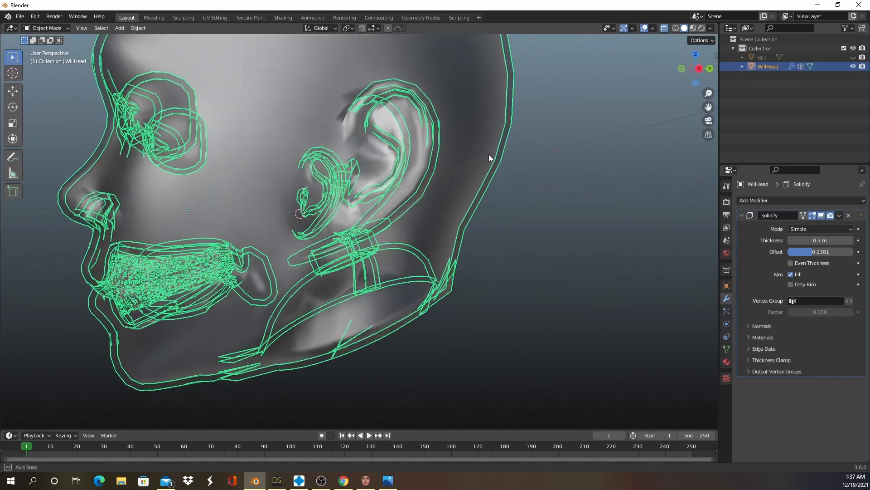
scroll(490, 154, "up", 5)
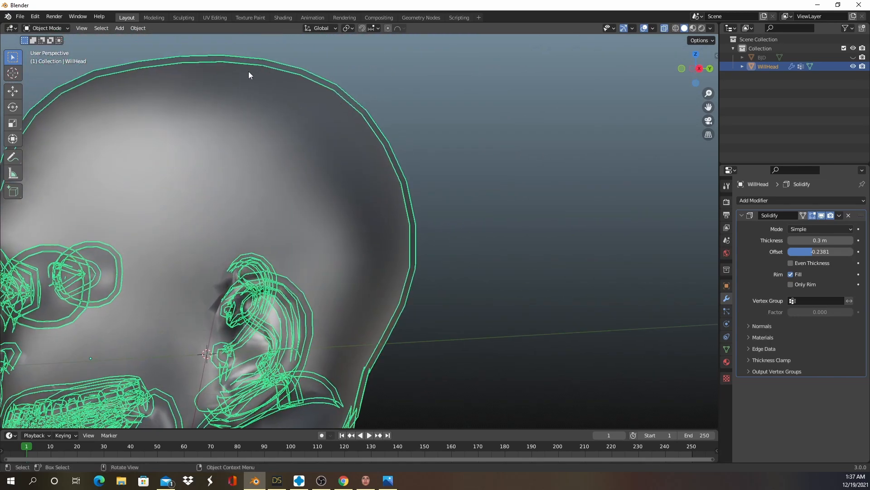
scroll(269, 277, "down", 5)
middle_click_drag(268, 277, 124, 193)
scroll(216, 252, "up", 5)
scroll(352, 155, "up", 6)
scroll(157, 235, "down", 5)
middle_click_drag(511, 152, 416, 161)
Disable the Solidify modifier's viewport display on WillHead.
key("Tab")
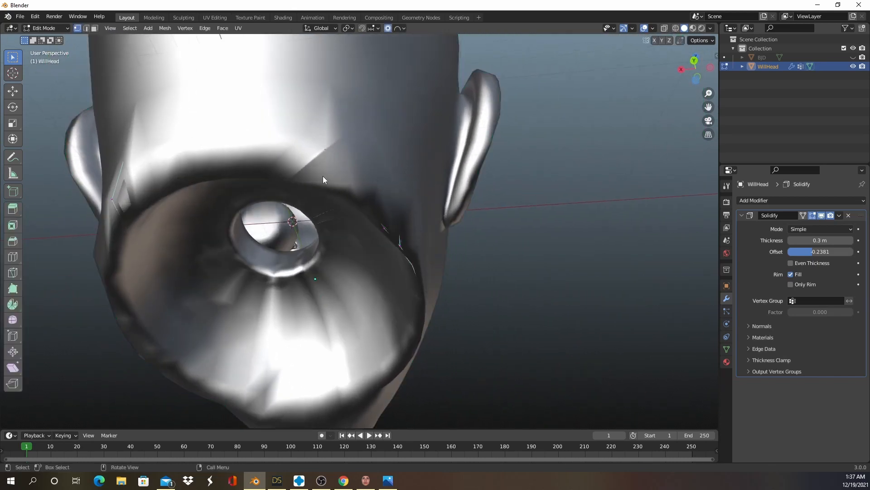
middle_click_drag(325, 174, 369, 181)
key("Tab")
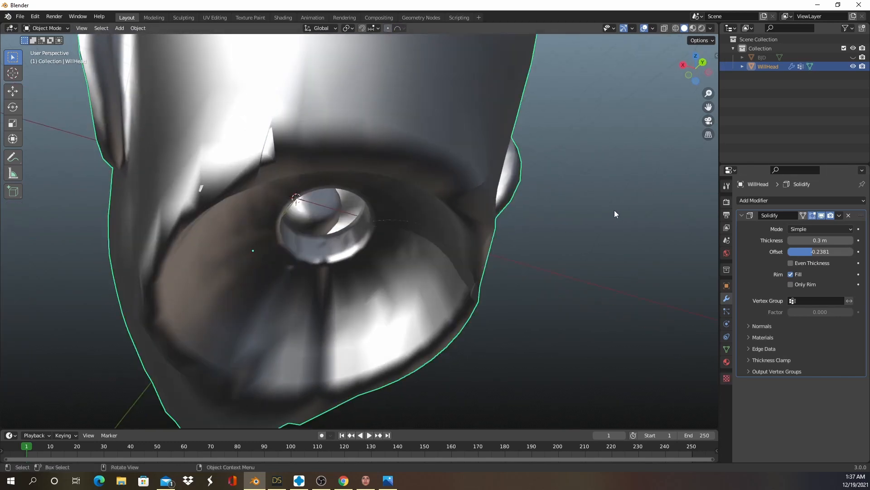
left_click(820, 216)
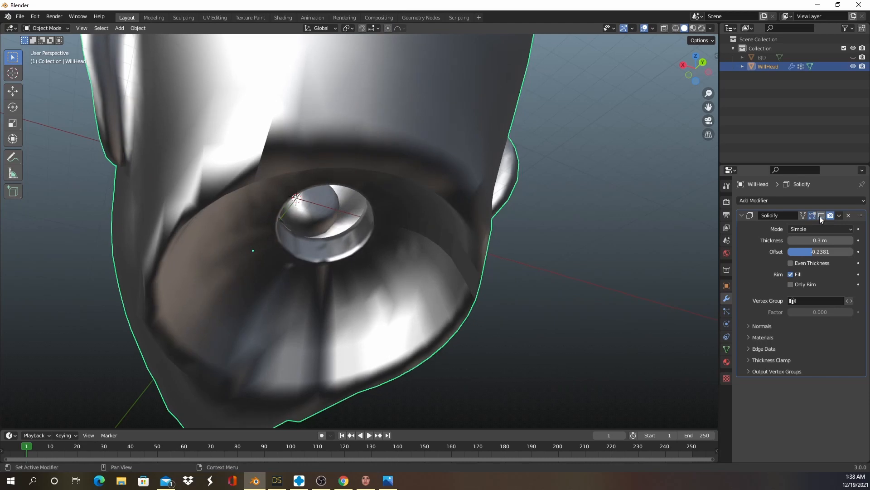
In Edit Mode, turn off proportional editing and move the loop near the neck socket's outer rim about 0.4 m down along global Z.
key("Tab")
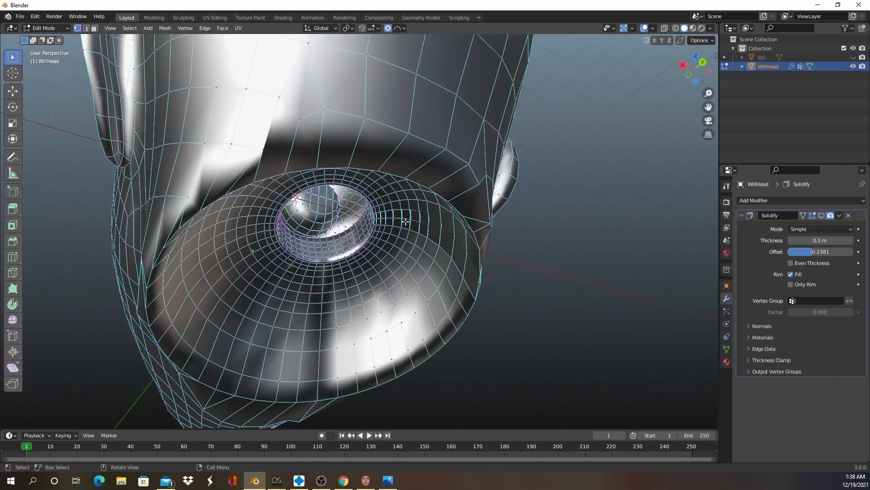
middle_click_drag(406, 221, 490, 272)
key("g")
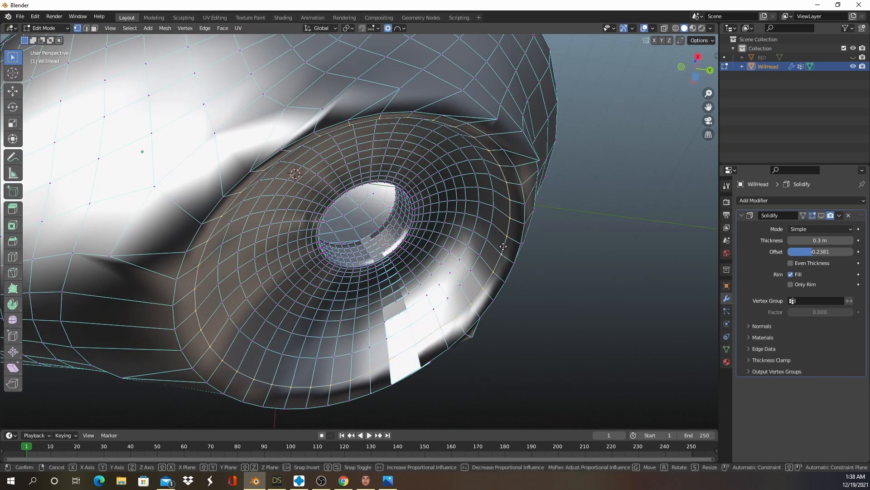
right_click(507, 247)
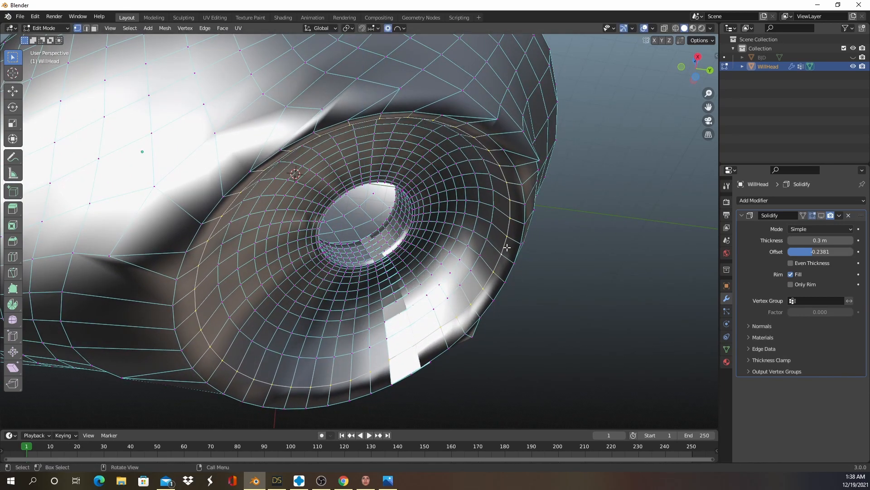
key("o")
key("g")
key("z")
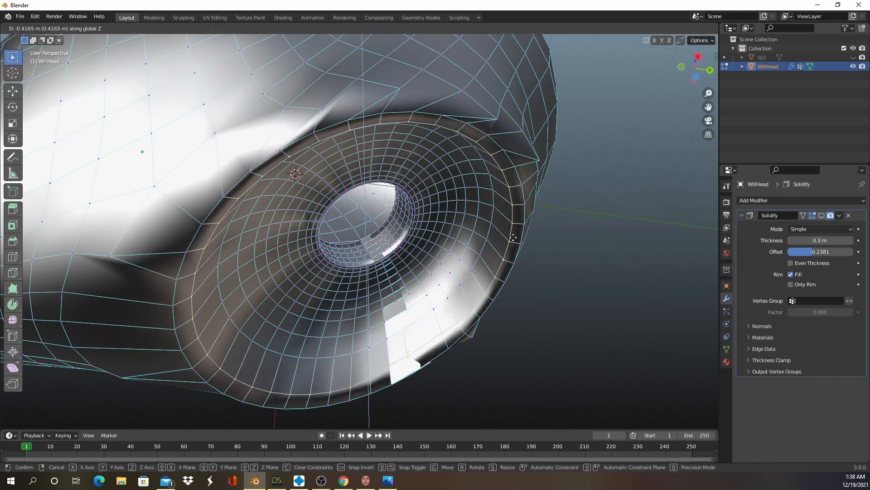
left_click(513, 241)
Scale the selected loop near the socket's rim and return to Object Mode.
middle_click_drag(505, 239, 336, 269)
key("s")
left_click(491, 255)
key("Tab")
scroll(392, 260, "up", 3)
middle_click_drag(548, 213, 426, 181)
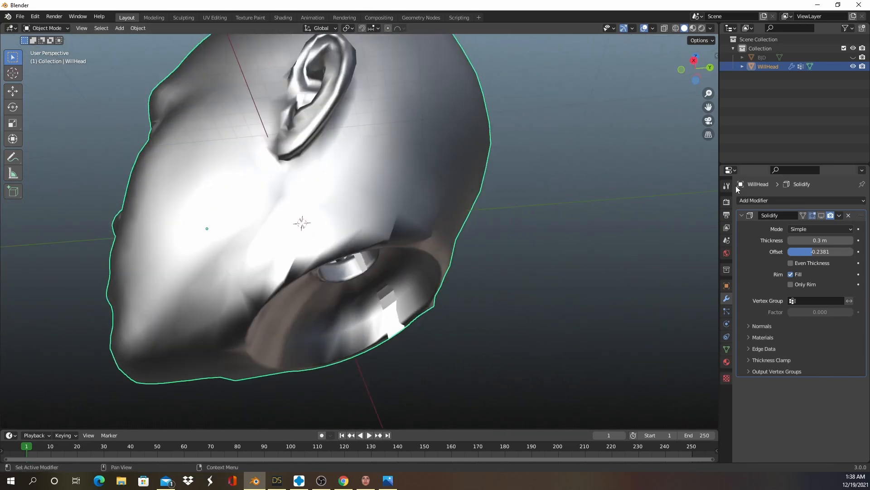
Show the 3D-Print tools and search the add-on preferences for "print".
key("n")
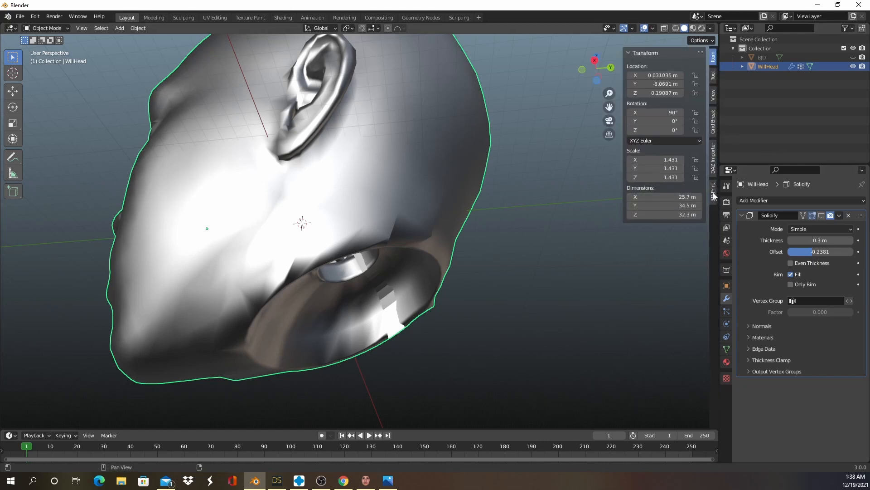
left_click(713, 193)
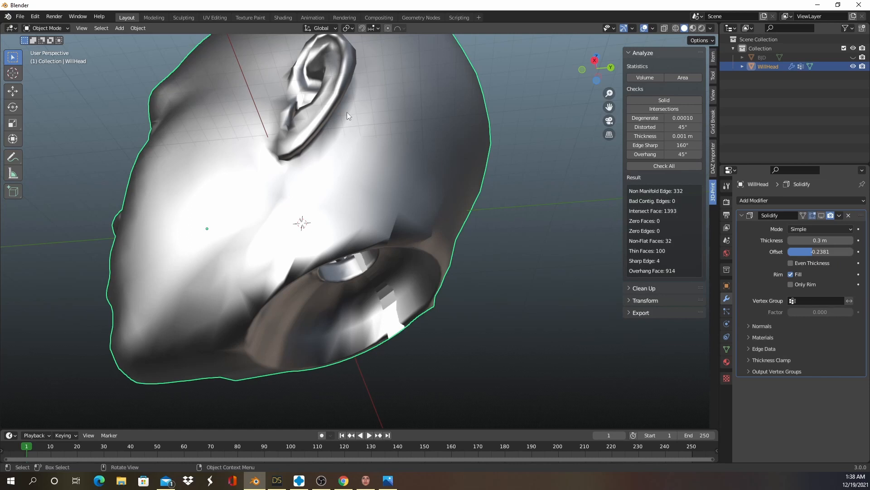
left_click(48, 18)
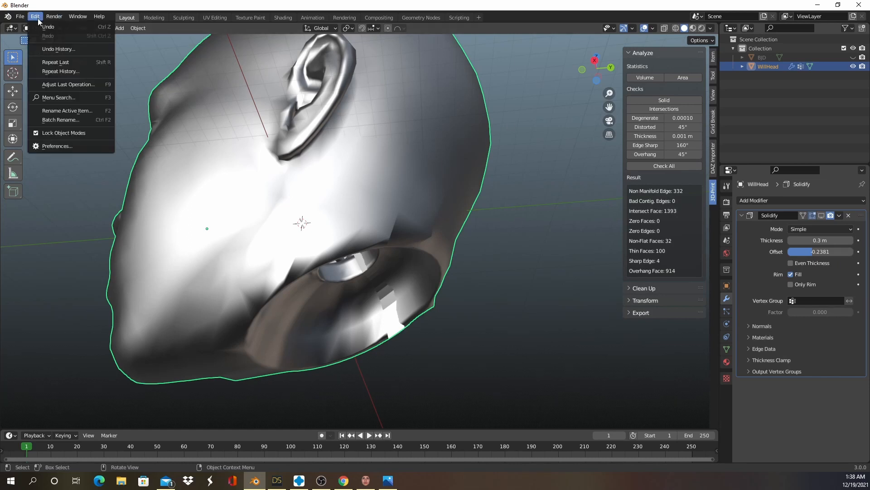
left_click(57, 150)
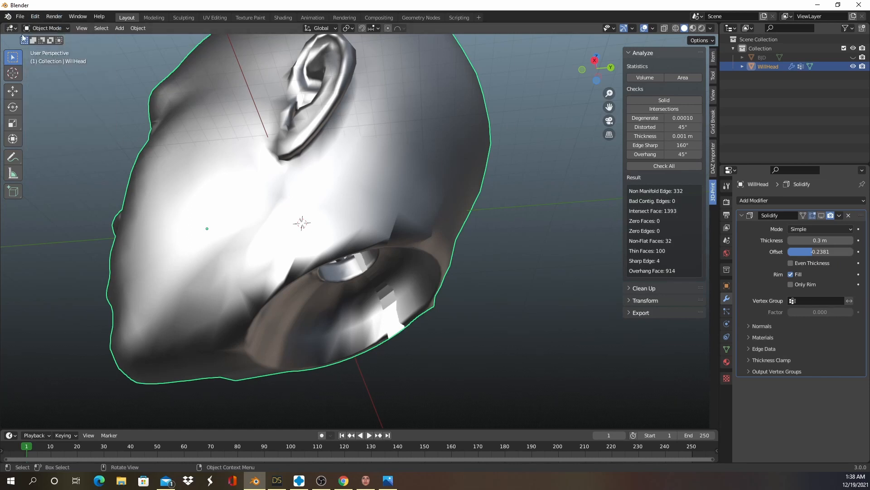
left_click(35, 17)
left_click(59, 146)
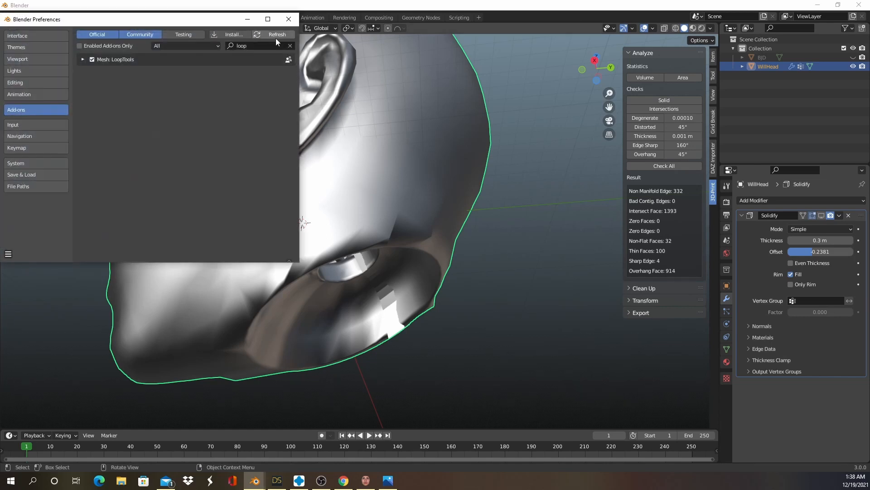
left_click(258, 47)
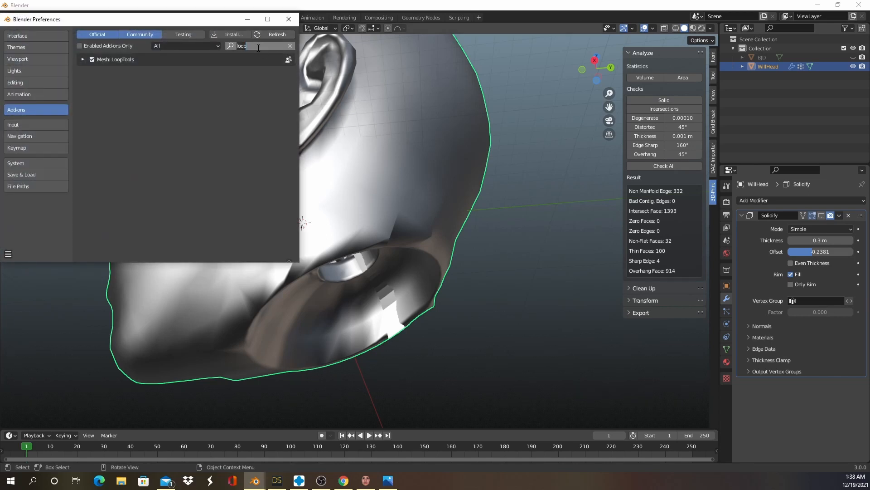
type("print")
left_click(288, 19)
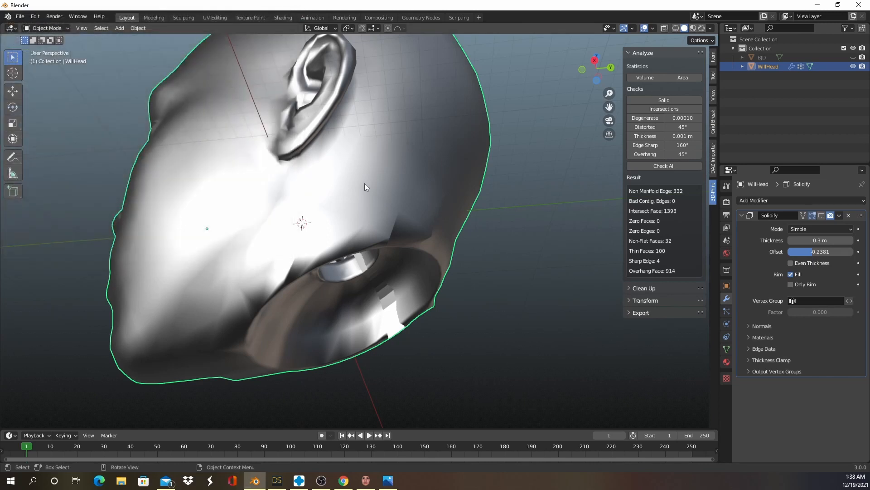
Run all 3D-Print checks on WillHead.
middle_click_drag(447, 219, 464, 168)
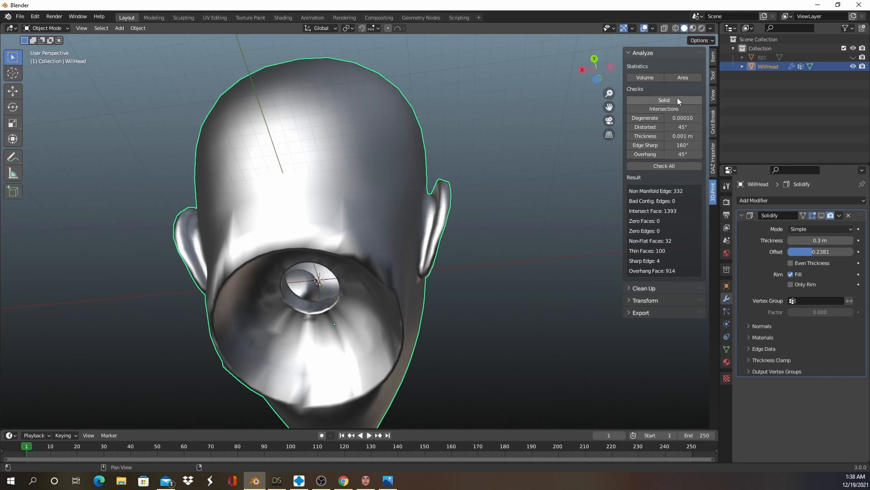
left_click(661, 166)
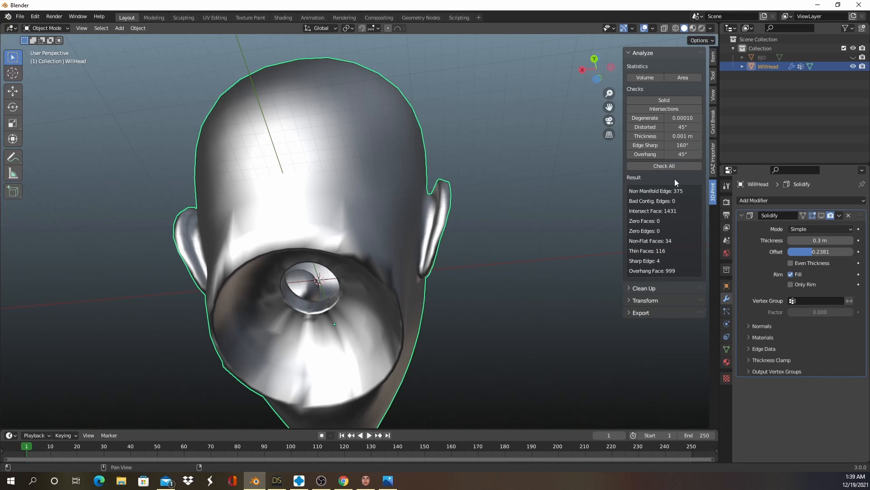
middle_click_drag(518, 277, 531, 256)
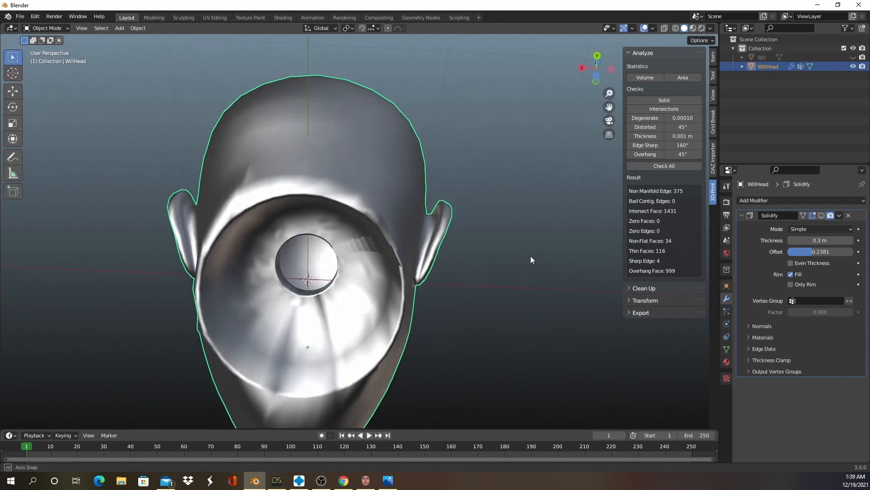
Try the Make Manifold clean-up on the head and undo it.
left_click(648, 290)
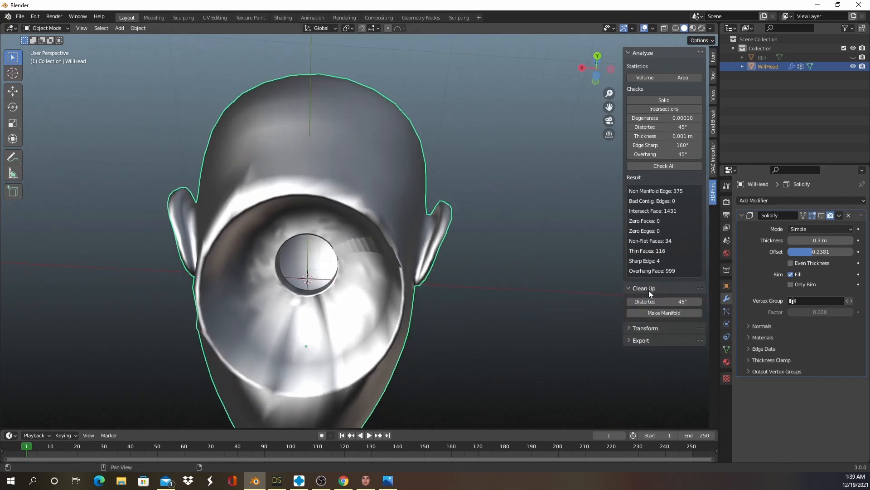
left_click(666, 314)
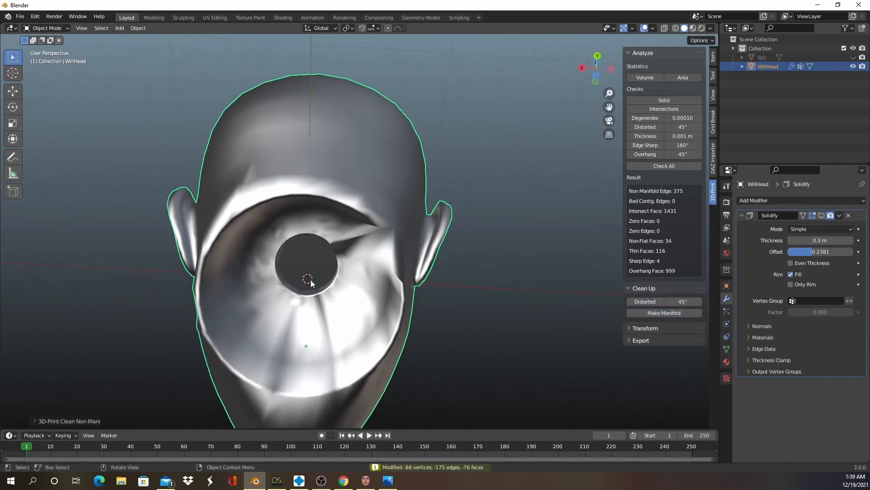
middle_click_drag(368, 250, 334, 277)
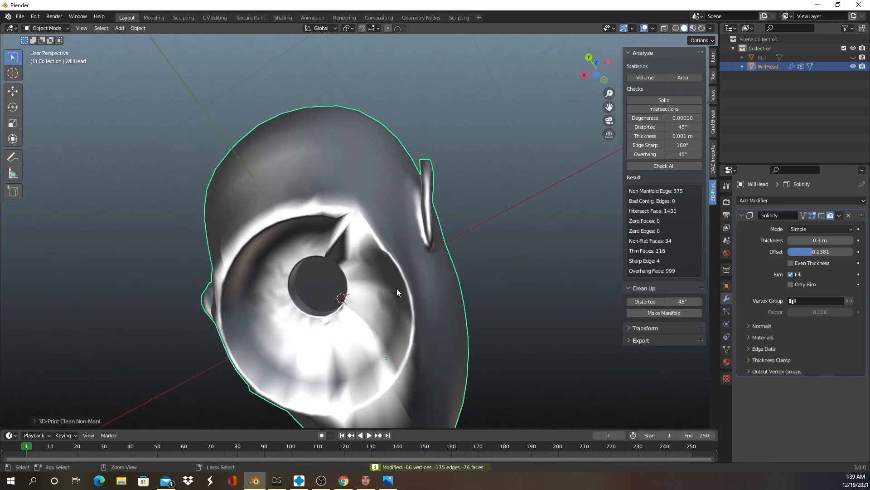
key("ctrl+z")
Inspect the neck socket, inner collar and side of the head, and show the 3D-Print export settings.
middle_click_drag(367, 271, 433, 284)
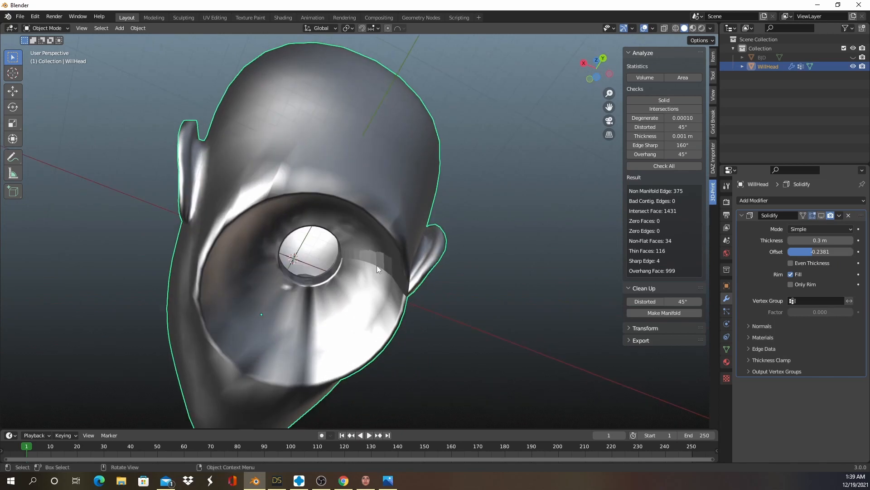
mouse_move(377, 268)
middle_mouse_down()
mouse_move(419, 294)
mouse_move(416, 281)
mouse_move(380, 276)
middle_mouse_up()
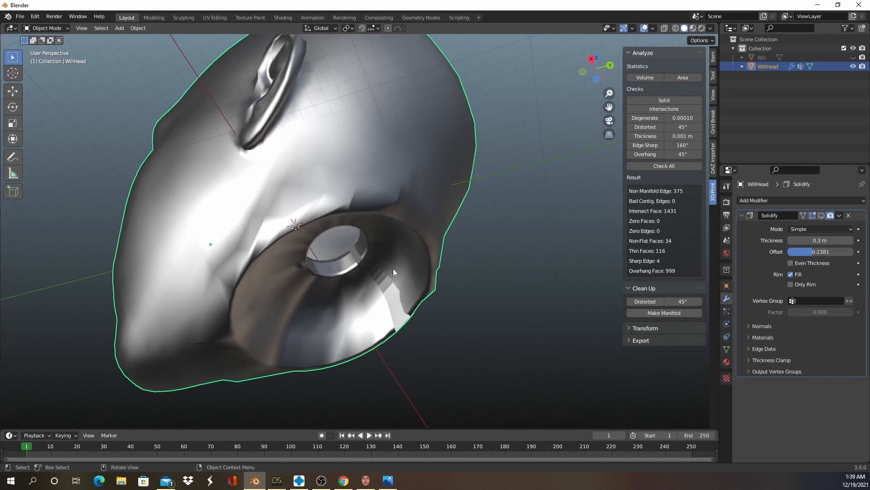
middle_click_drag(399, 321, 336, 249)
scroll(334, 242, "up", 5)
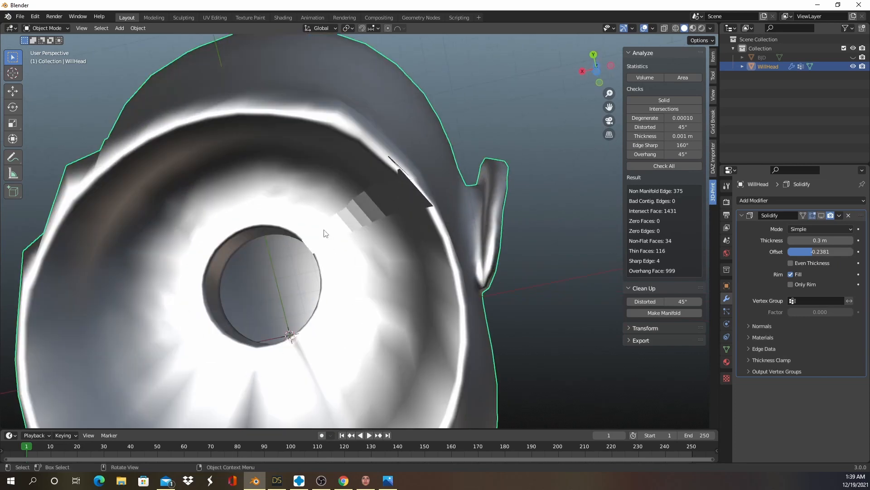
mouse_move(279, 279)
middle_mouse_down()
mouse_move(332, 234)
mouse_move(287, 278)
mouse_move(287, 289)
middle_mouse_up()
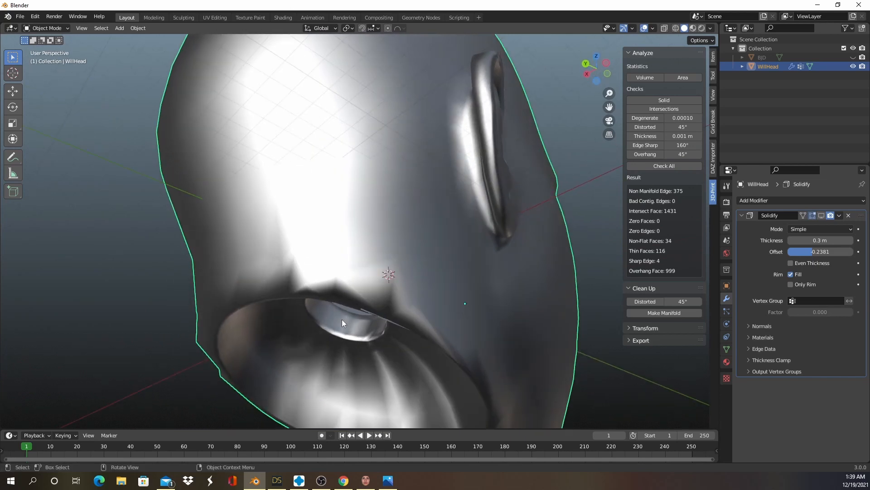
left_click(637, 340)
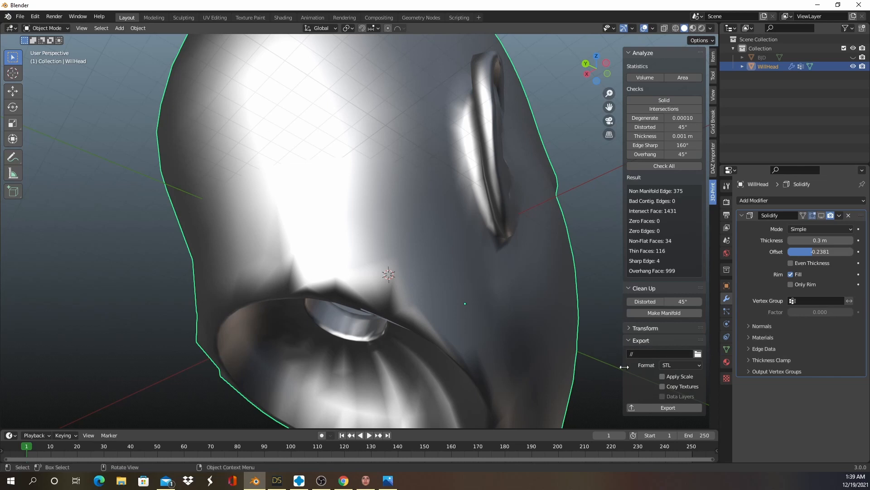
middle_click_drag(433, 242, 572, 138)
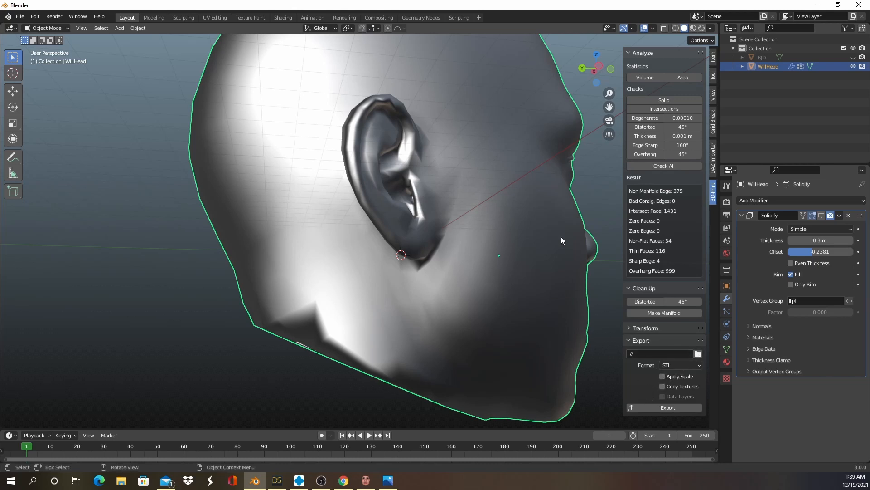
scroll(499, 209, "down", 3)
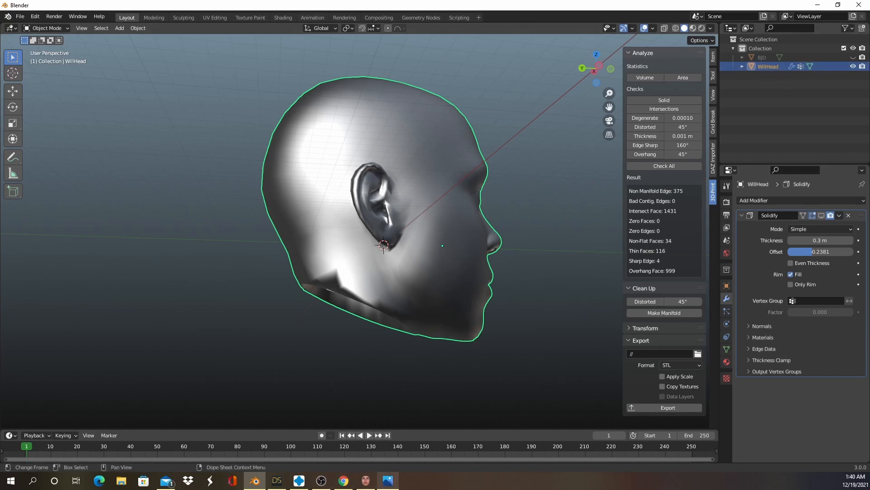
Switch to CHITUBOX and examine the sliced head model with its supports and raft from several angles.
left_click(298, 480)
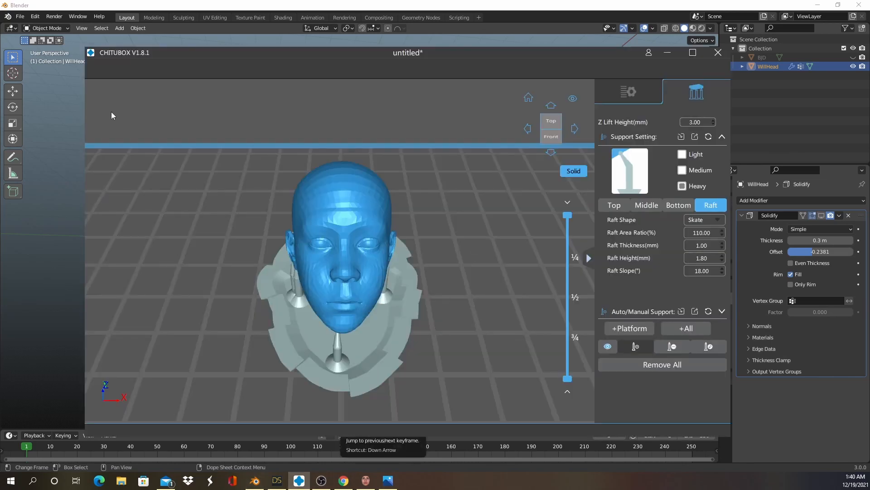
left_click_drag(468, 295, 437, 268)
scroll(436, 260, "up", 5)
scroll(436, 260, "down", 5)
right_click_drag(435, 260, 339, 189)
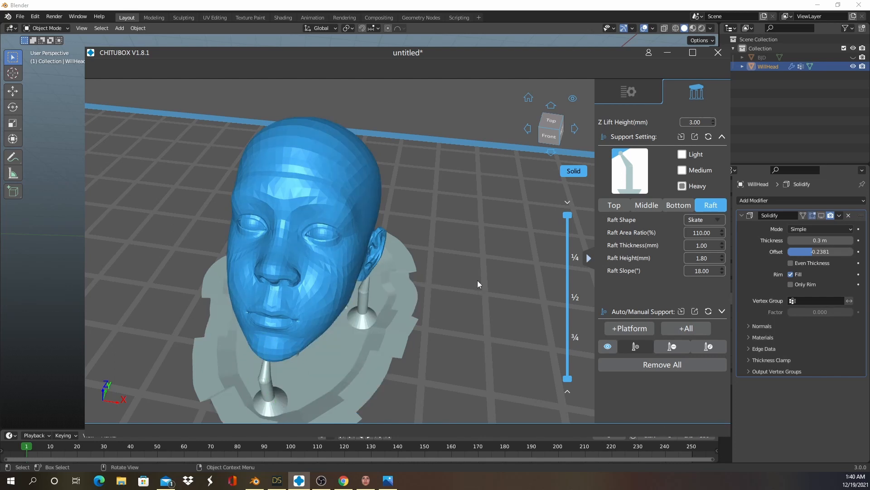
mouse_move(507, 318)
left_mouse_down()
mouse_move(486, 278)
mouse_move(509, 304)
left_mouse_up()
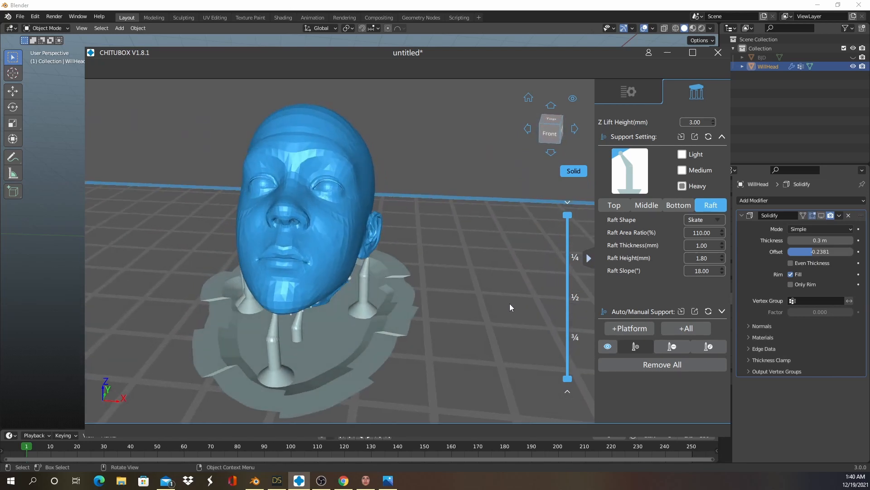